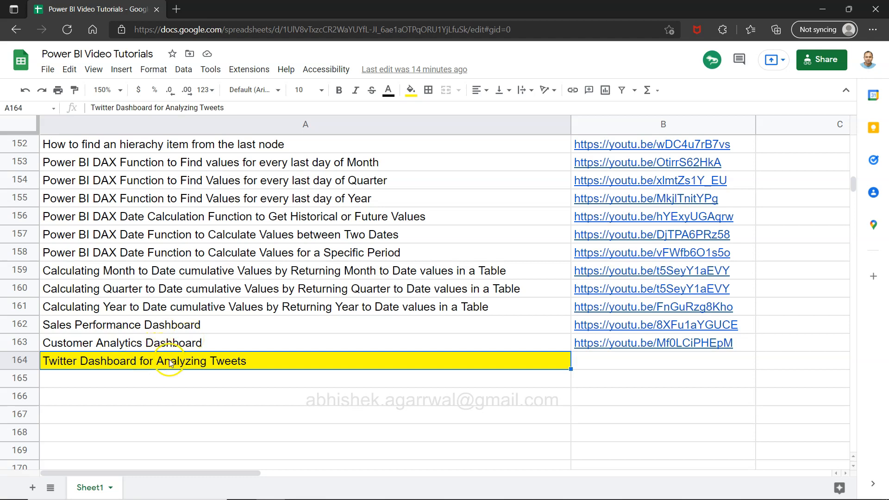
Step: Switch to Power BI Desktop and examine the Twitter Dashboard visuals, including daily media views and media engagements
key("alt+Tab")
key("alt+Tab")
key("alt+Tab")
key("alt+Tab")
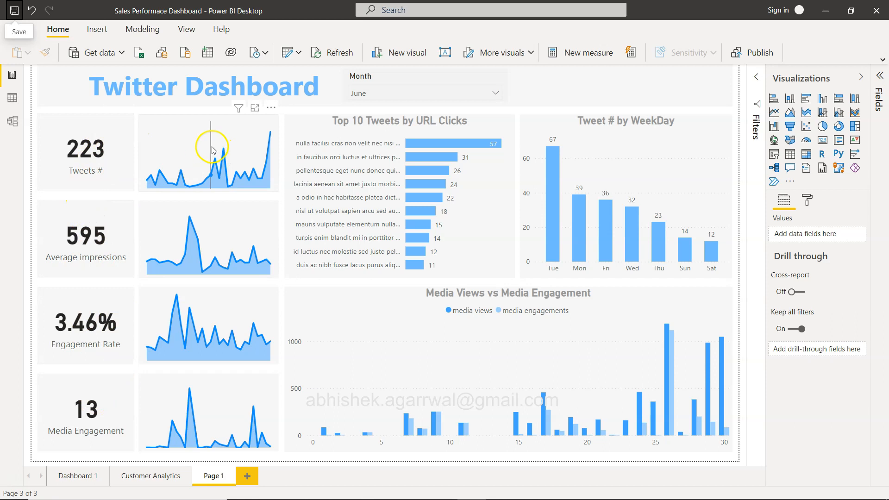
mouse_move(215, 152)
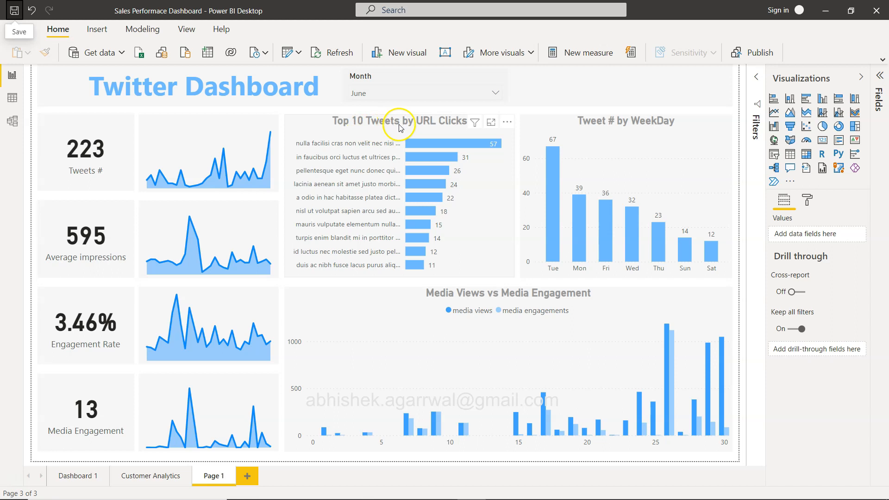
left_click(446, 129)
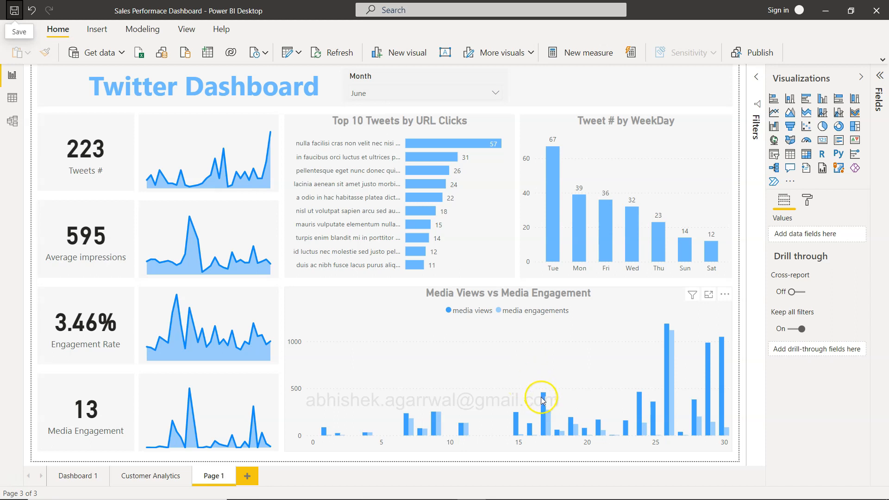
mouse_move(543, 399)
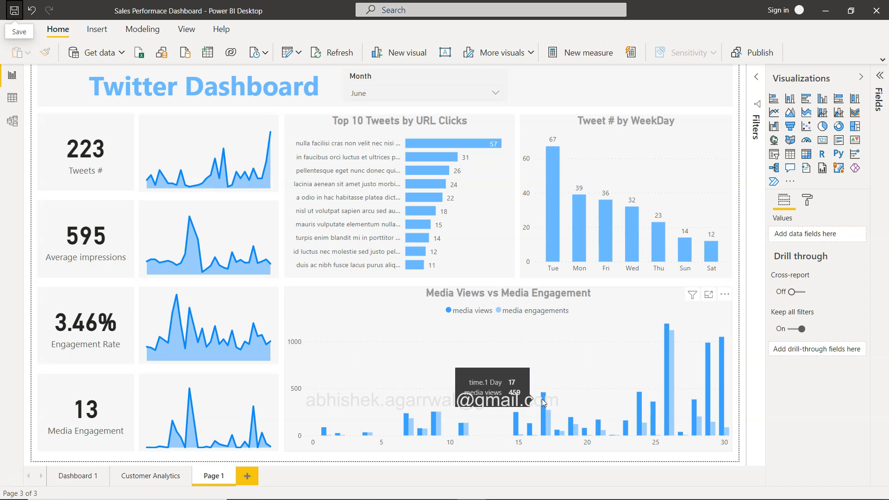
mouse_move(551, 422)
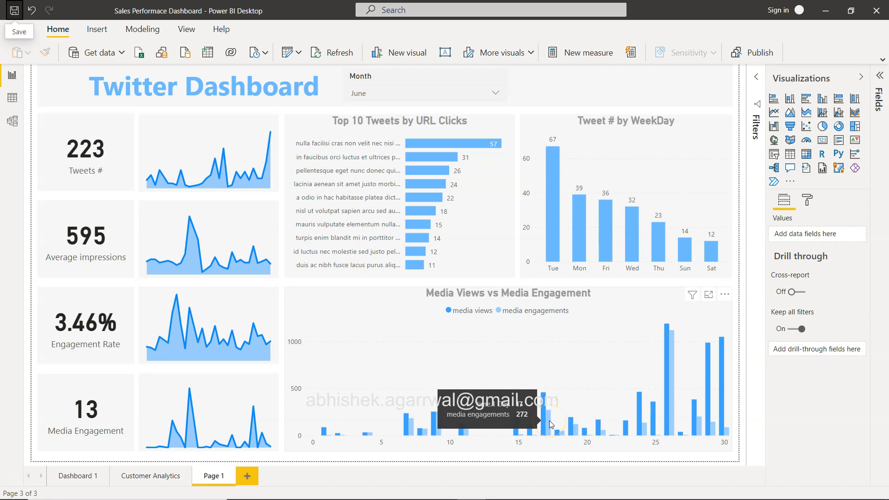
left_click(604, 293)
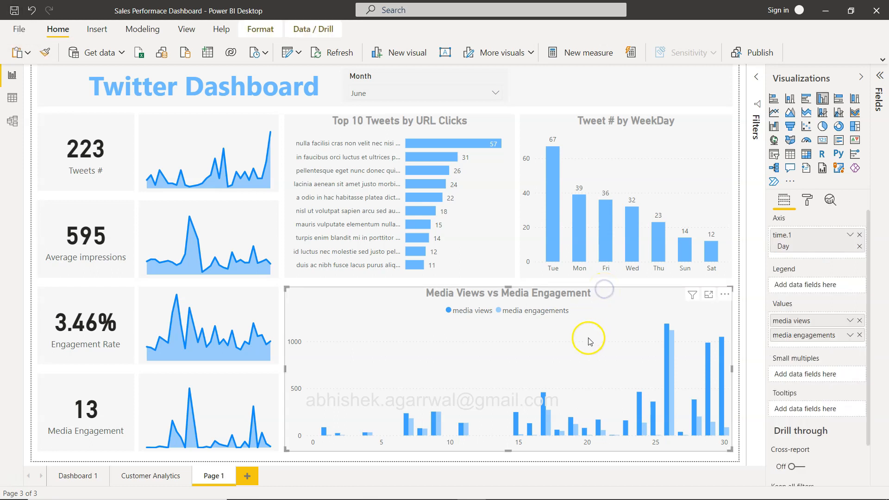
left_click(522, 287)
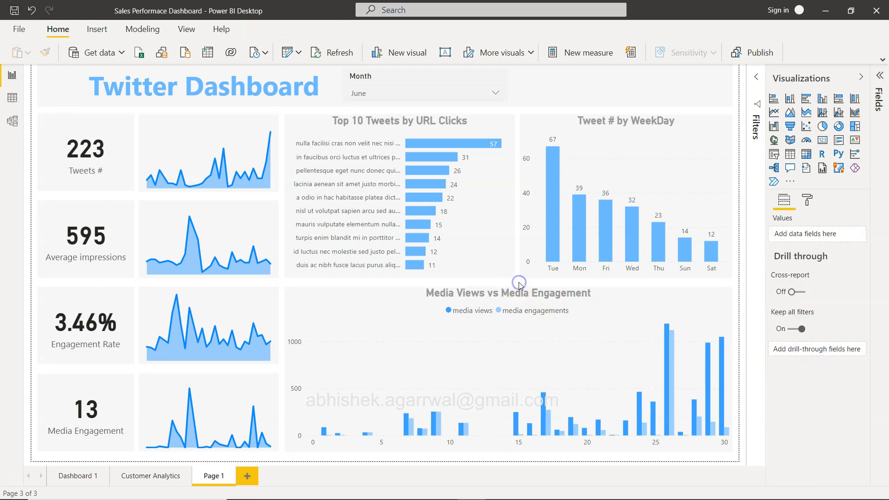
Step: Switch to the SocialMedia file in Excel and review each column header from Tweet through media engagements
key("alt+Tab")
key("alt+Tab")
key("alt+Tab")
key("alt+Tab")
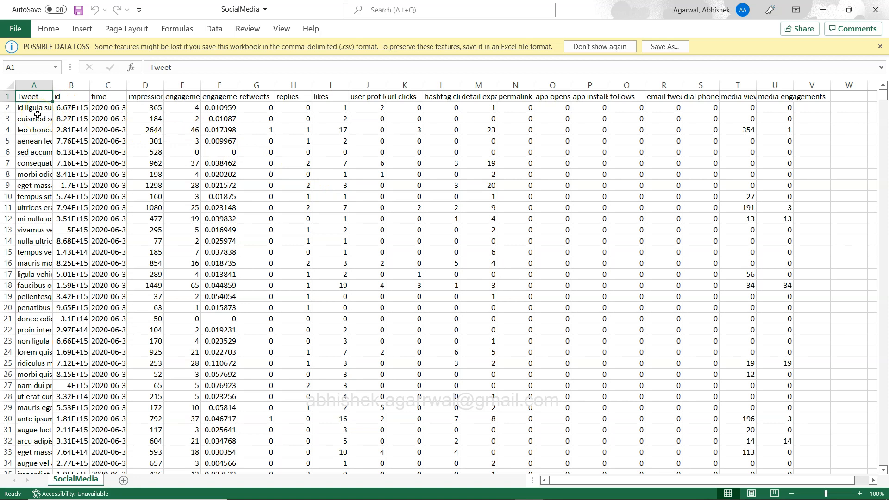
key("Right")
key("Right")
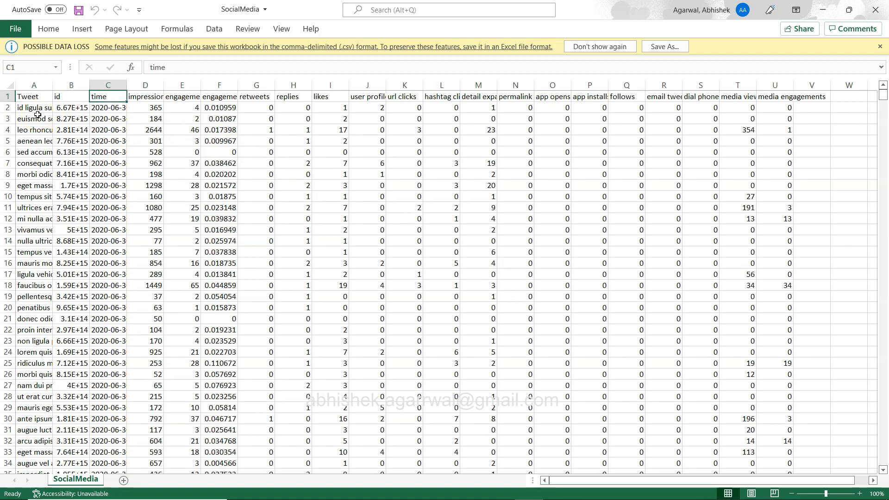
key("Right")
key("Right")
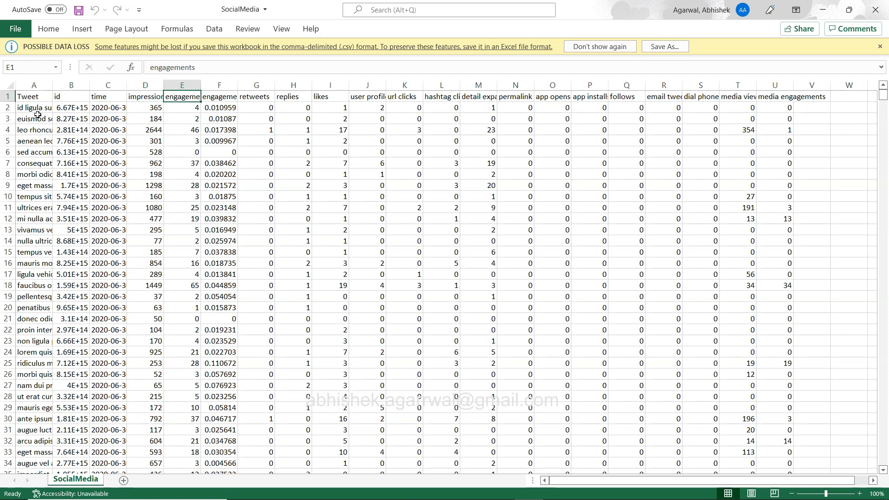
key("Right")
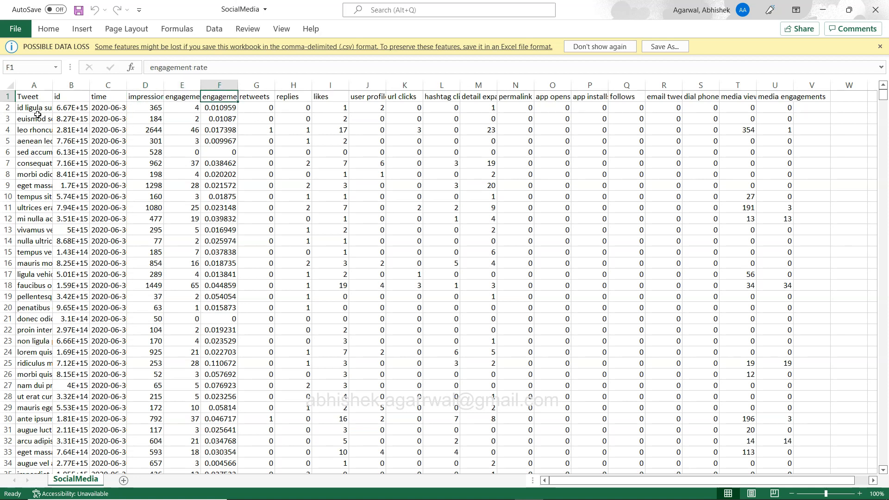
key("Right")
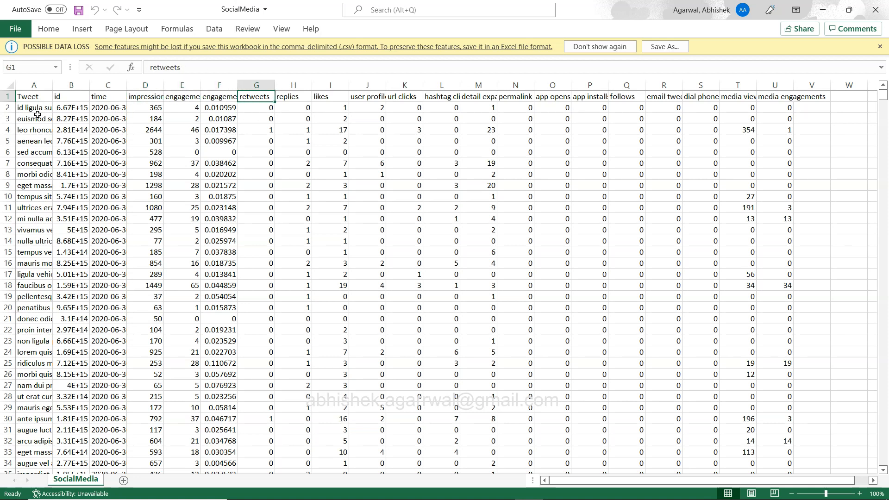
key("Right")
key("Left")
key("Right")
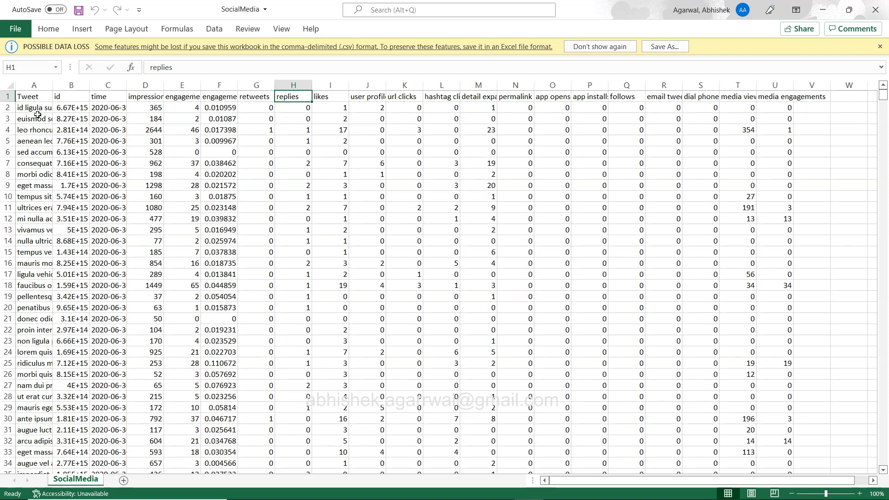
key("Right")
key("Right")
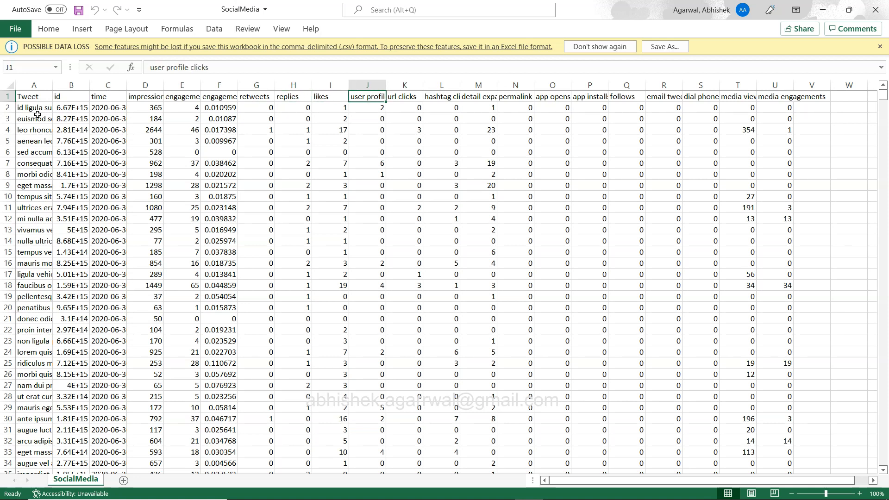
key("Right")
key("Left")
key("Right")
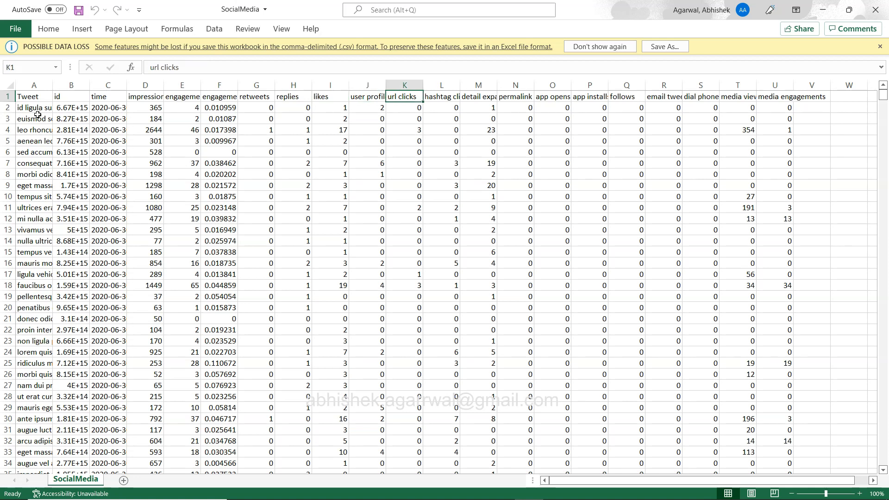
key("Right")
key("Right")
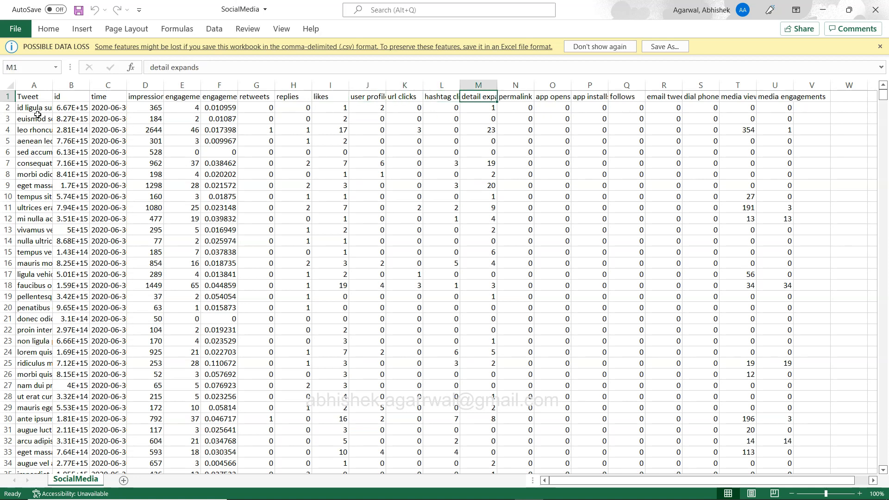
key("Right")
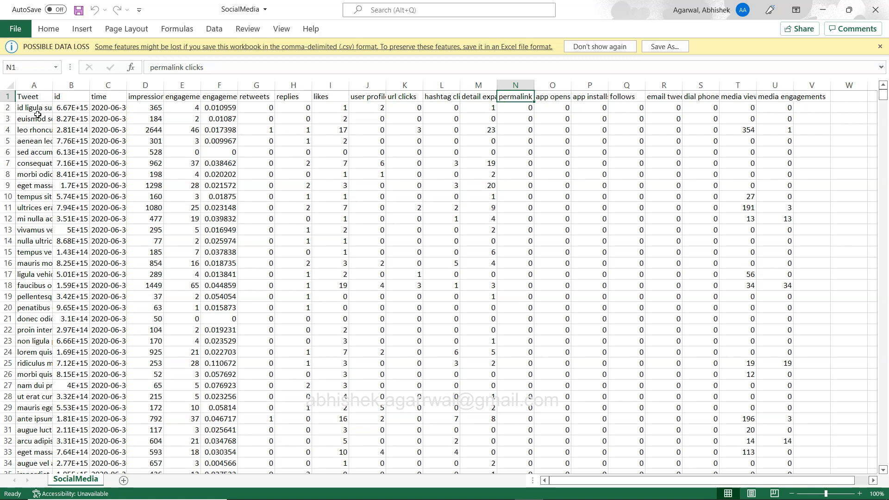
key("Right")
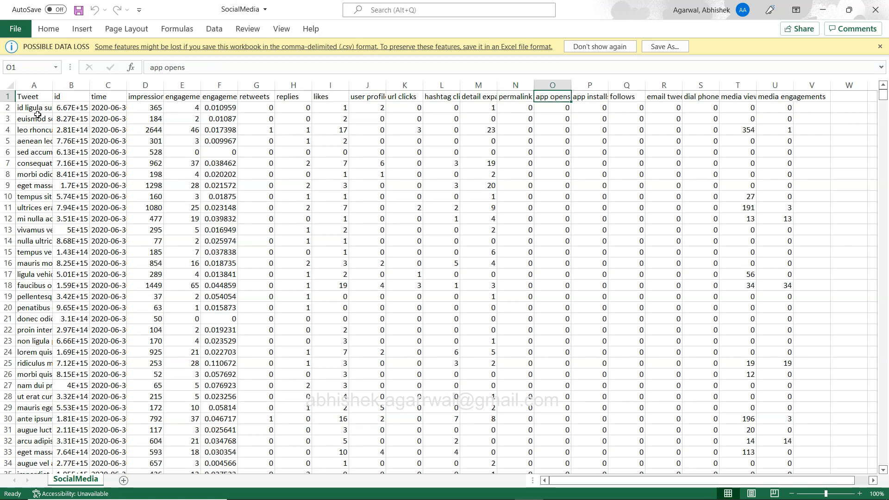
key("Right")
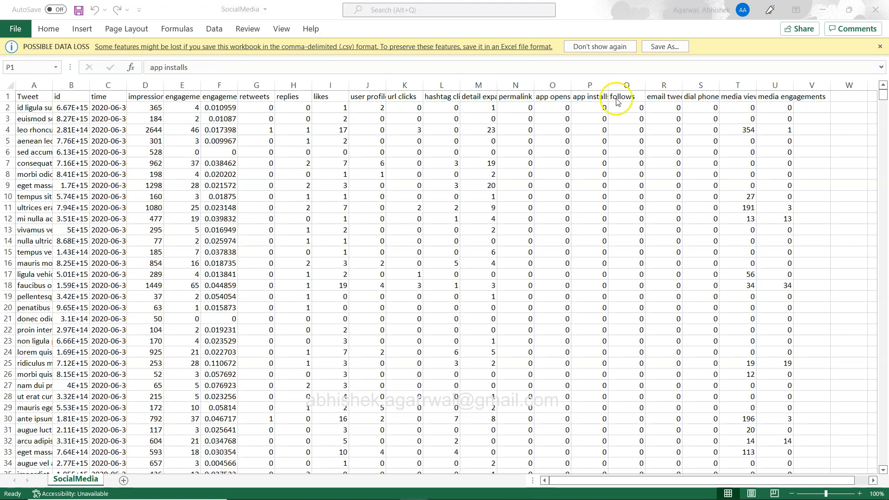
left_click(619, 97)
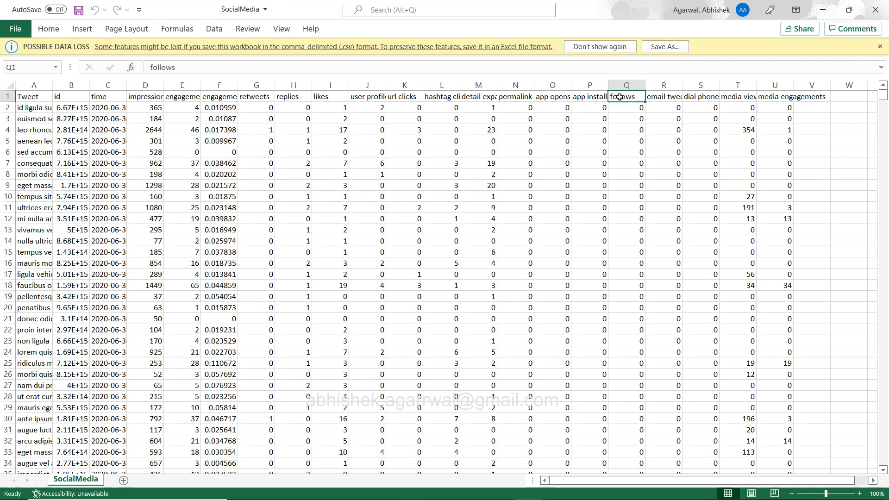
key("Right")
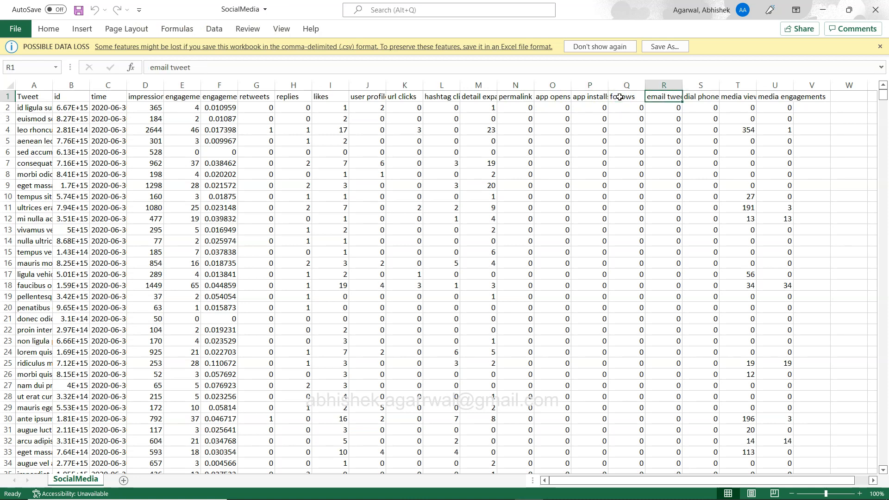
key("Right")
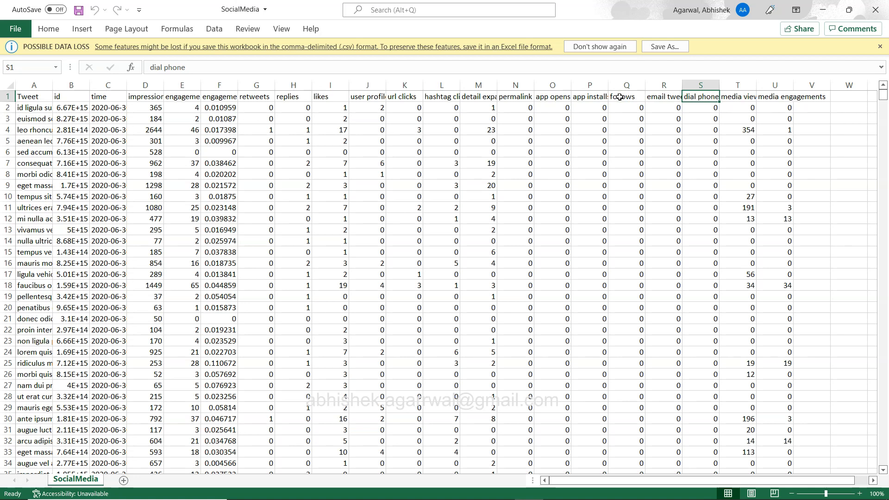
key("Right")
key("Right")
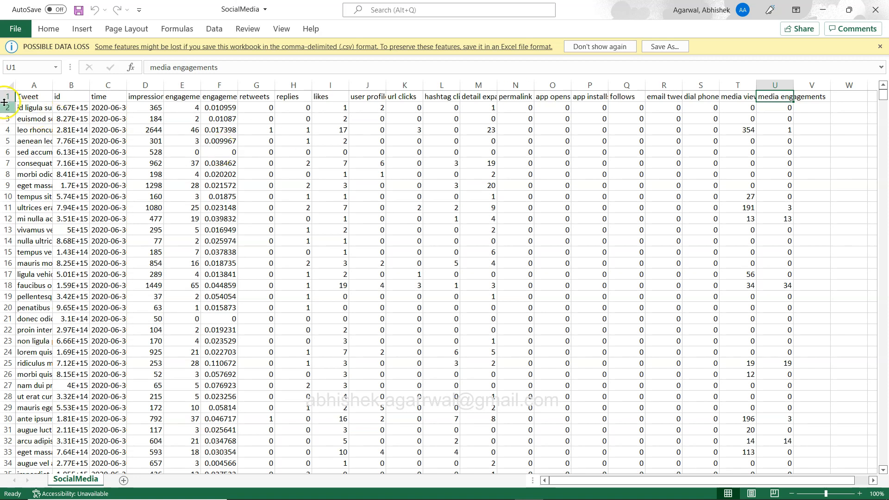
left_click(35, 96)
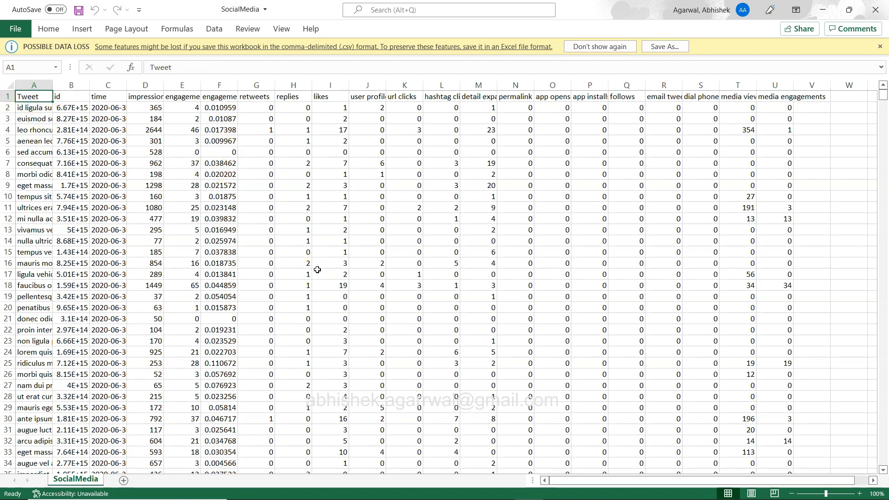
Step: Switch to the Power BI Video Tutorials spreadsheet in the browser and select its web address
key("alt+Tab")
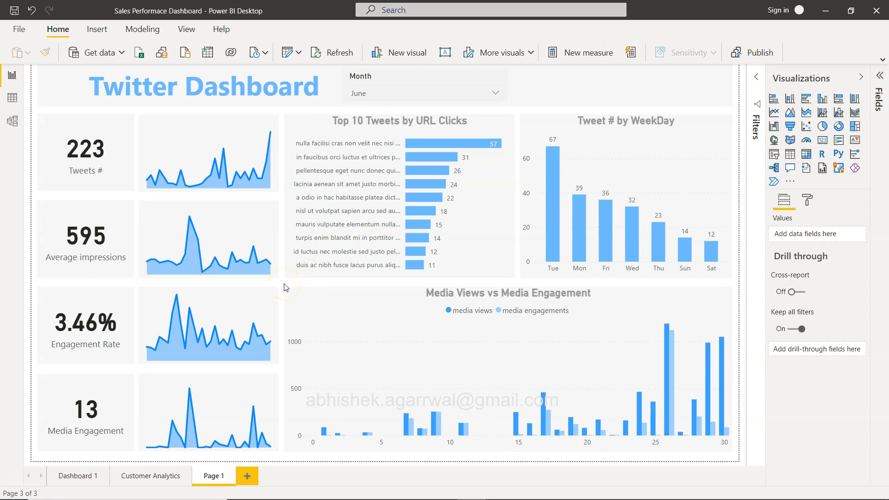
key("alt+Tab")
key("alt+Tab")
key("alt+Tab")
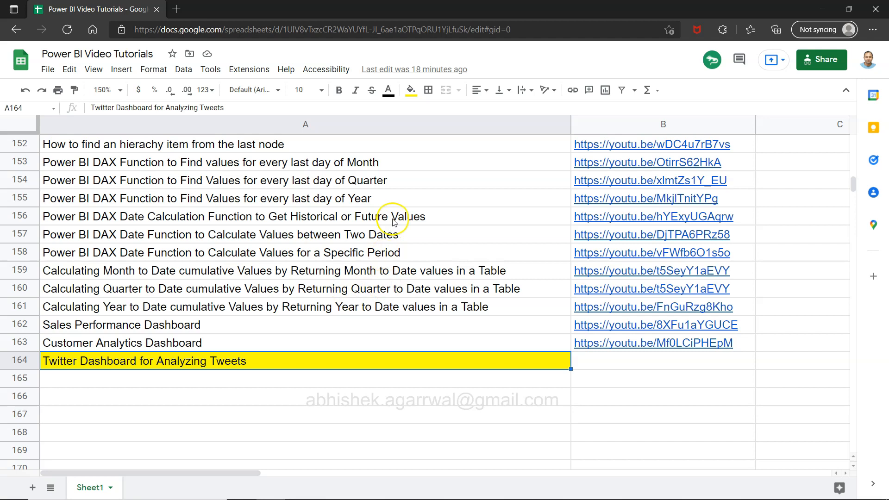
left_click(475, 27)
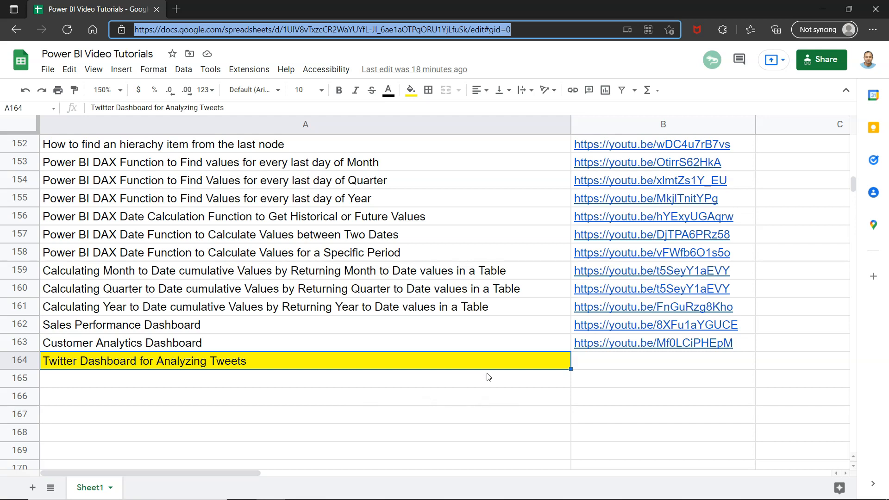
Step: Switch back to Power BI Desktop and add a new blank page to the report
key("alt+Tab")
key("alt+Tab")
key("alt+Tab")
key("alt+Tab")
key("alt+Tab")
key("alt+Tab")
key("alt+Tab")
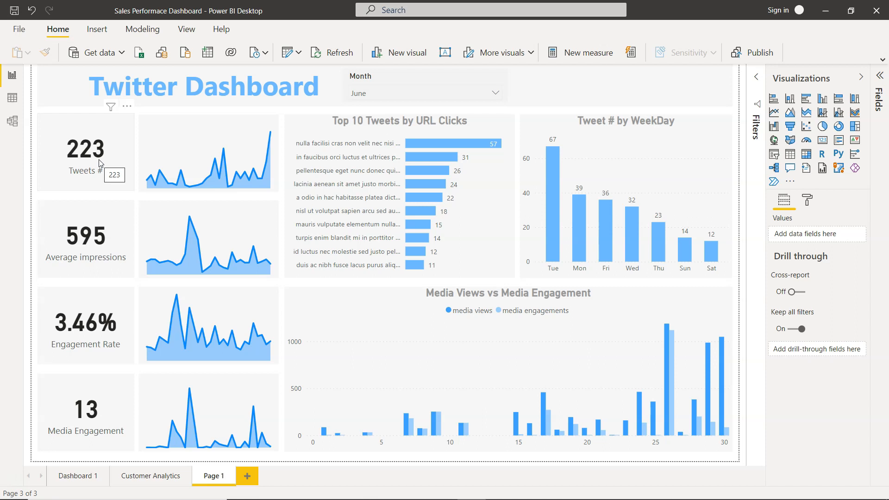
left_click(238, 350)
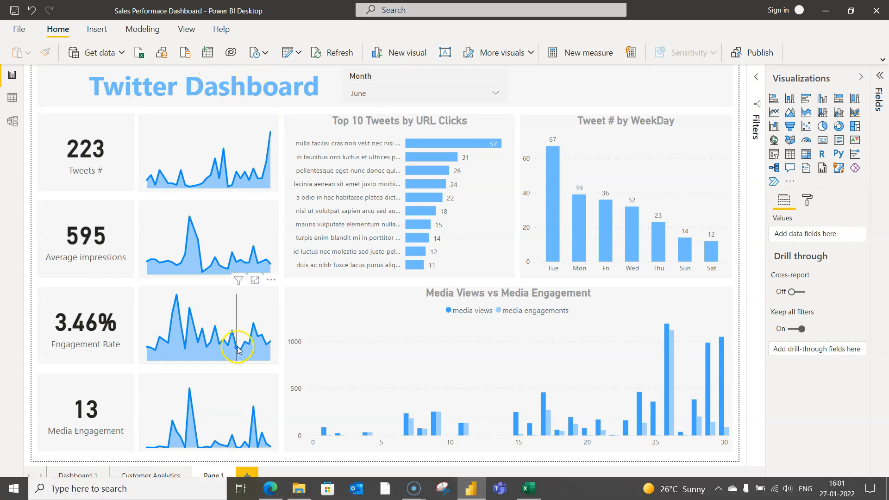
left_click(247, 476)
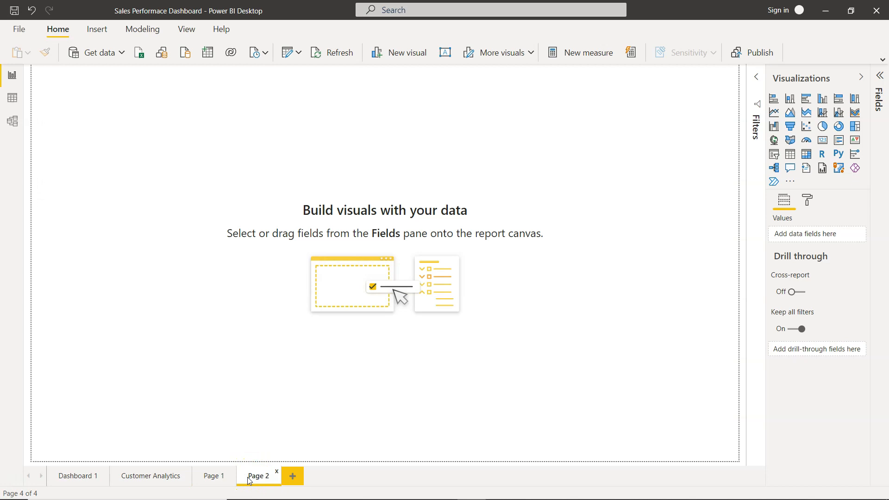
Step: Rename the Page 1 report page as Tweet Analysis
left_click(216, 477)
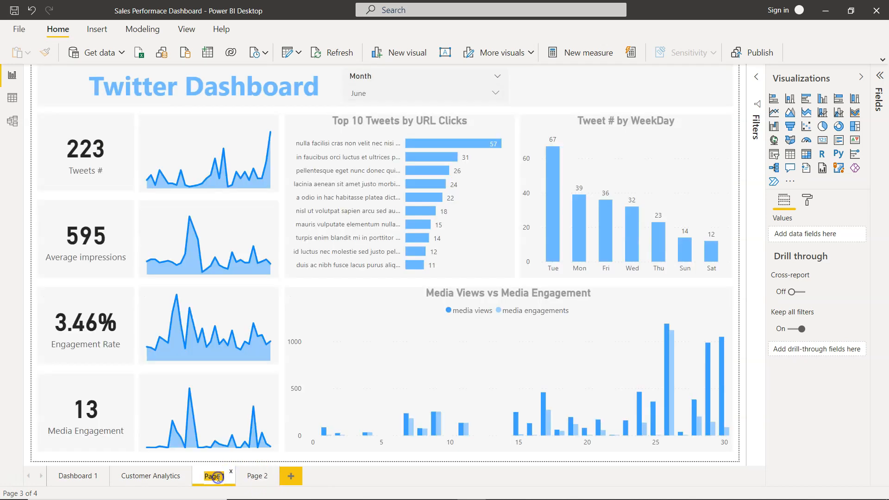
type("Twitte")
key("BackSpace")
key("BackSpace")
key("BackSpace")
type("eet Analysis")
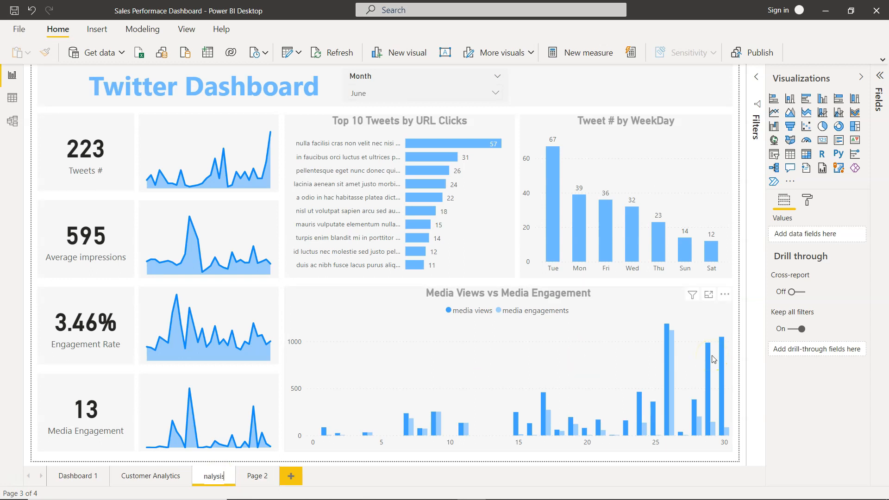
left_click(713, 358)
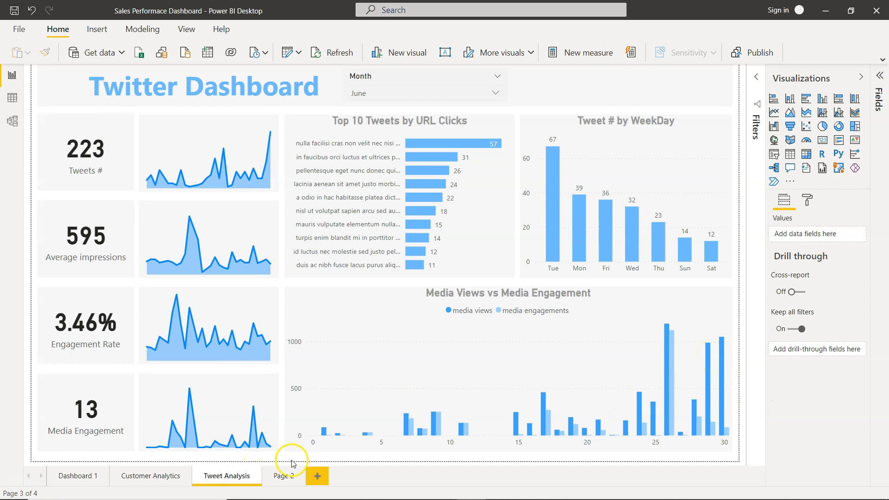
Step: Open the blank Page 2 and expand the command ribbon to its full layout
left_click(284, 476)
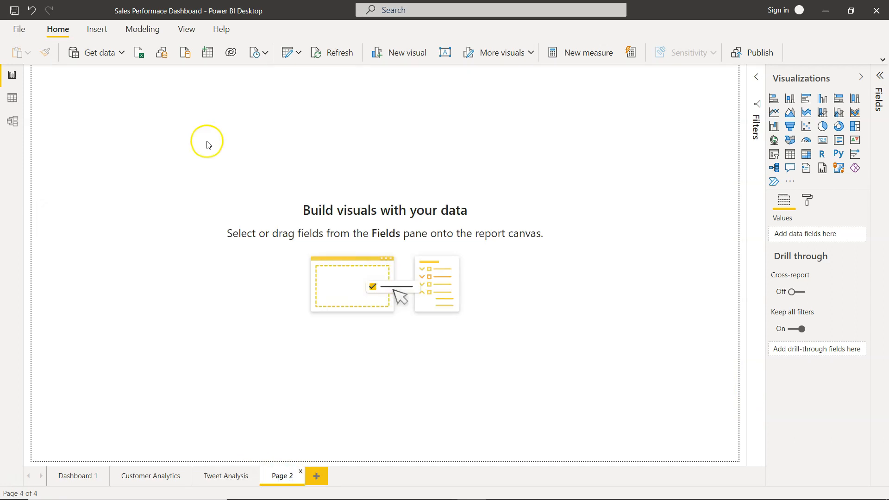
left_click(880, 55)
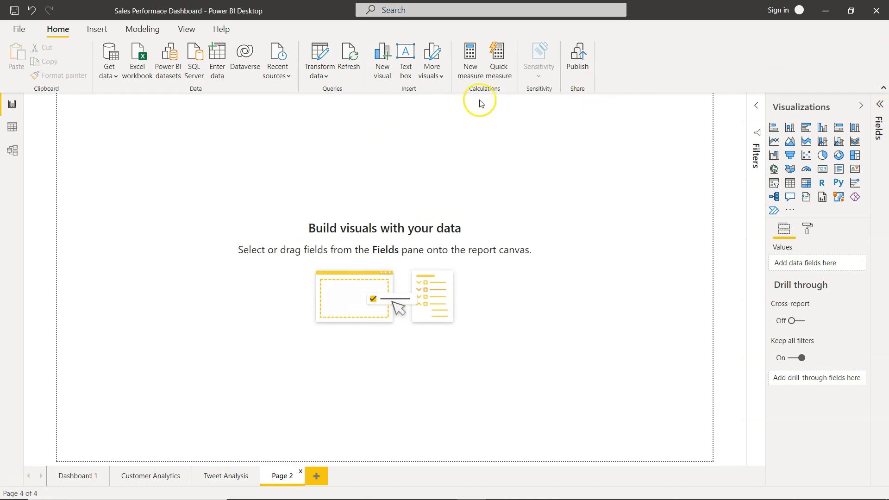
Step: Insert a text box on Page 2 and size it as a shallow banner spanning the full width along the page's upper edge
left_click(406, 58)
left_click_drag(133, 235, 133, 136)
left_click_drag(205, 115, 708, 121)
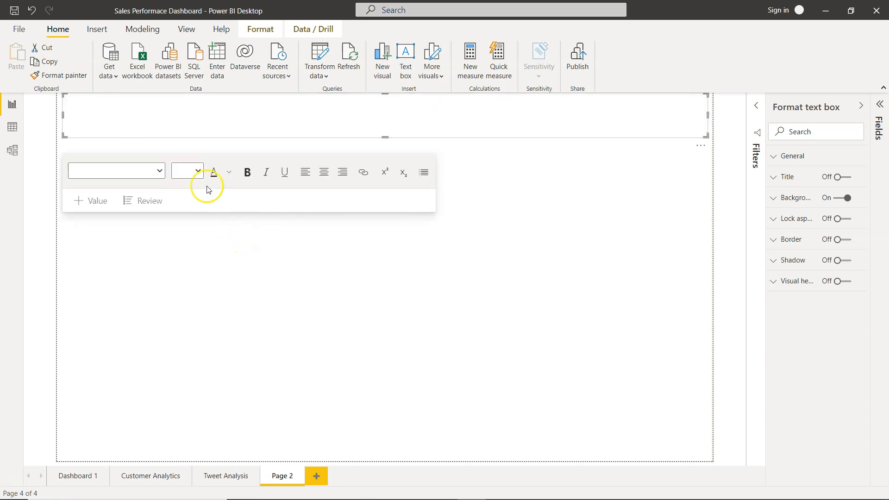
Step: Enter the title "Twitter Dashboard" in the banner text box at font size 36
left_click(198, 171)
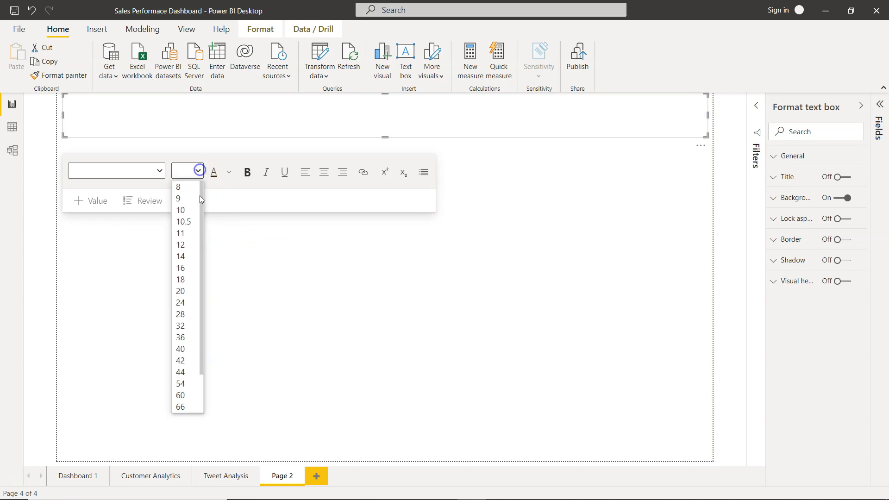
left_click(194, 342)
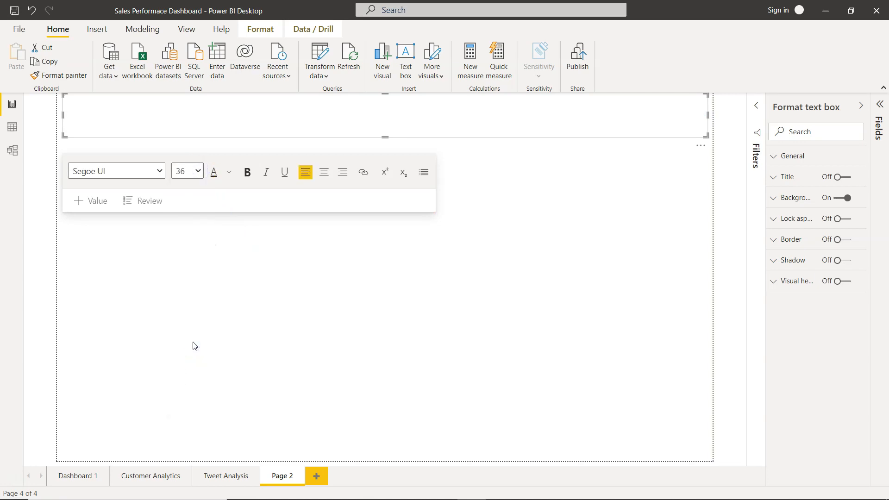
type("Twitter A")
key("BackSpace")
type("Dashbboa")
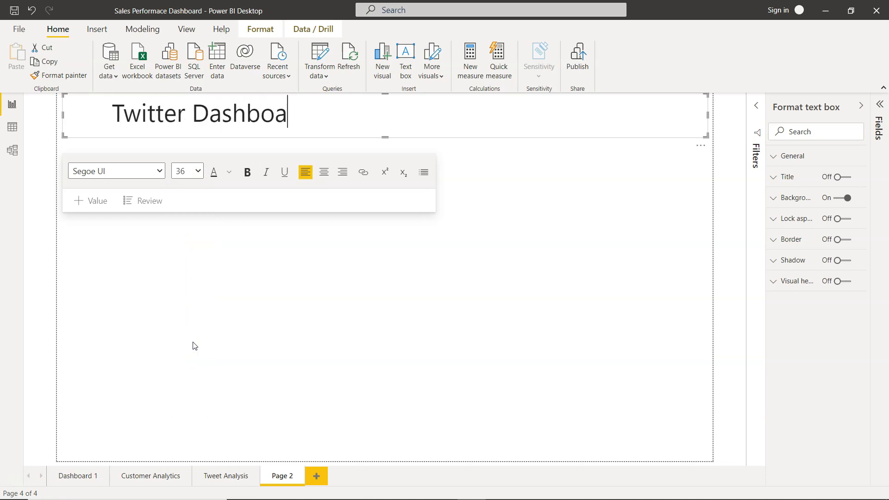
key("BackSpace")
key("BackSpace")
type("board")
key("BackSpace")
key("BackSpace")
key("BackSpace")
key("BackSpace")
key("BackSpace")
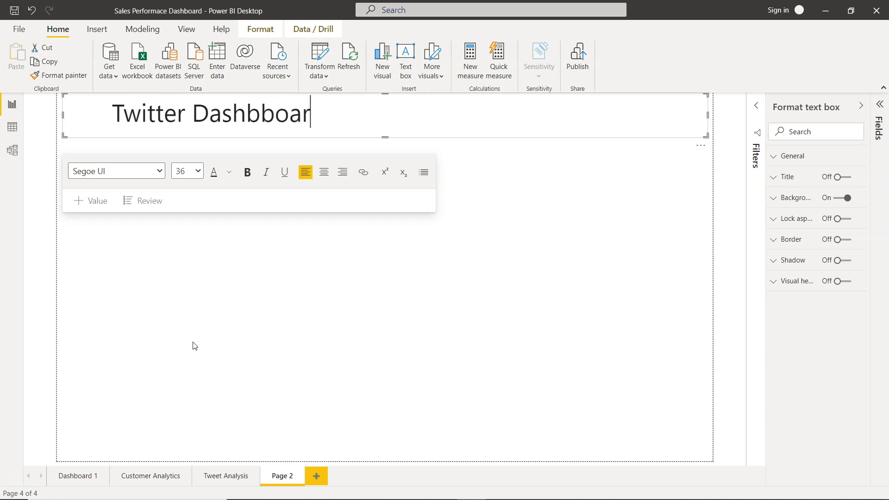
type("oard")
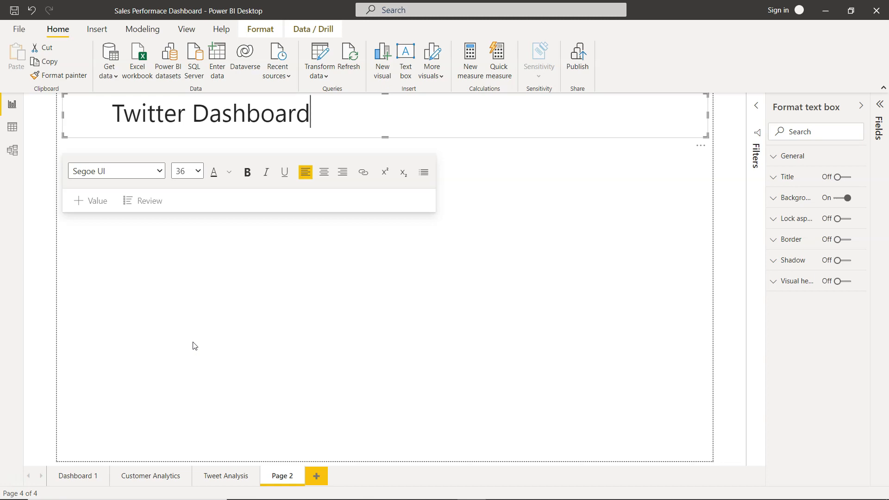
Step: Make the whole "Twitter Dashboard" title bold
key("ctrl+a")
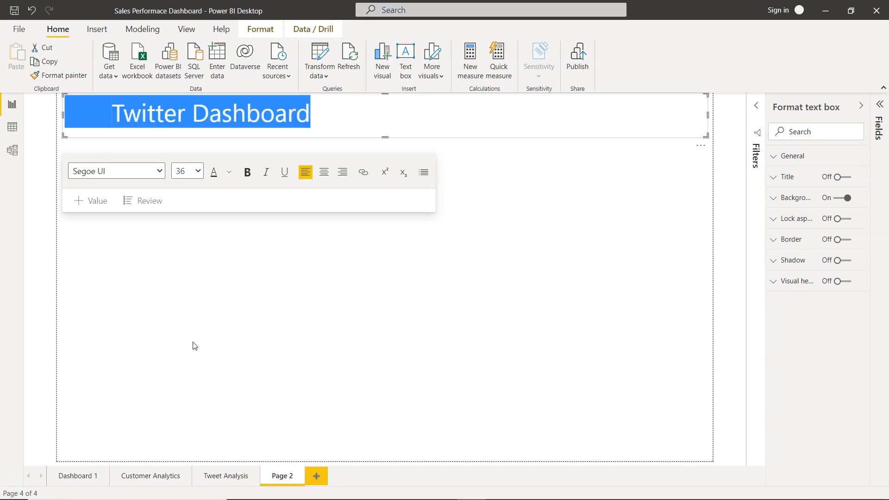
left_click(248, 174)
left_click(349, 115)
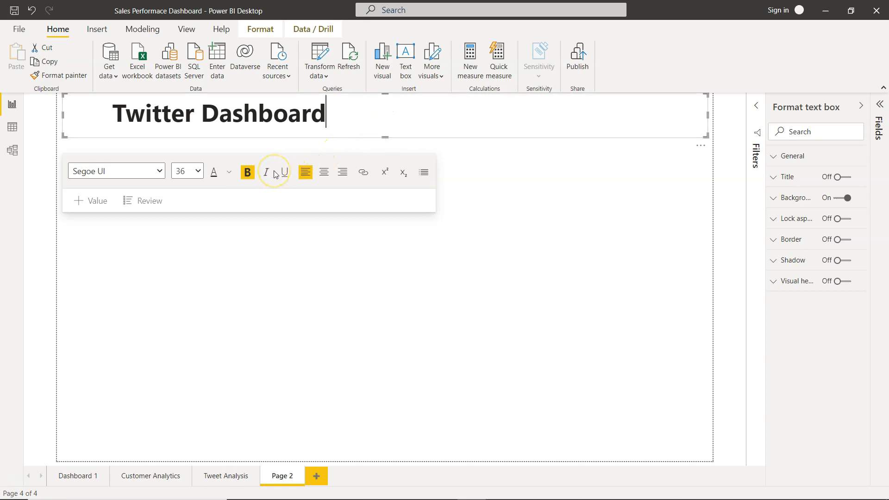
Step: Colour the "Twitter Dashboard" title with the second-lightest shade of the theme's blue
key("ctrl+a")
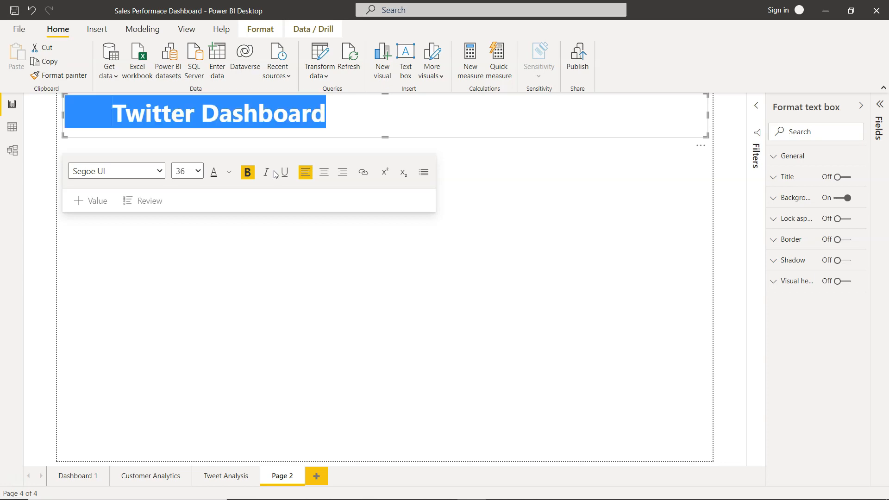
left_click(229, 173)
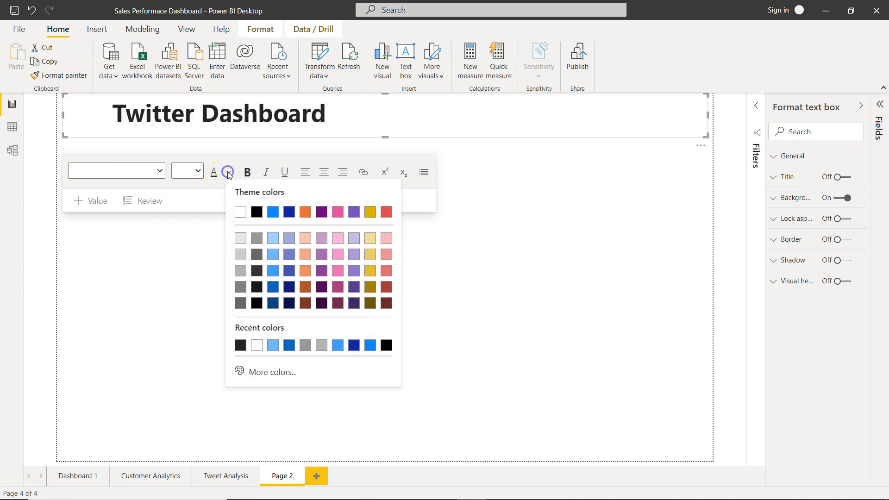
left_click(274, 238)
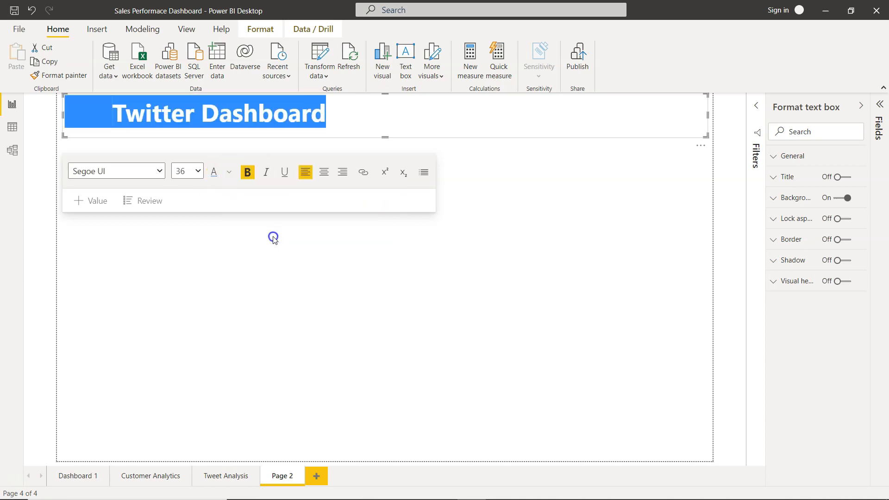
left_click(273, 237)
left_click(333, 123)
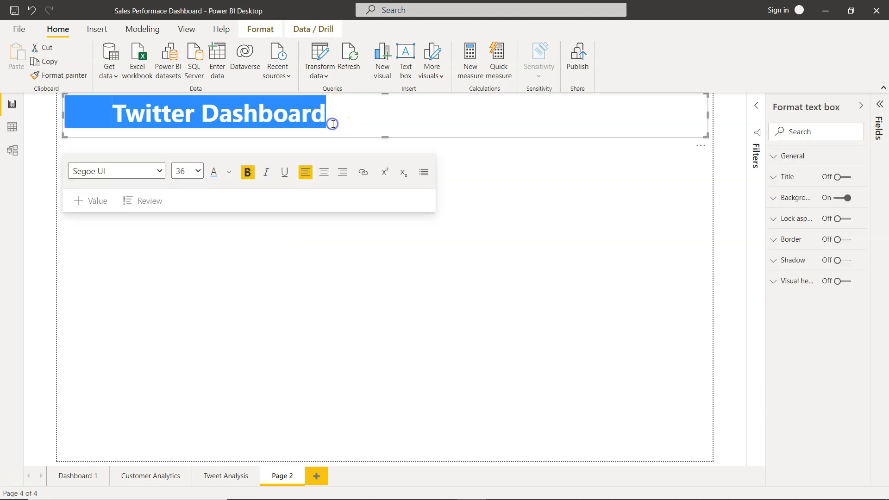
left_click(227, 175)
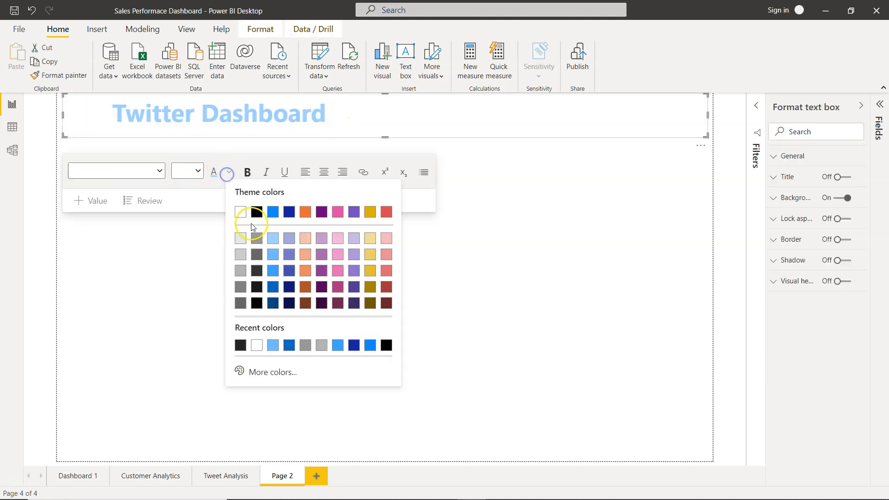
left_click(269, 252)
left_click(337, 135)
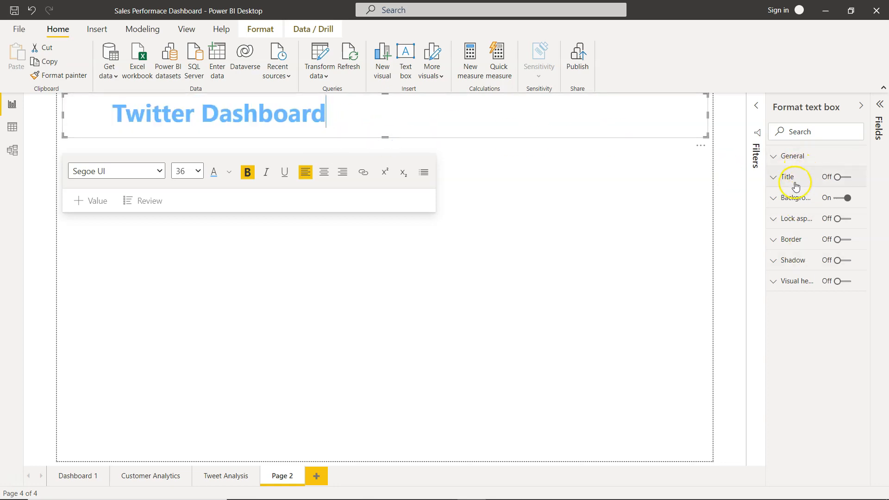
Step: Give the title text box a light grey background with 60% transparency
left_click(793, 197)
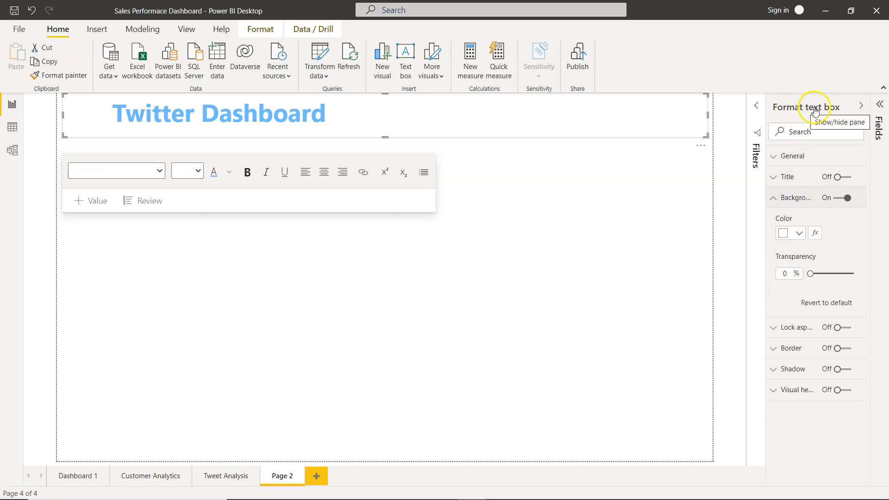
left_click(794, 240)
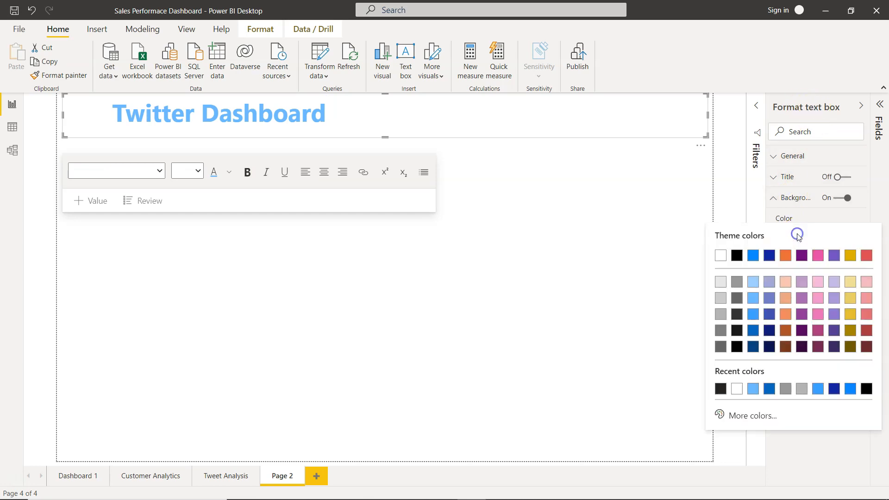
left_click(718, 280)
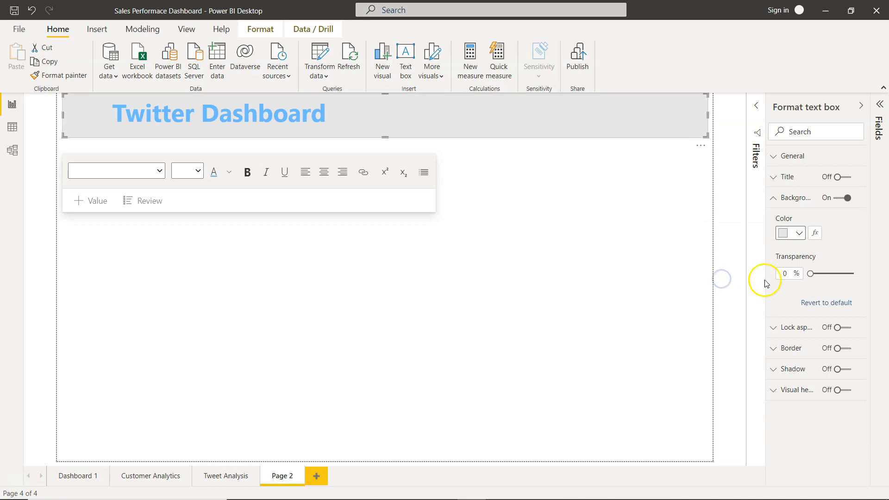
left_click(786, 274)
type("60")
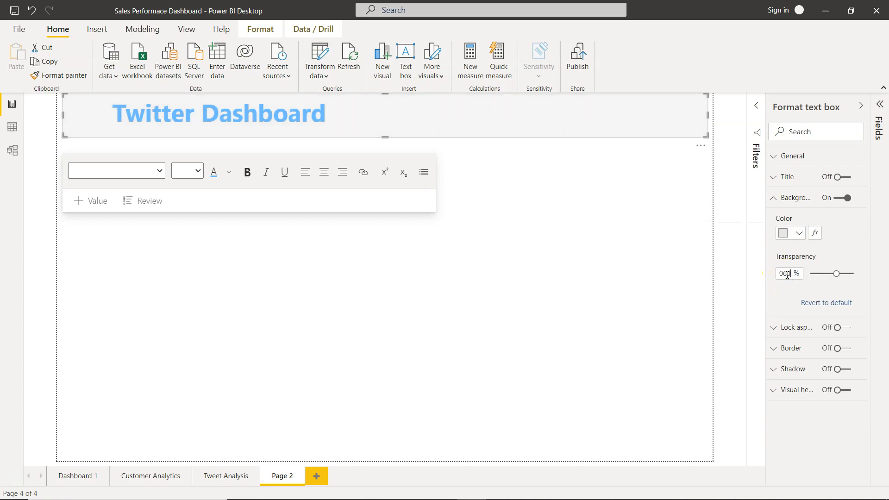
left_click(443, 328)
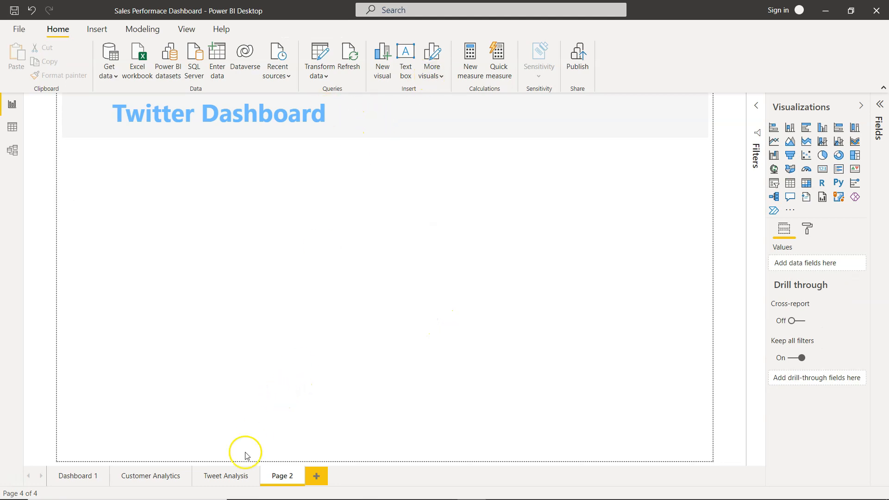
Step: Check the header on the Tweet Analysis page and slightly reduce the height of Page 2's title text box to match
left_click(233, 471)
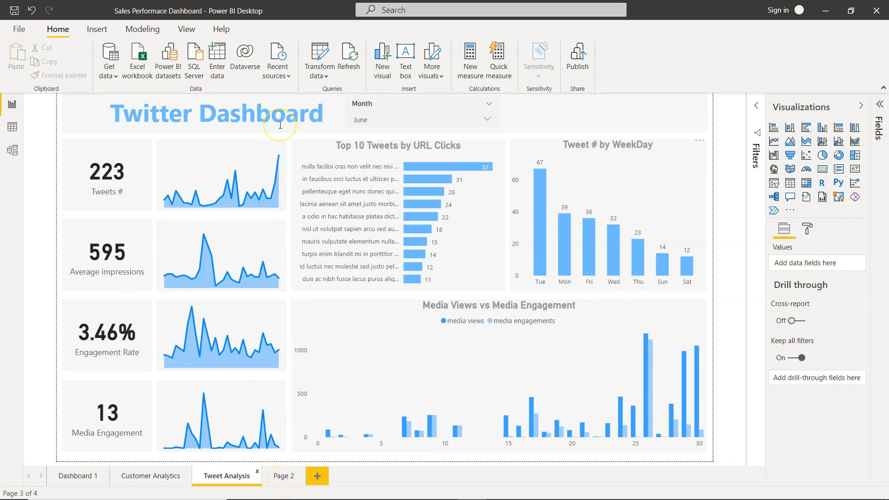
left_click(273, 476)
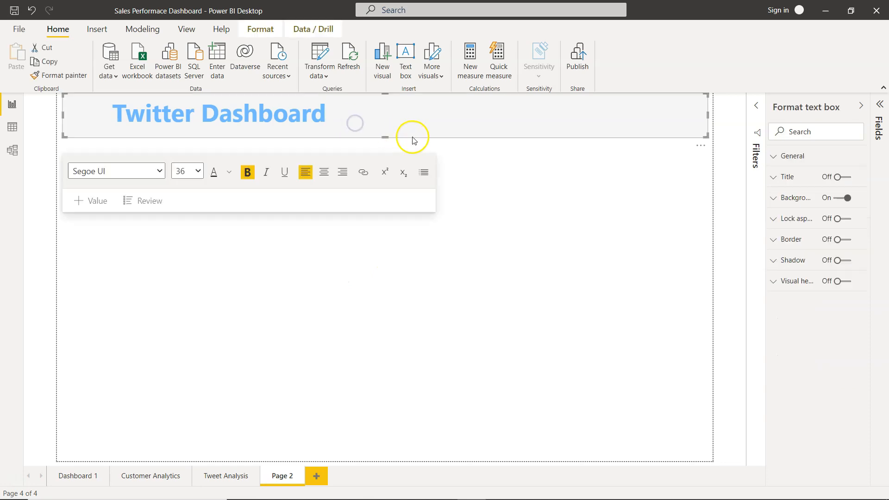
left_click_drag(385, 137, 389, 129)
left_click(483, 157)
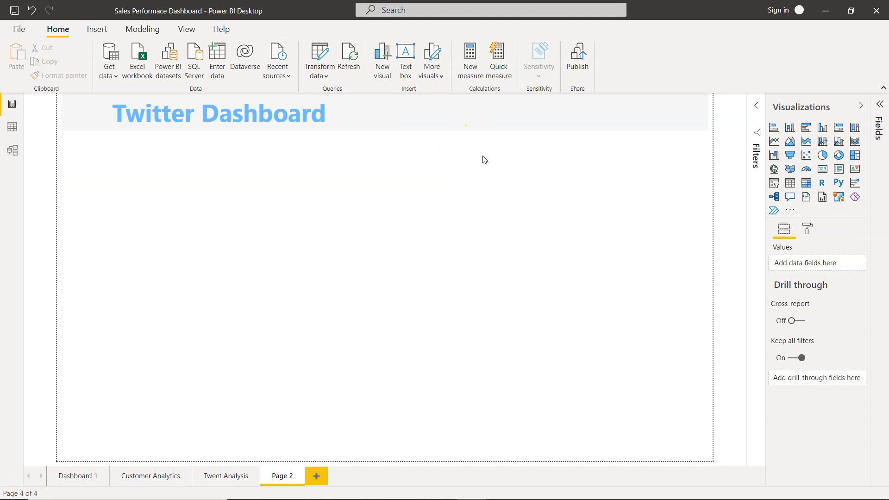
Step: Check the Month slicer on the Tweet Analysis page, then add a slicer to Page 2 and narrow it to about a fifth of the page width
left_click(231, 480)
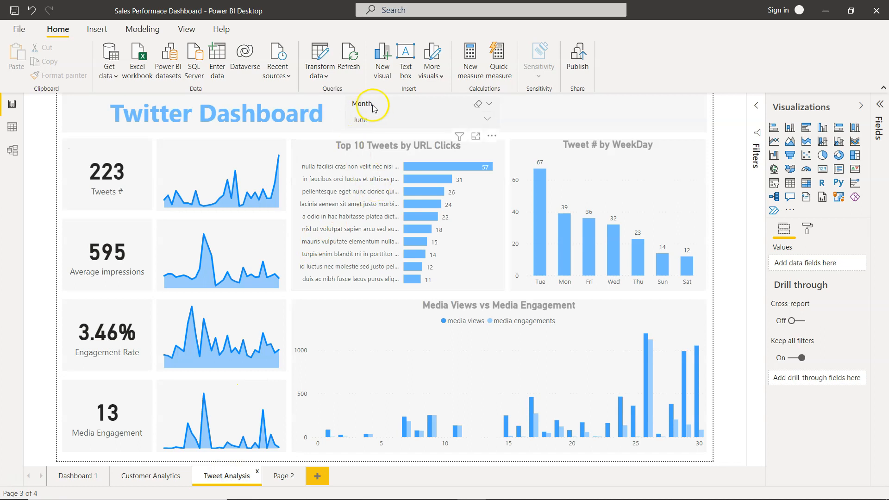
left_click(282, 476)
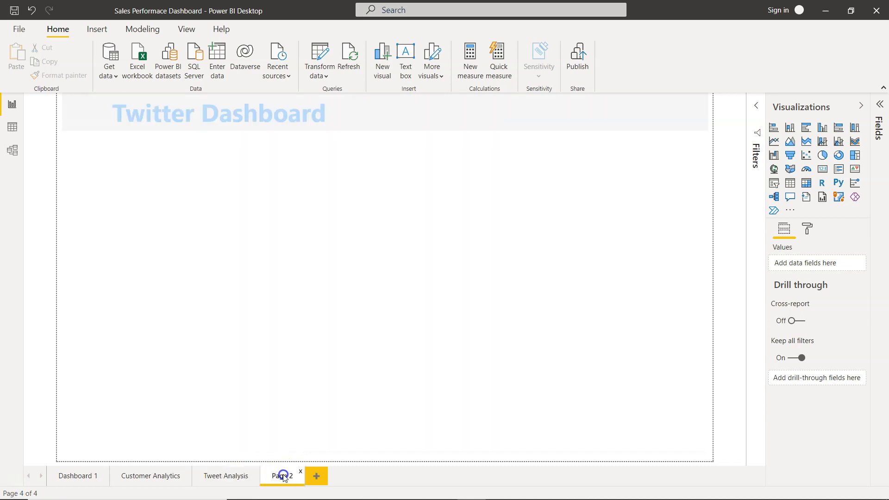
left_click(774, 183)
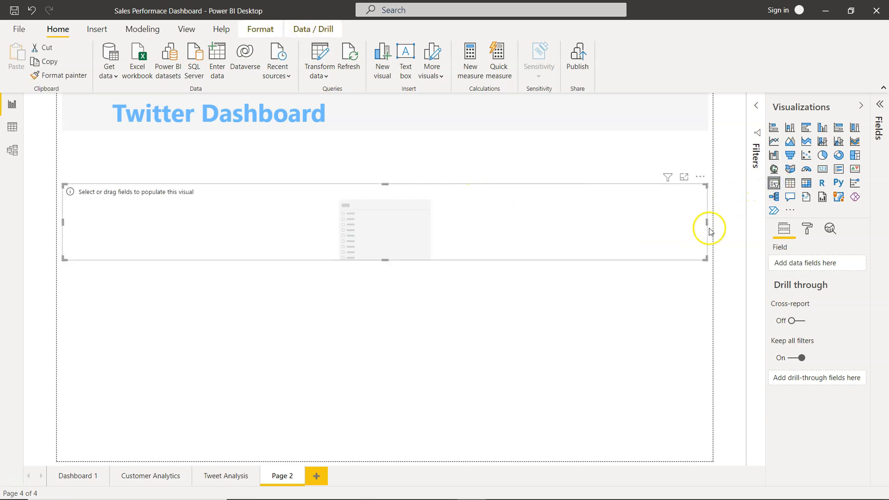
left_click_drag(707, 221, 202, 212)
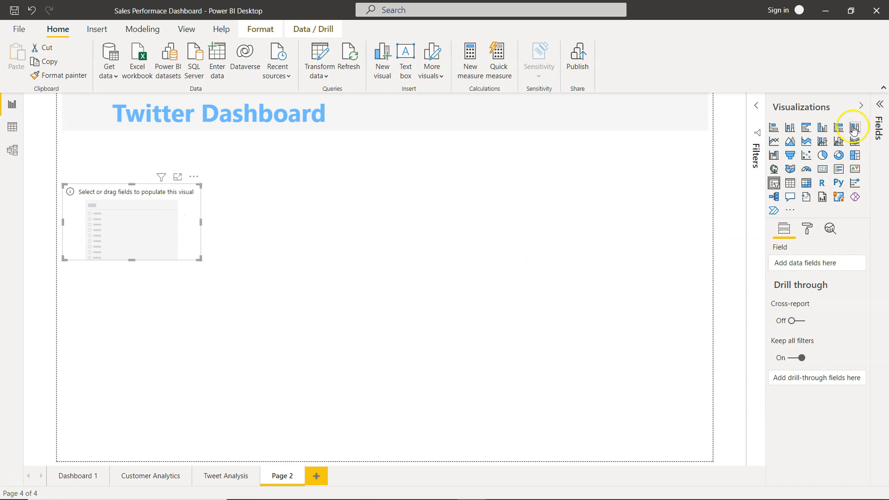
Step: Fill the slicer with the Month level of the time.1 date hierarchy from the SocialMedia table
left_click(879, 107)
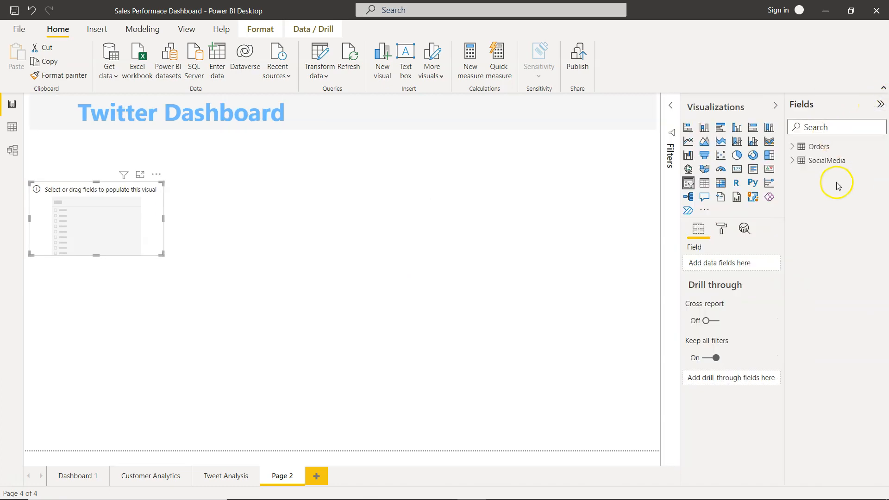
left_click(793, 160)
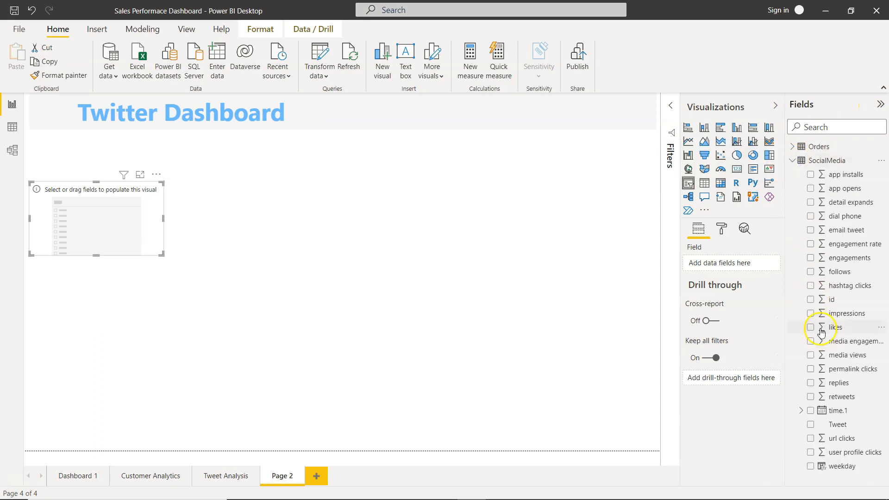
left_click(801, 411)
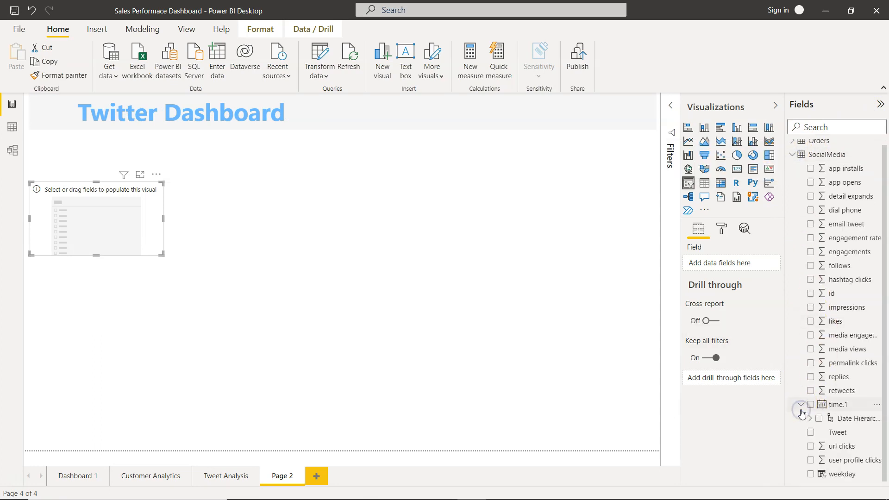
left_click(808, 418)
scroll(808, 417, "down", 1)
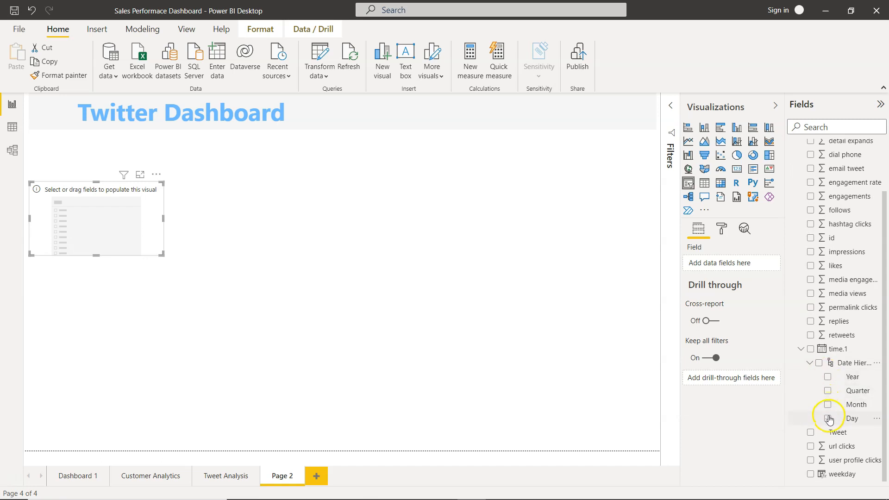
left_click(828, 393)
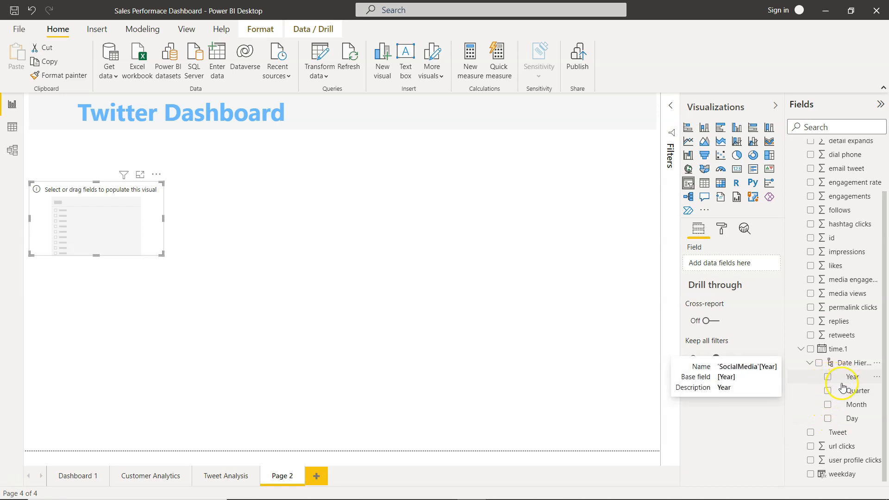
left_click(828, 405)
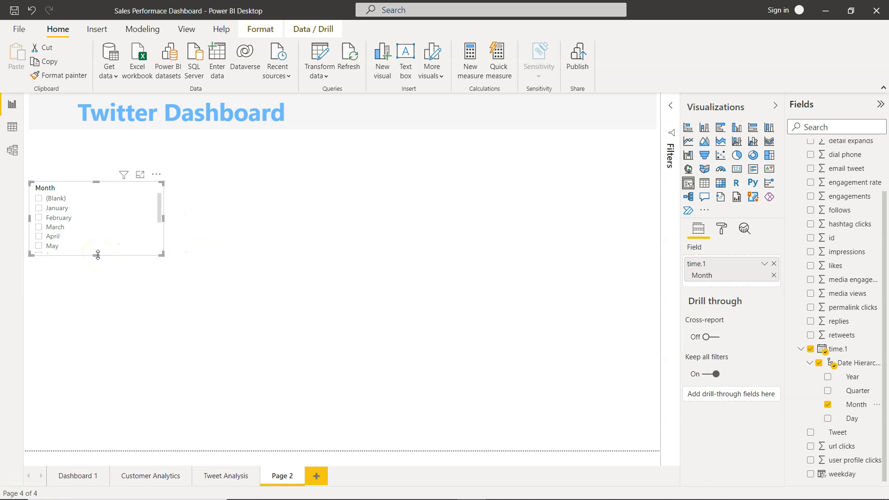
Step: Switch the Month slicer to the Dropdown style and shorten it to fit its header and selection box
left_click(156, 193)
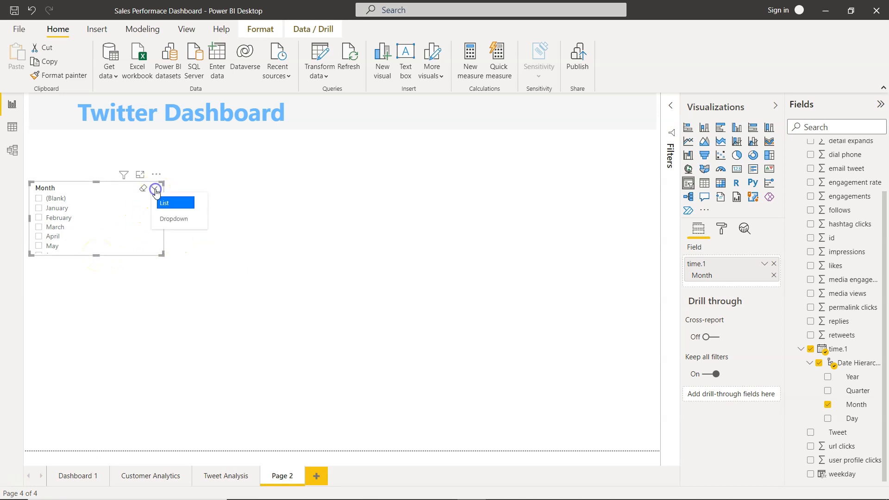
left_click(175, 219)
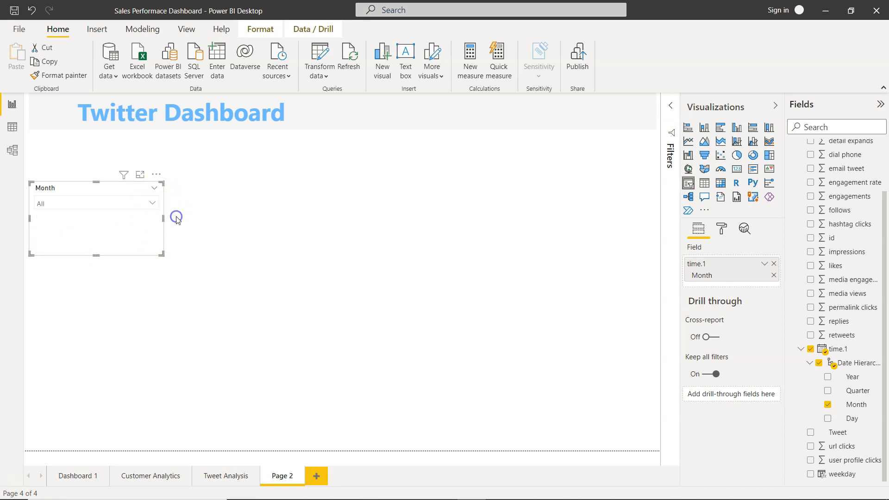
left_click_drag(95, 252, 95, 218)
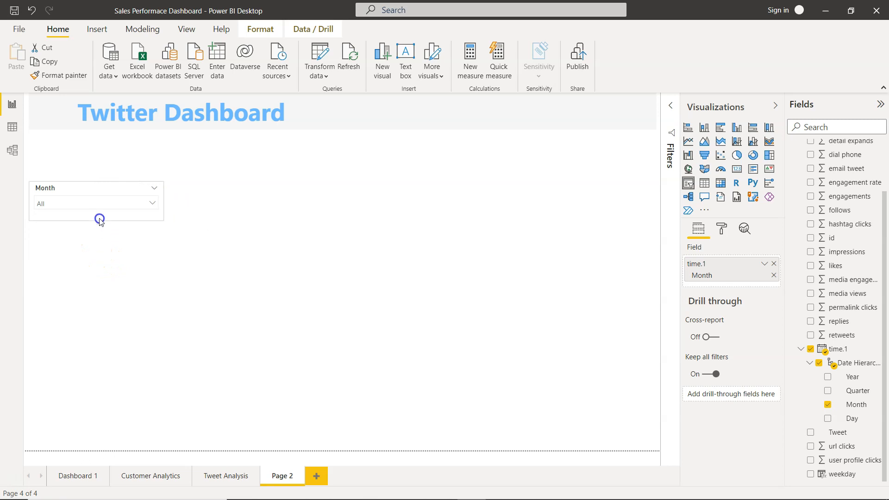
Step: Move the Month slicer into the header banner beside the Twitter Dashboard title and narrow it to about a sixth of the page width
left_click_drag(165, 198, 355, 107)
left_click(493, 285)
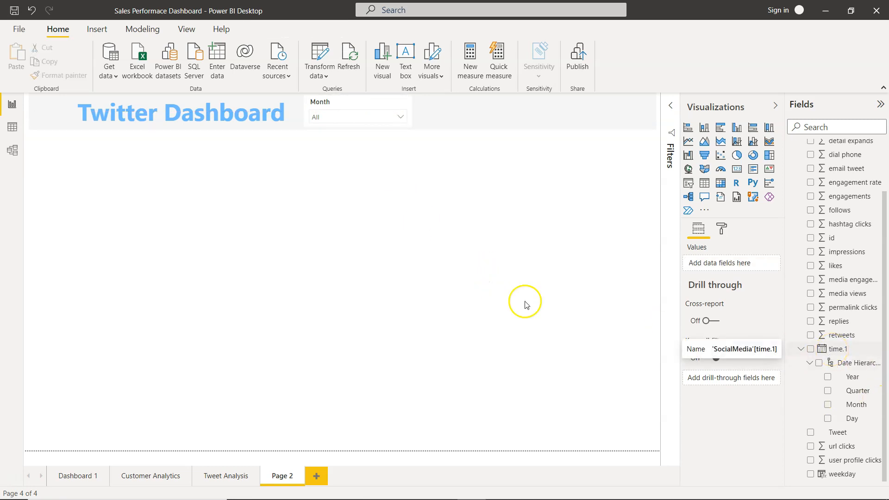
Step: Examine the SocialMedia table's data, through to the time.1 and weekday columns
left_click(12, 126)
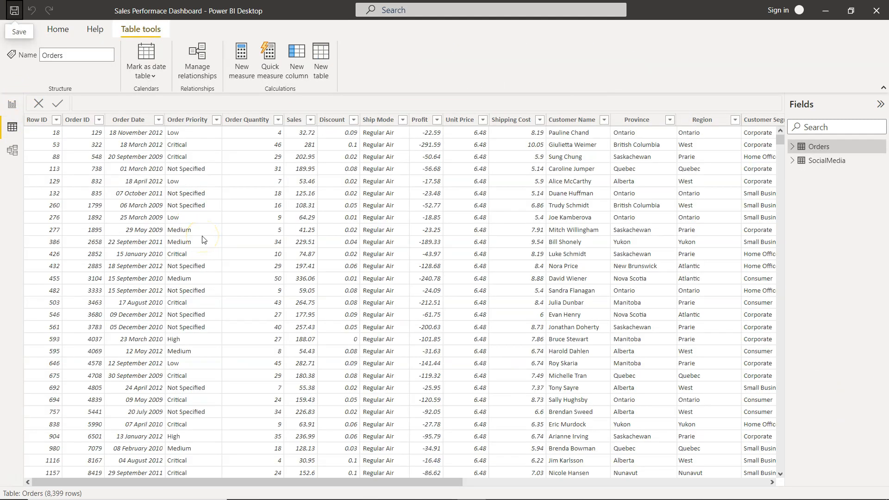
left_click(843, 160)
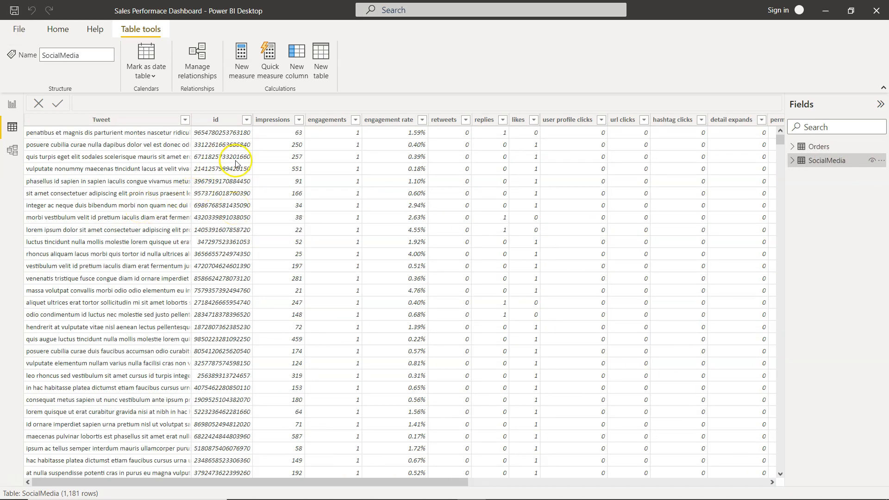
left_click_drag(441, 482, 779, 454)
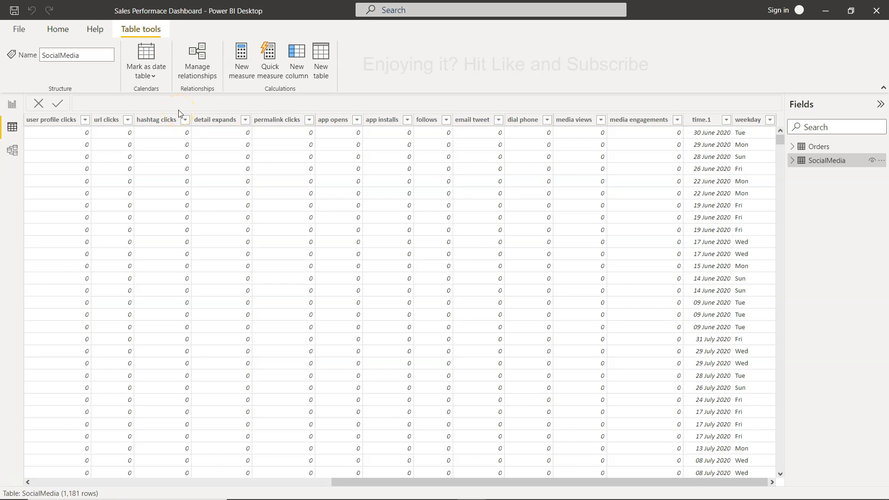
Step: Open the Power Query Editor and review the SocialMedia query's Split Column by Delimiter, Changed Type1 and Parsed Date steps
left_click(58, 30)
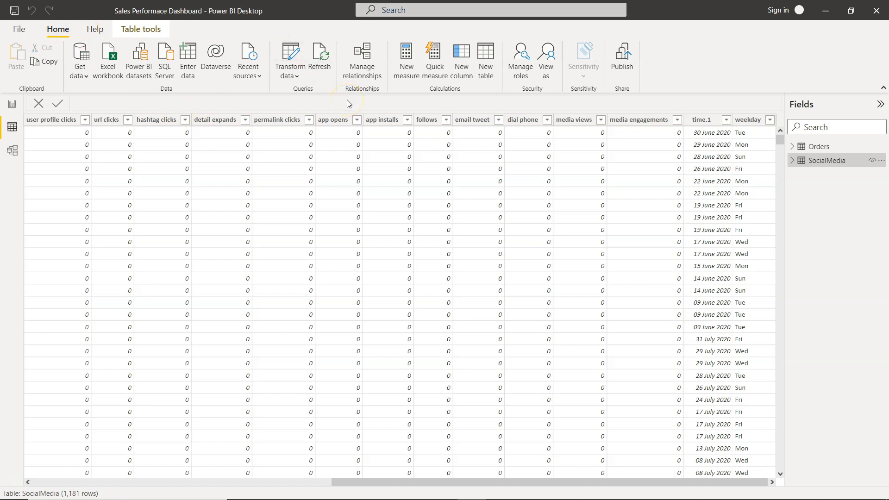
left_click(294, 71)
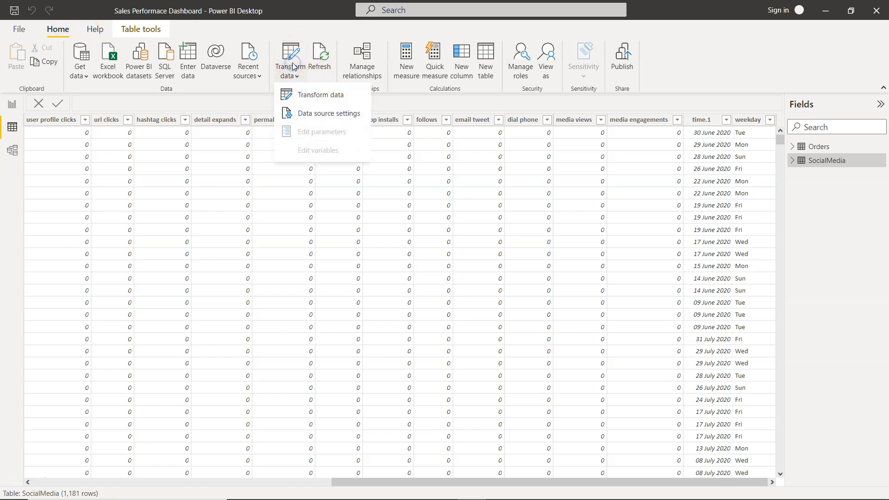
left_click(325, 95)
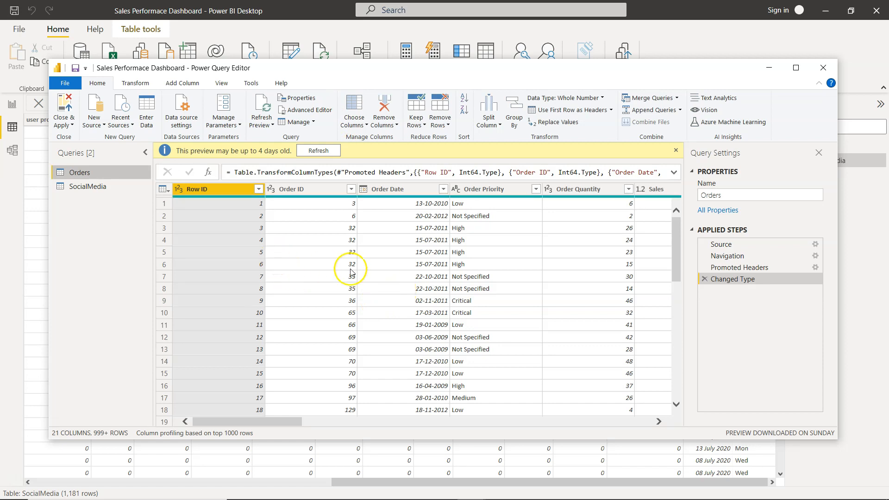
left_click(107, 188)
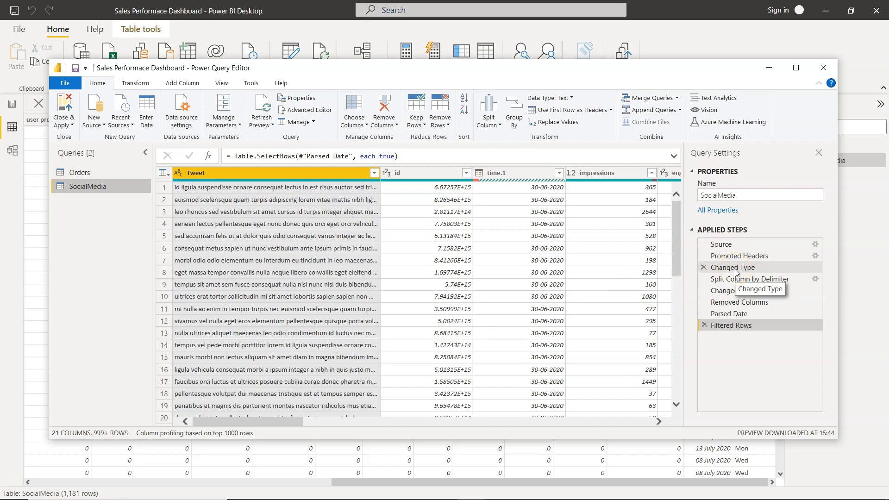
left_click(743, 284)
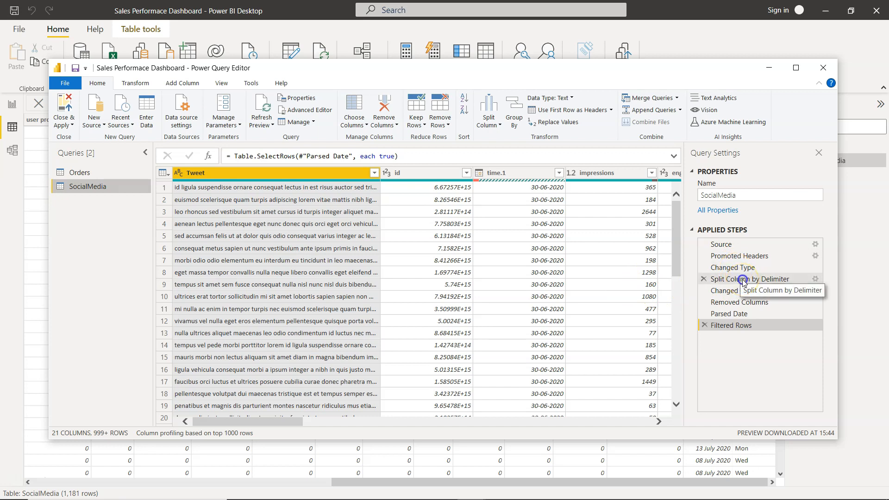
left_click(743, 282)
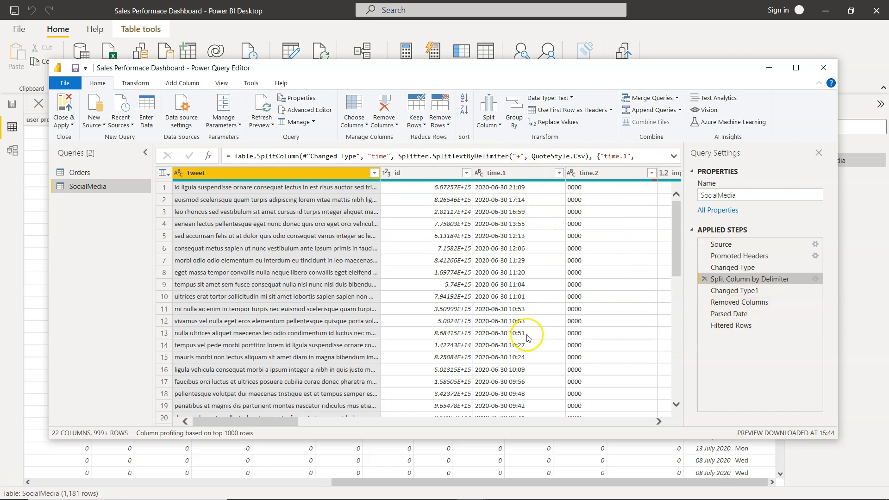
left_click(747, 292)
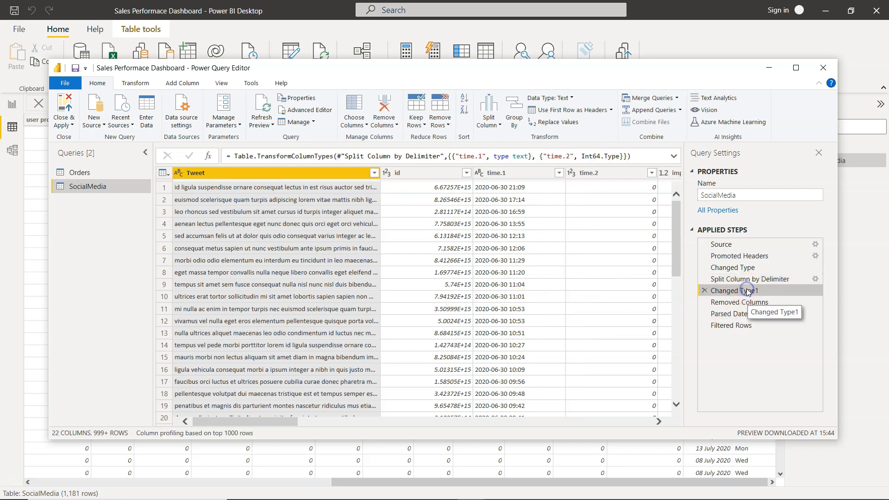
left_click(737, 314)
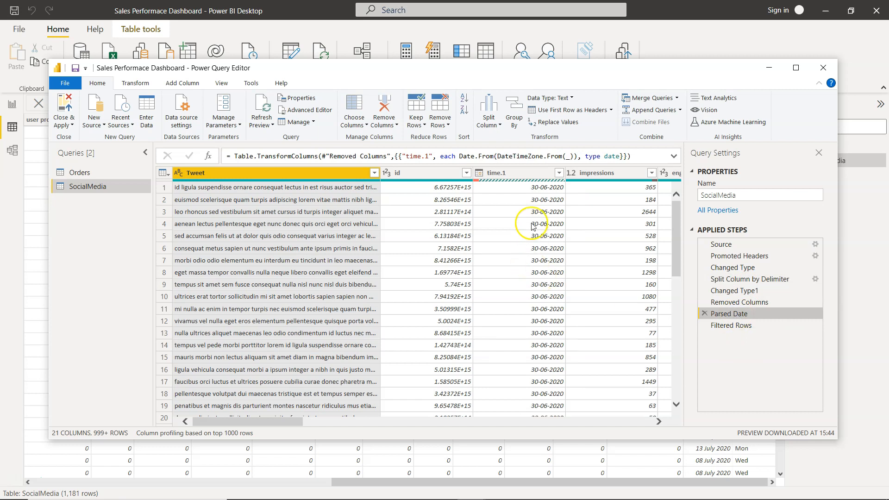
Step: Review the data type choices and date transformations available for the time.1 column
left_click(528, 174)
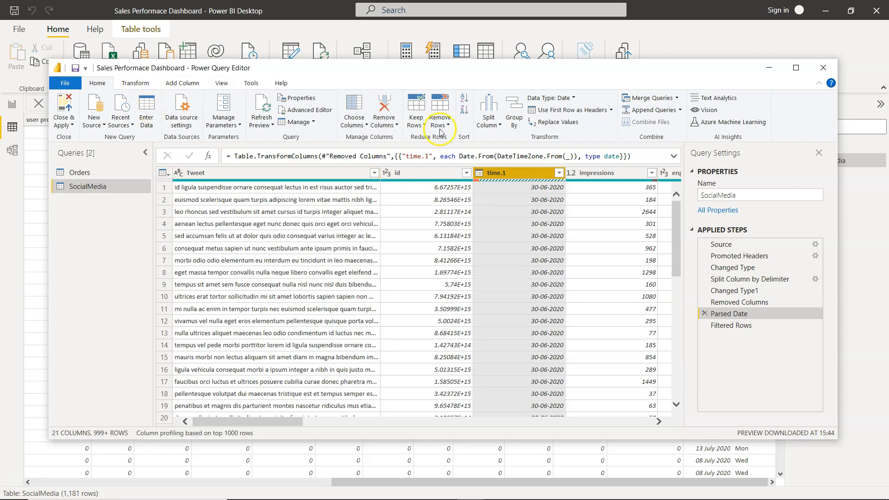
left_click(569, 98)
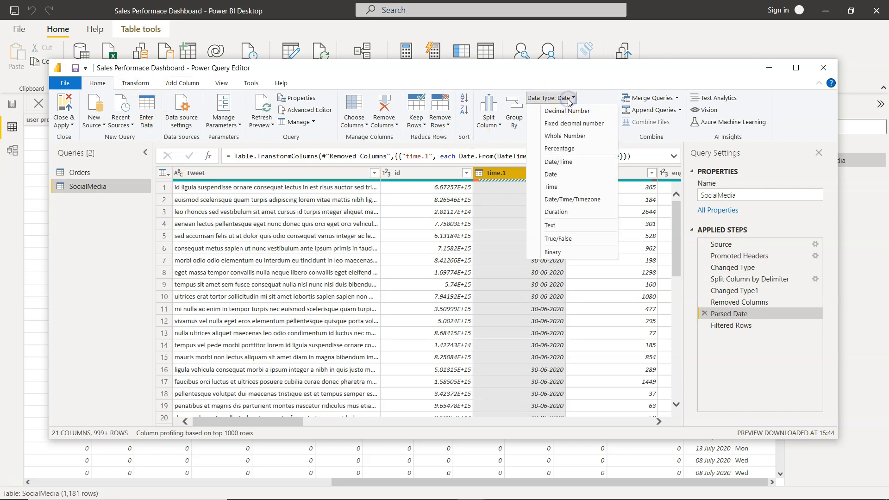
left_click(569, 100)
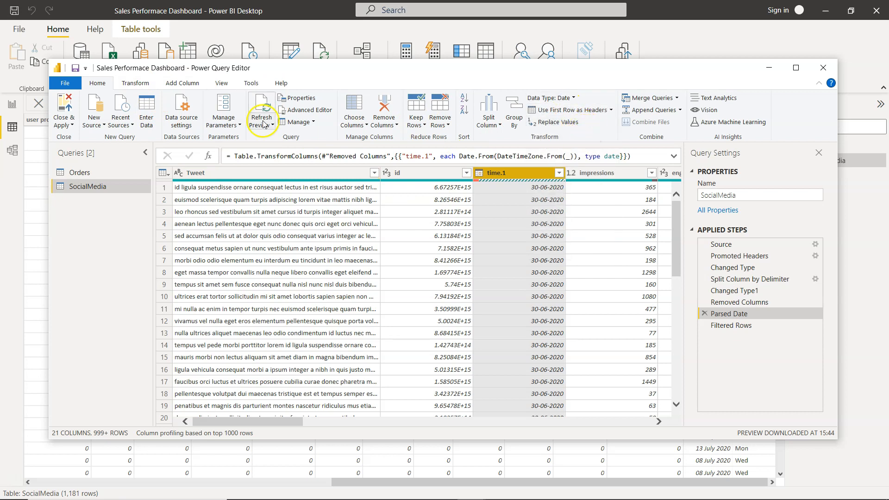
left_click(141, 80)
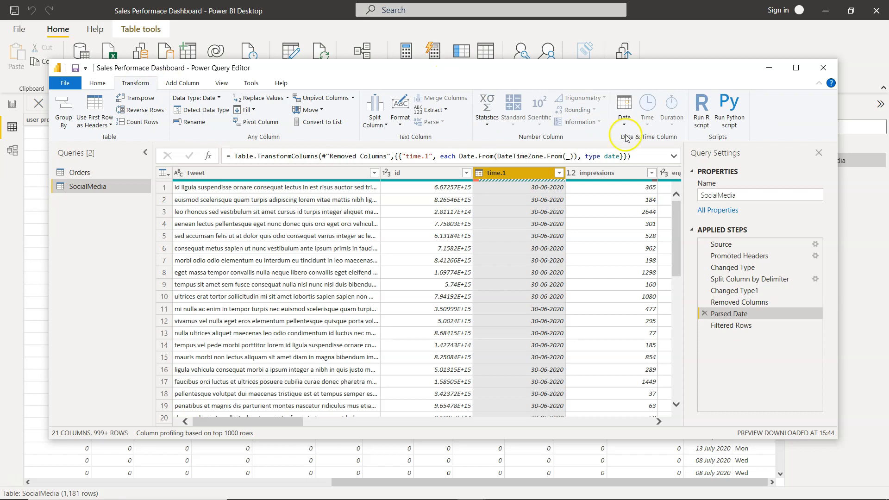
left_click(625, 122)
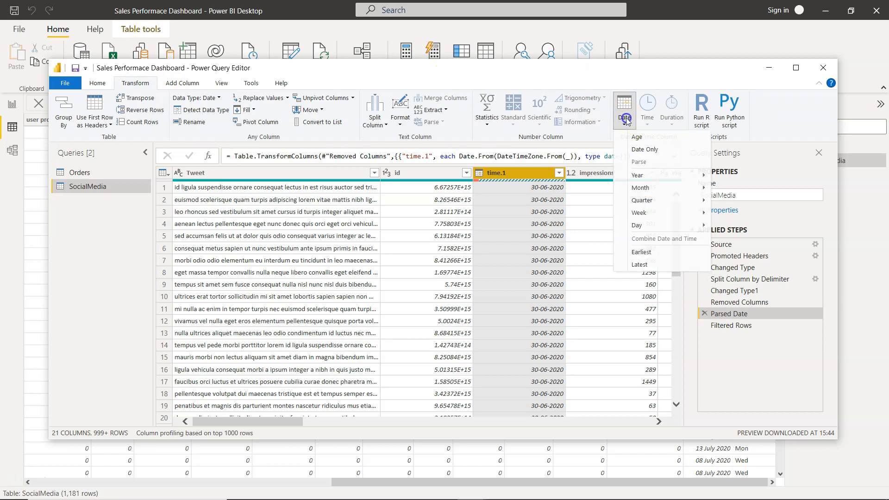
left_click(182, 84)
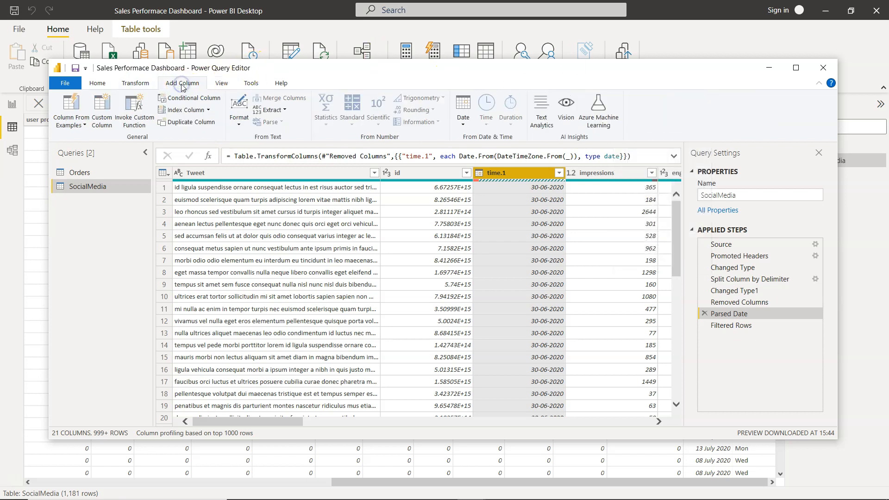
left_click(221, 83)
left_click(97, 83)
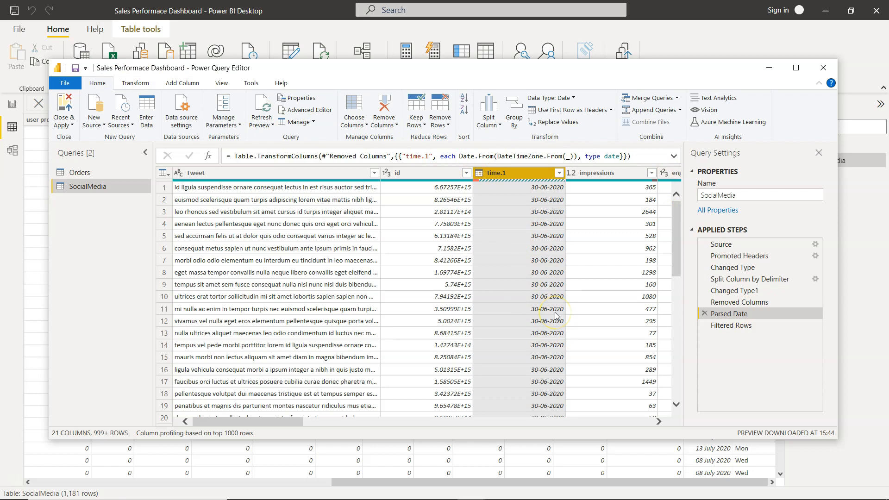
Step: Inspect the Filtered Rows step and the date values in the time.1 column's filter list, leaving the filter as it is
left_click(728, 325)
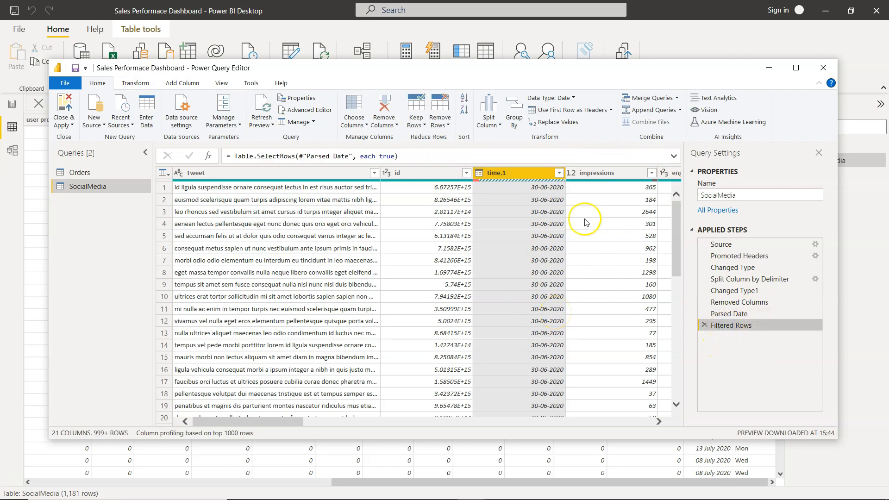
left_click(560, 173)
scroll(554, 324, "down", 10)
scroll(551, 378, "down", 15)
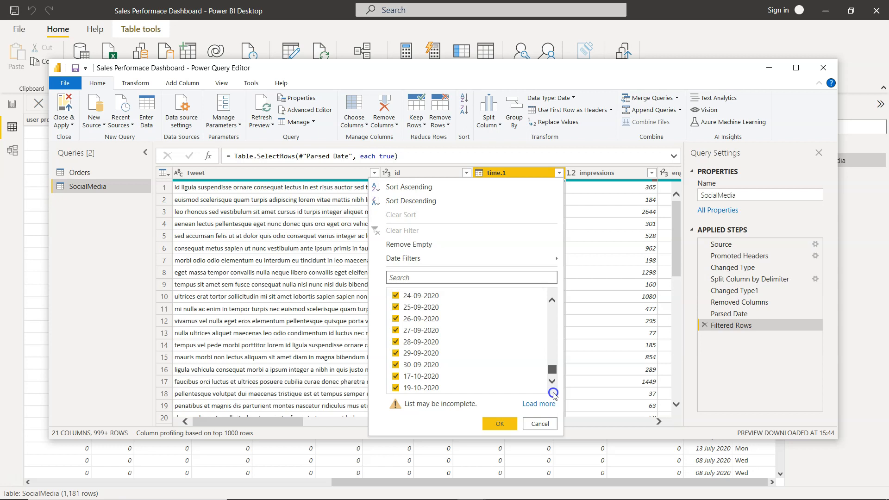
left_click_drag(551, 371, 550, 262)
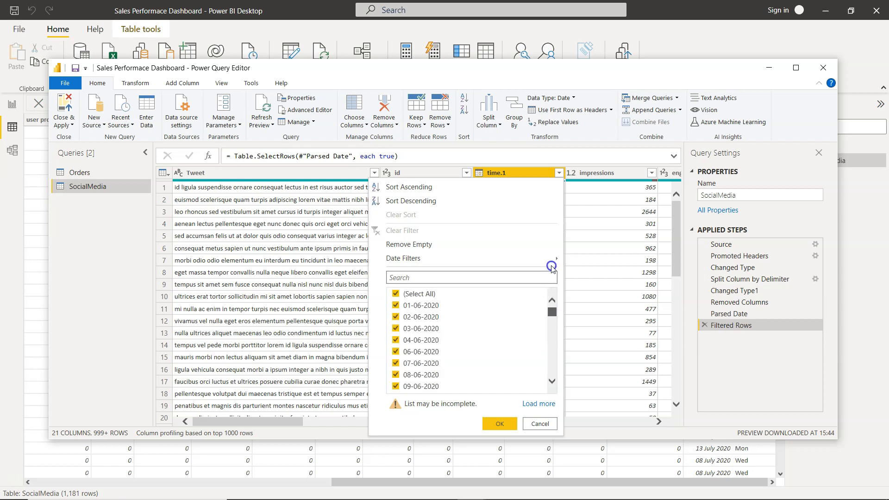
left_click(540, 424)
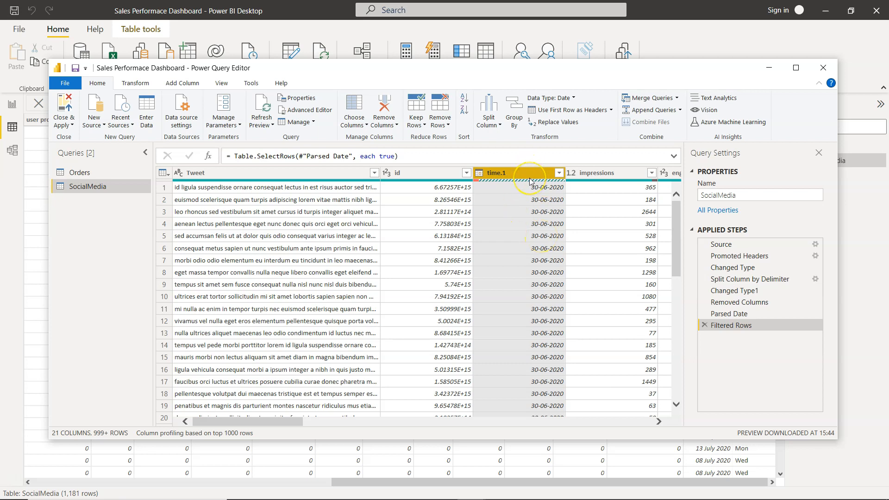
Step: Recheck the Parsed Date step of the SocialMedia query, then close the Power Query Editor and return to the report page
left_click(749, 291)
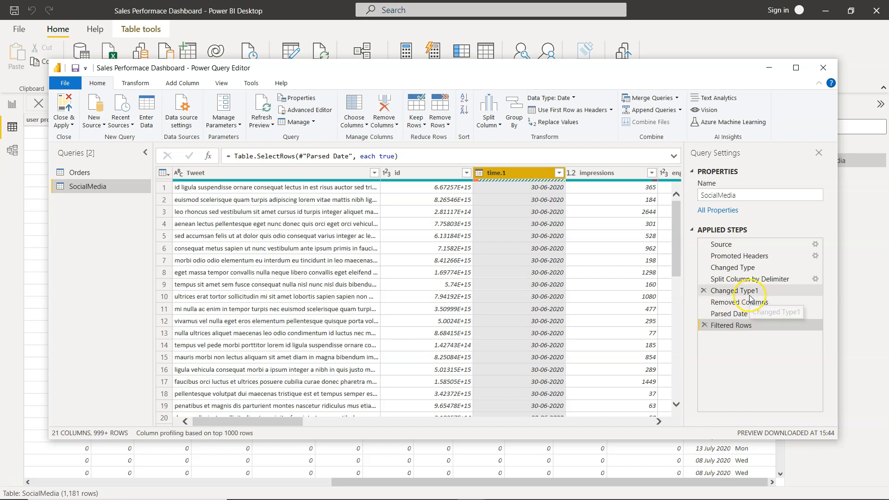
left_click(747, 314)
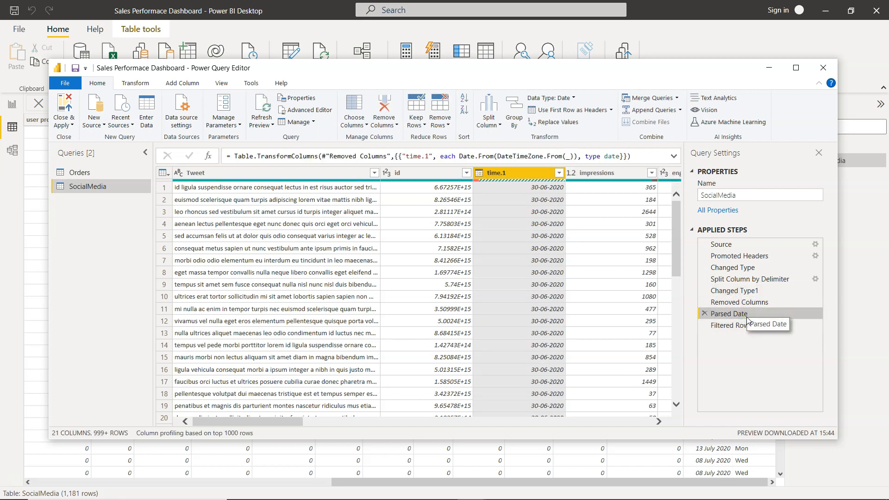
left_click(822, 68)
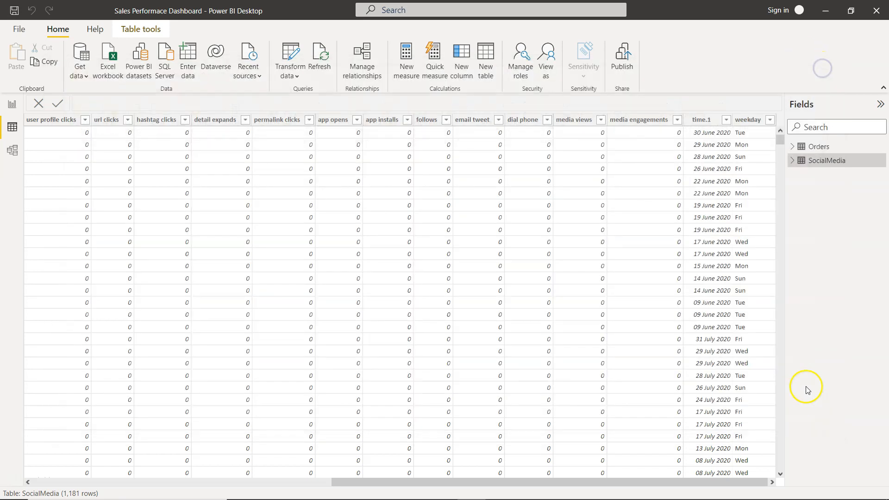
left_click(12, 105)
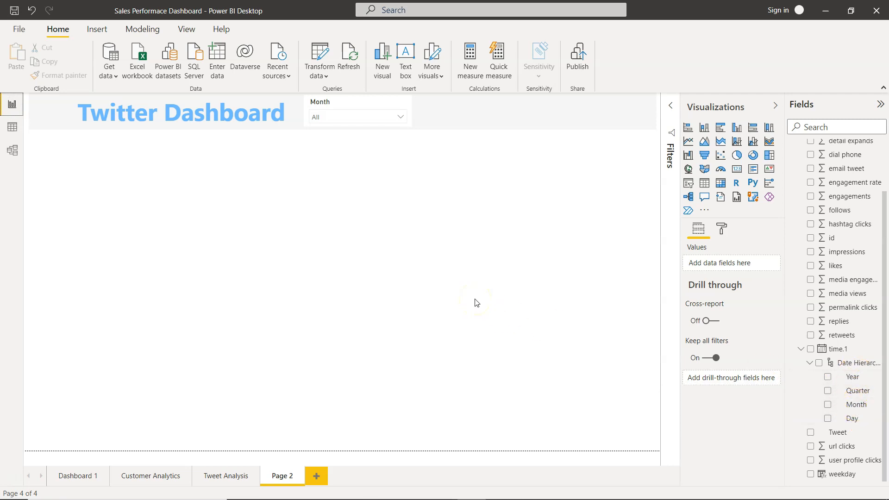
Step: Set the Month slicer's background to the lightest grey theme colour to blend with the banner, and check its dropdown list
left_click(353, 98)
left_click(721, 230)
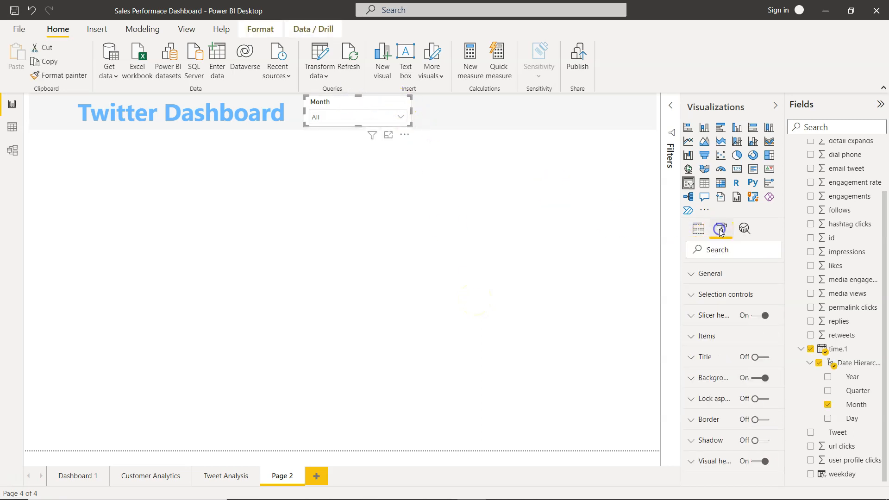
left_click(692, 380)
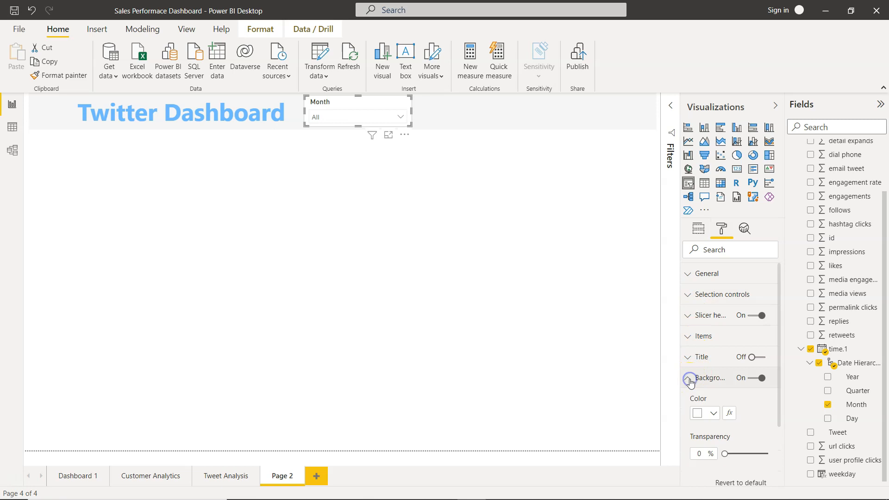
left_click(706, 413)
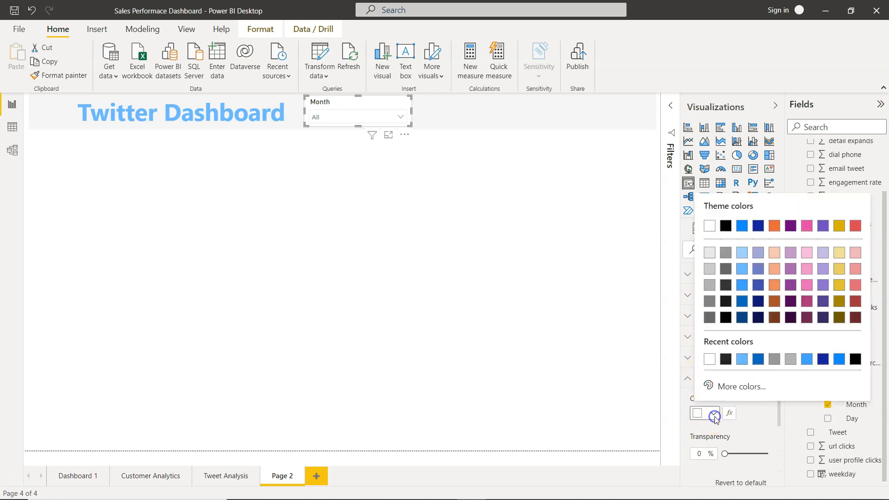
left_click(709, 252)
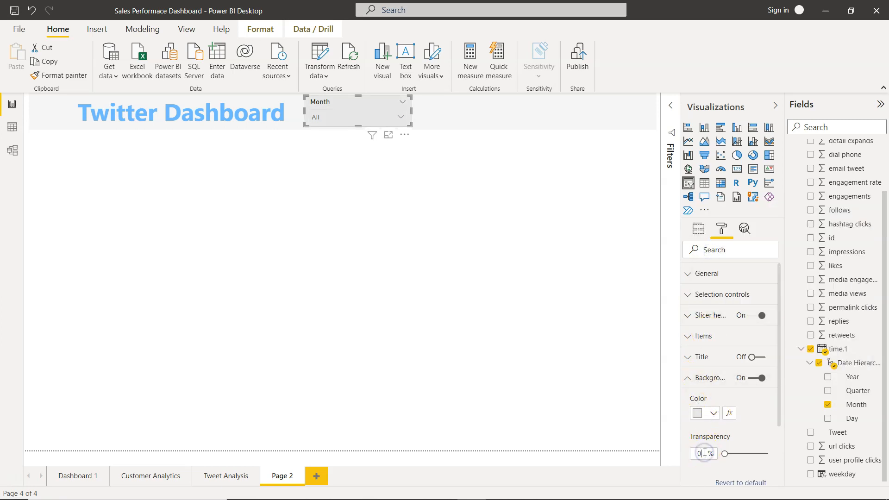
left_click(620, 420)
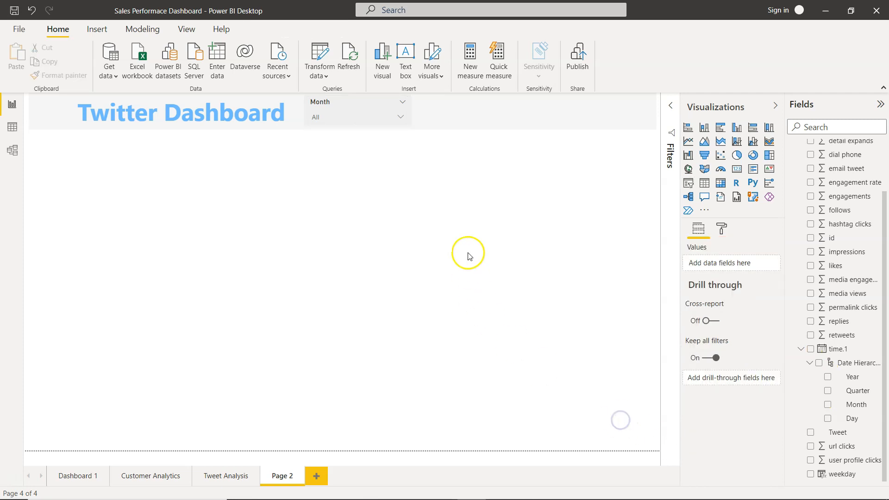
left_click(401, 117)
left_click(402, 117)
left_click(510, 214)
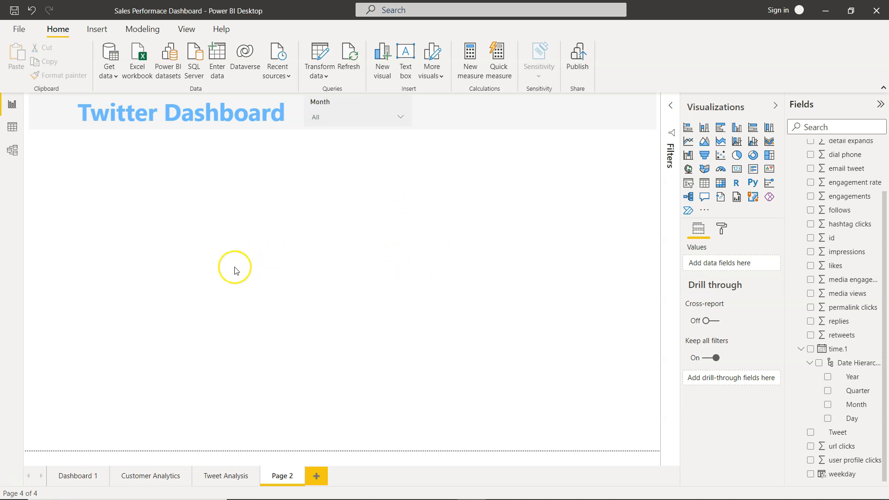
Step: Add a card visual about a sixth of the page width and place it just below the banner at the page's left edge
left_click(737, 168)
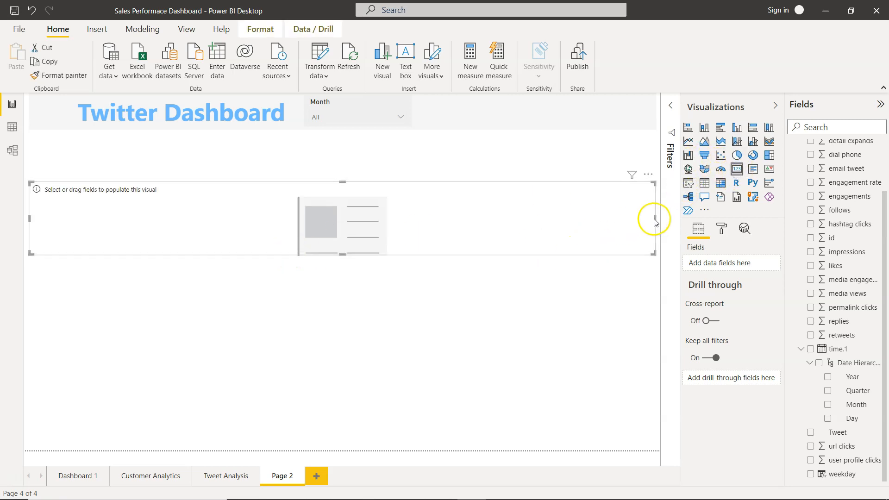
left_click_drag(656, 216, 129, 190)
left_click_drag(93, 222, 94, 187)
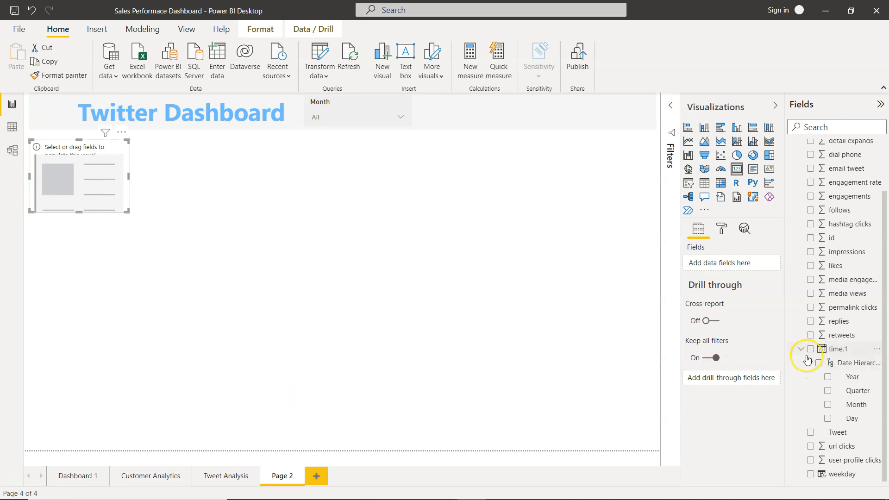
Step: Add the Tweet field to the new card and summarize it as Count
left_click(810, 433)
left_click(764, 264)
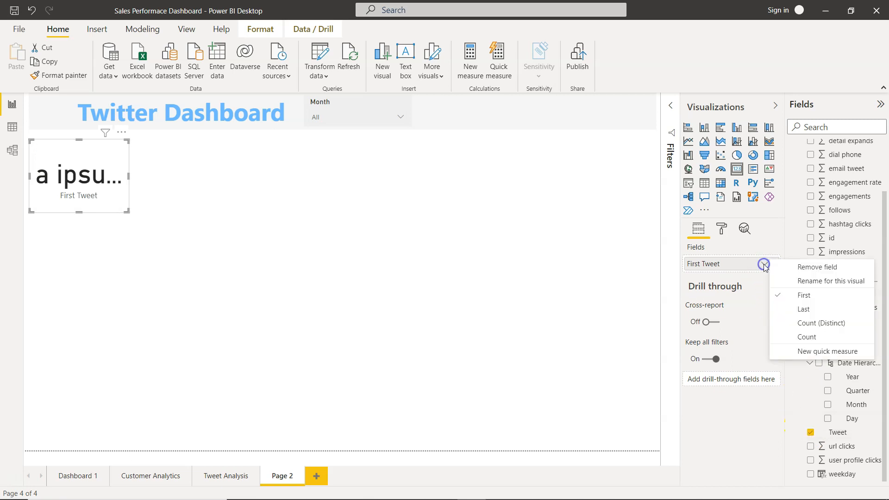
left_click(806, 337)
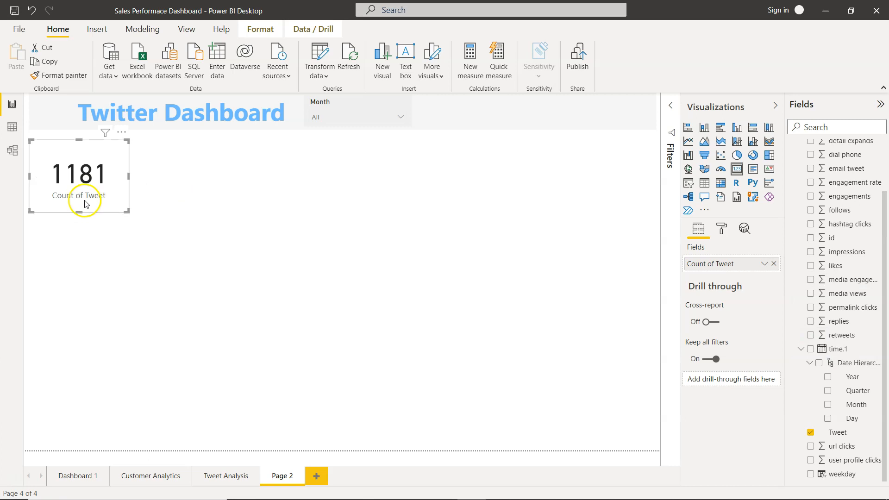
Step: Compare with the Tweet Analysis page, then filter Page 2 to June with the Month slicer
left_click(225, 477)
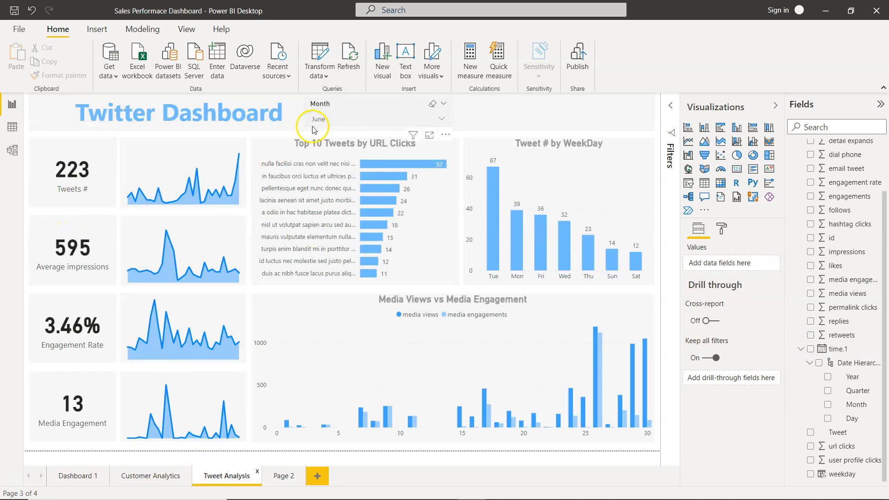
left_click(279, 479)
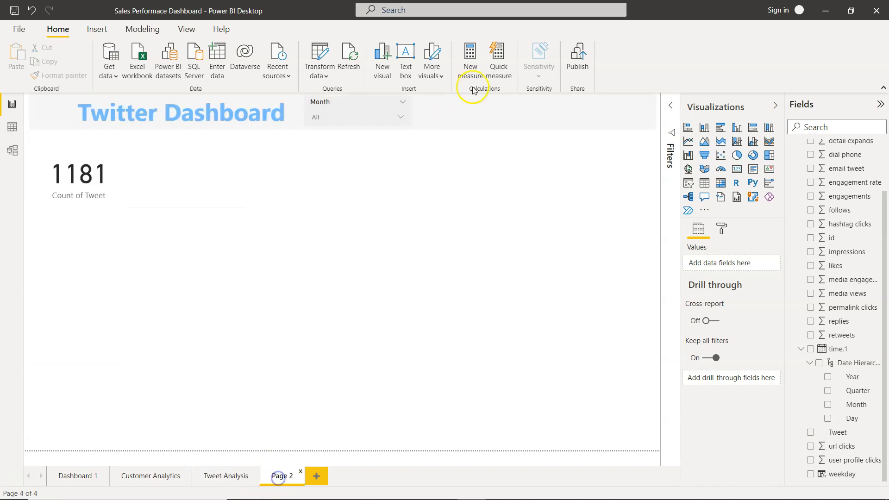
left_click(399, 117)
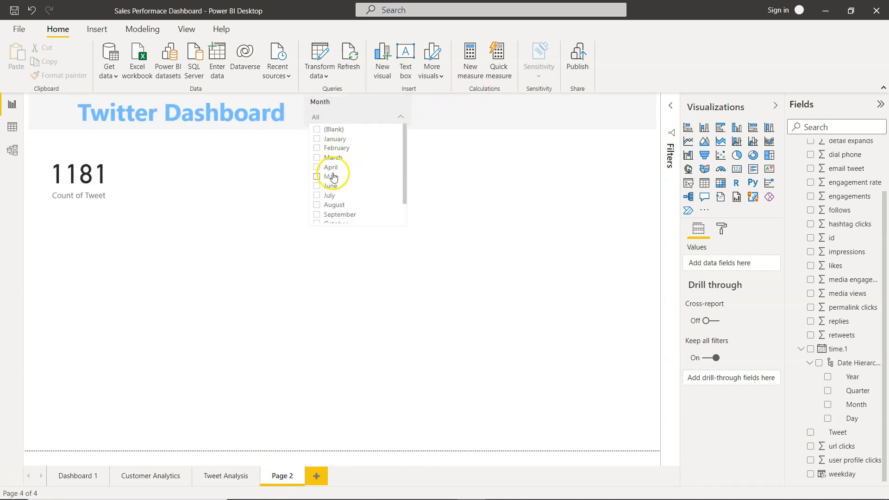
left_click(316, 185)
left_click(280, 239)
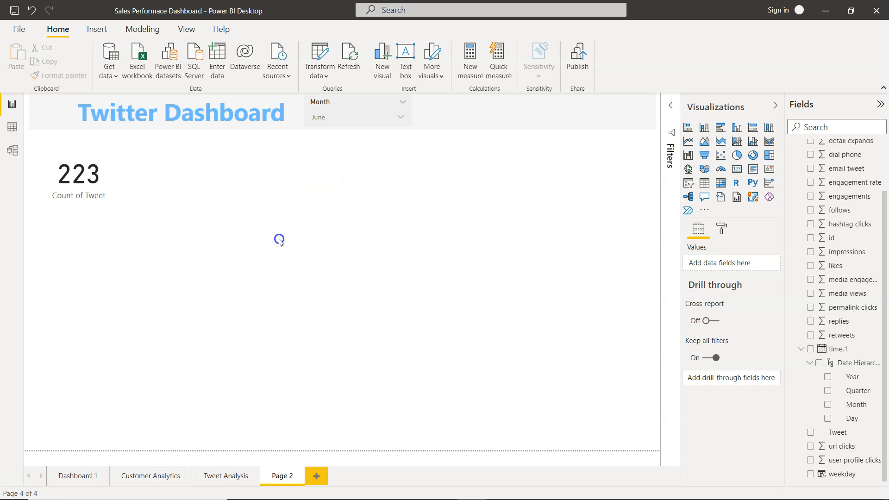
Step: Compare the card with the Tweets # card on the Tweet Analysis page, then make its data label bold on Page 2
left_click(227, 475)
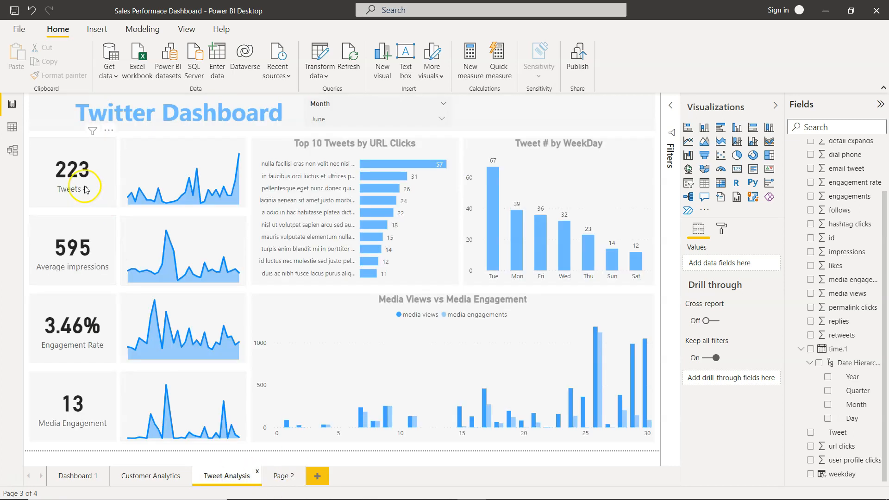
left_click(94, 188)
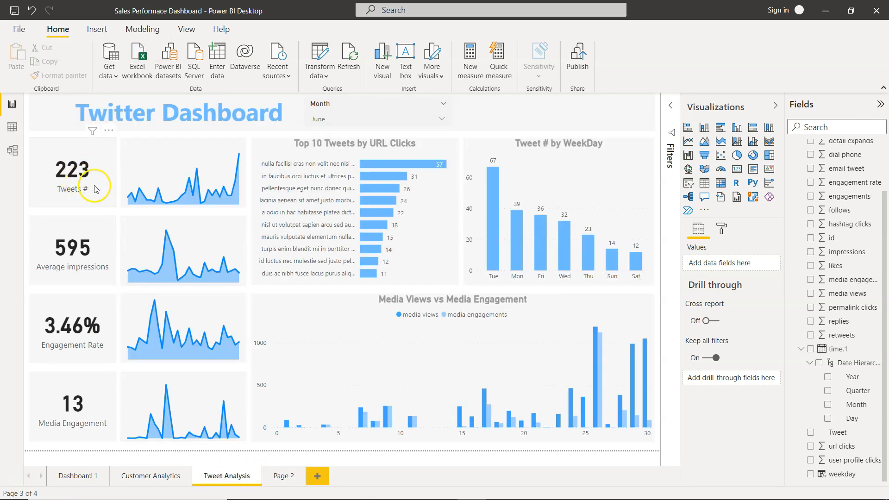
left_click(278, 475)
left_click(98, 174)
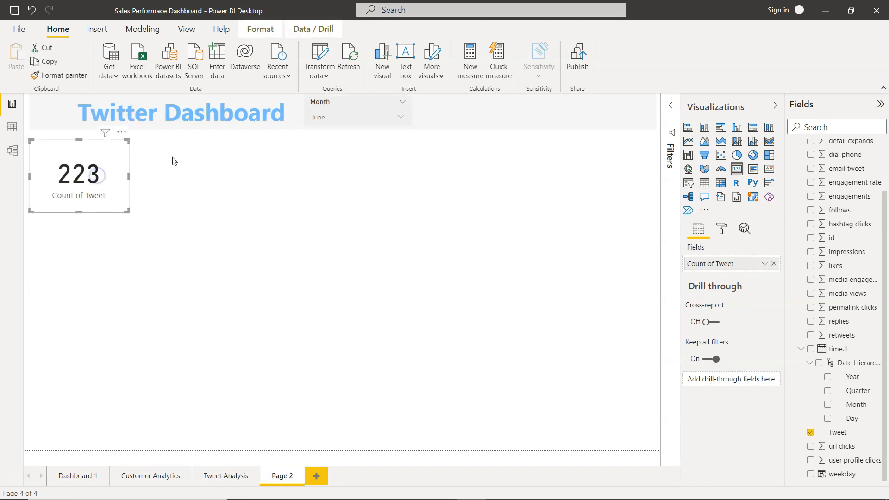
left_click(721, 228)
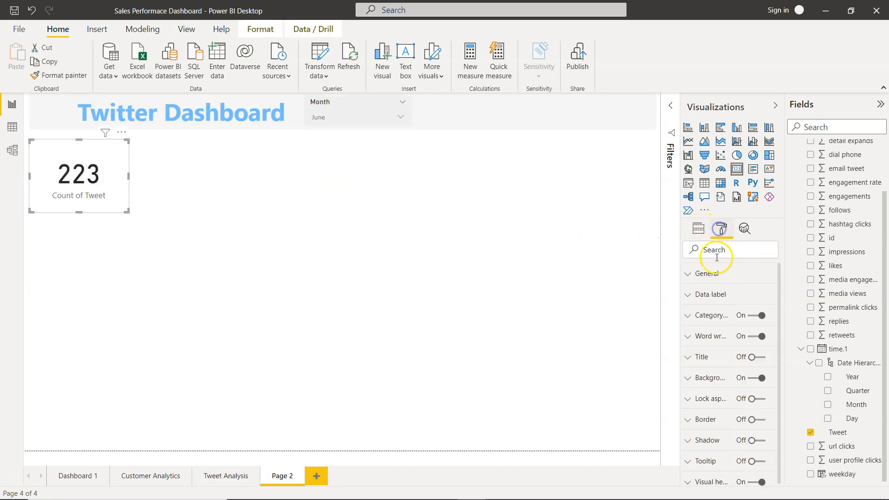
left_click(706, 296)
scroll(722, 406, "down", 2)
scroll(722, 406, "down", 3)
left_click(722, 404)
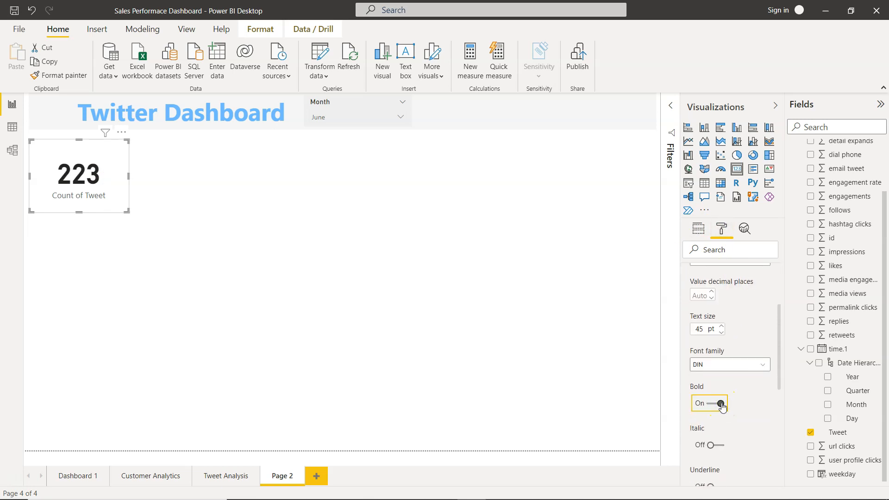
scroll(736, 329, "up", 4)
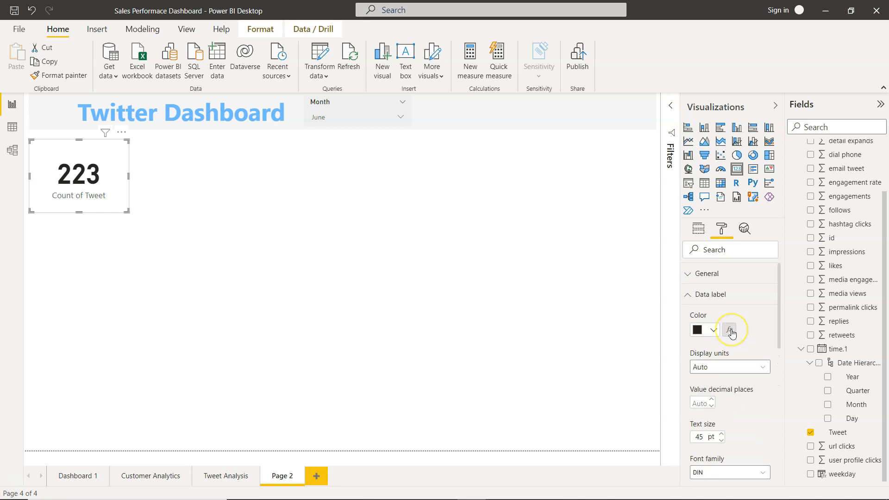
scroll(731, 329, "down", 10)
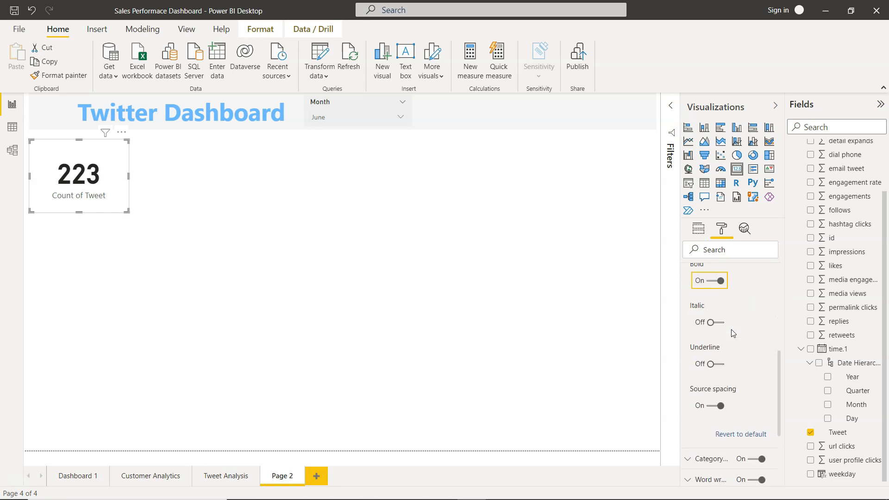
scroll(732, 330, "down", 1)
left_click(690, 354)
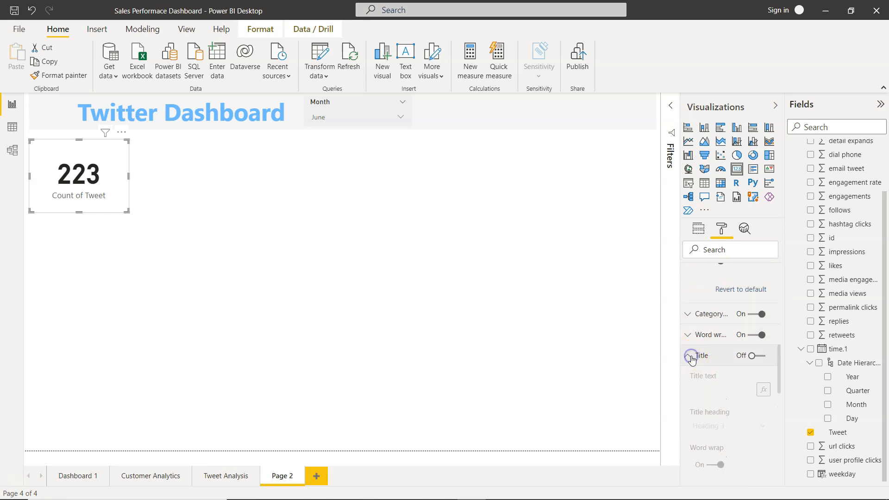
scroll(691, 355, "up", 2)
left_click(688, 343)
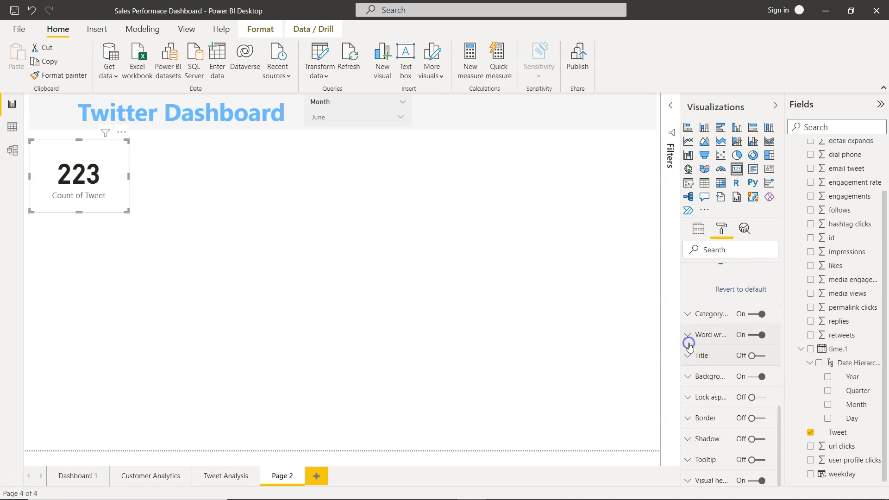
Step: Rename the card's Count of Tweet field to "Tweet #" for this visual
left_click(698, 228)
double_click(713, 263)
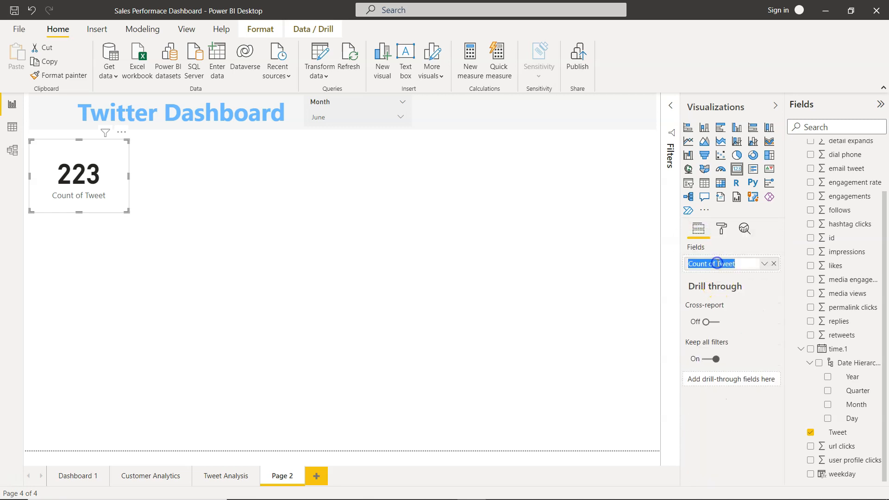
type("Tweet ")
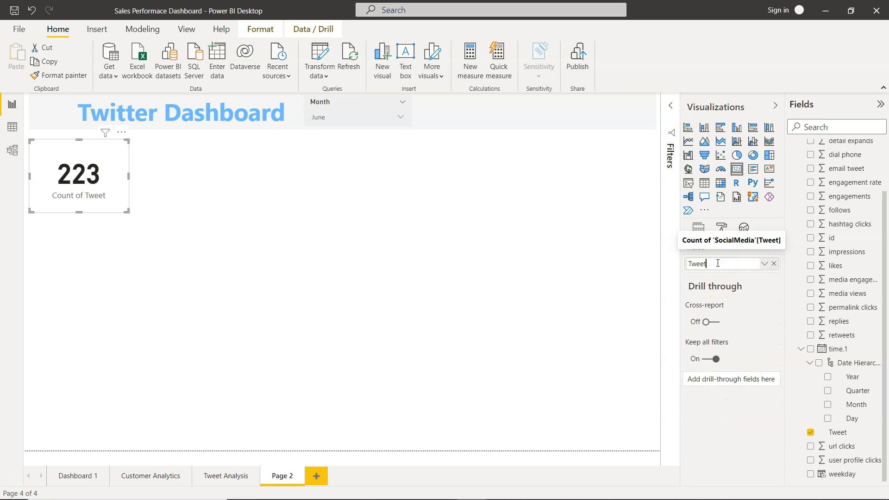
type("#")
key("Return")
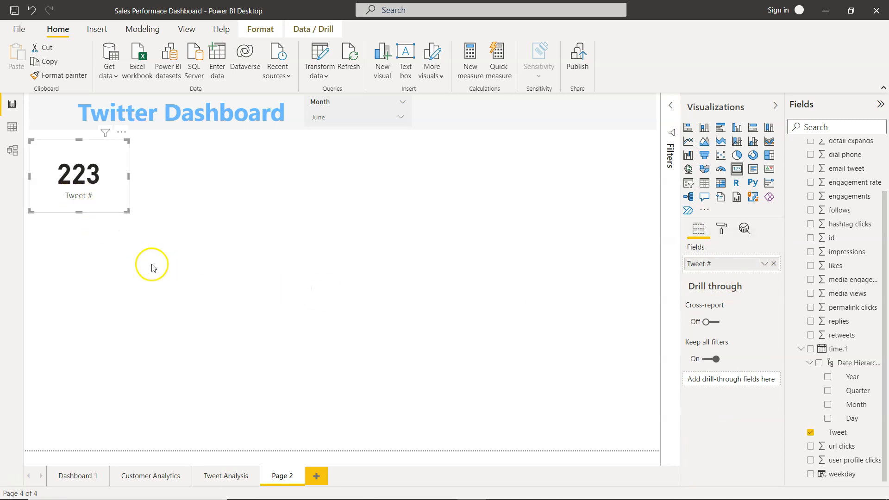
Step: Check the Tweet Analysis cards, then give the Tweet # card a light grey background with 60% transparency
left_click(229, 475)
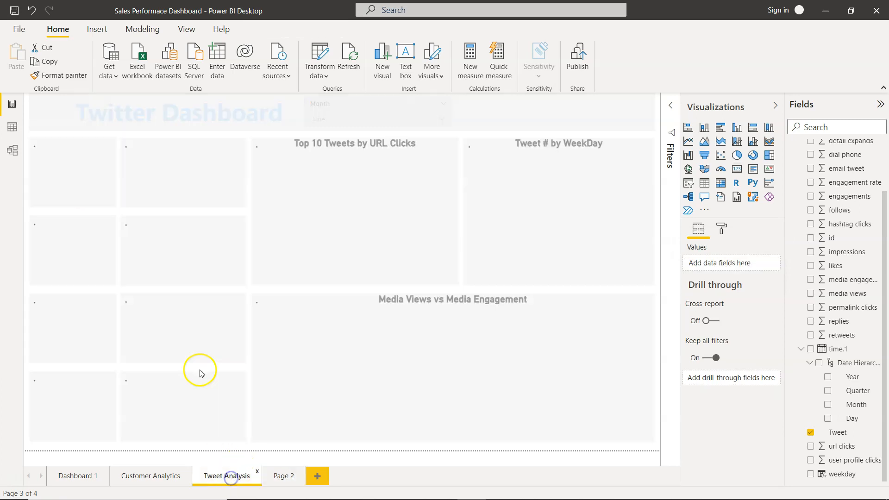
left_click(283, 476)
left_click(111, 160)
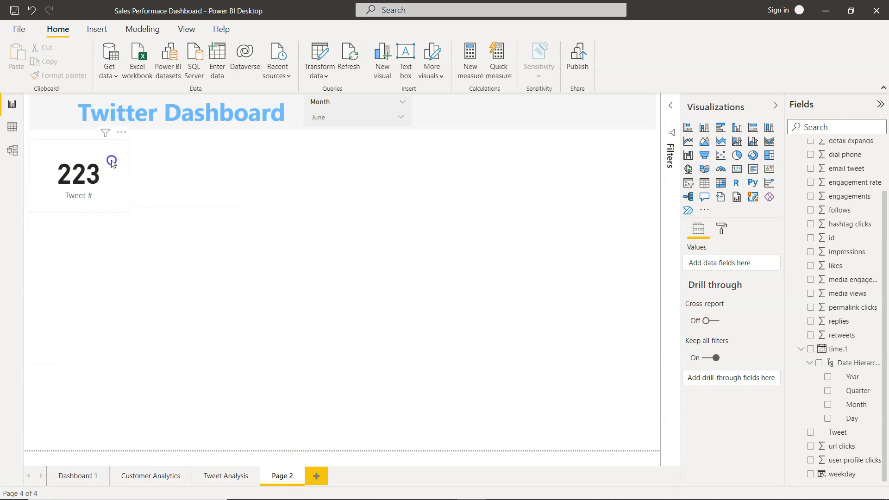
left_click(723, 232)
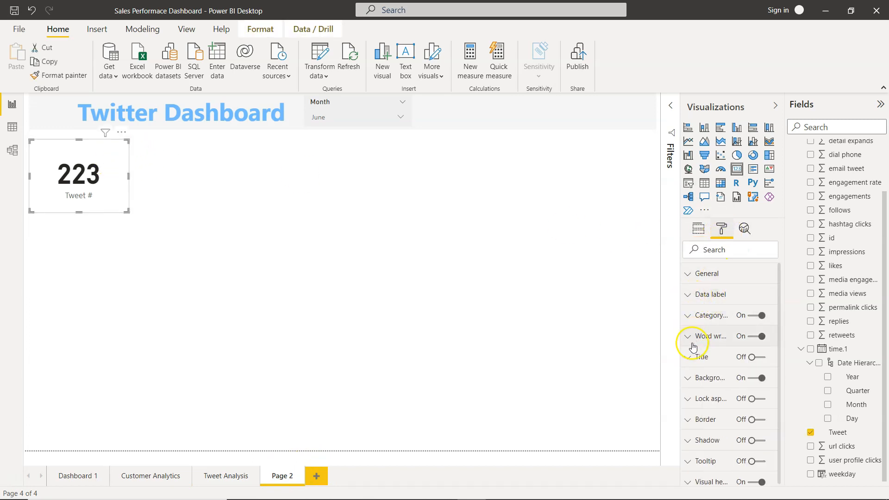
left_click(689, 377)
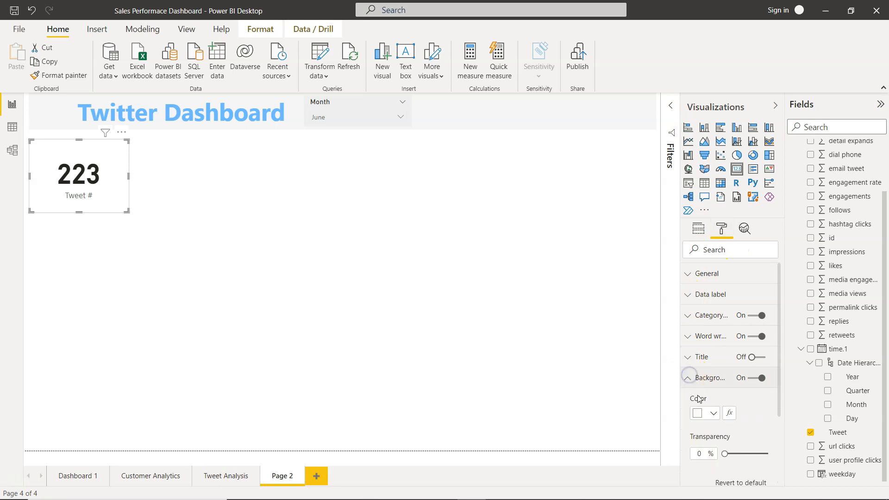
left_click(713, 415)
left_click(709, 252)
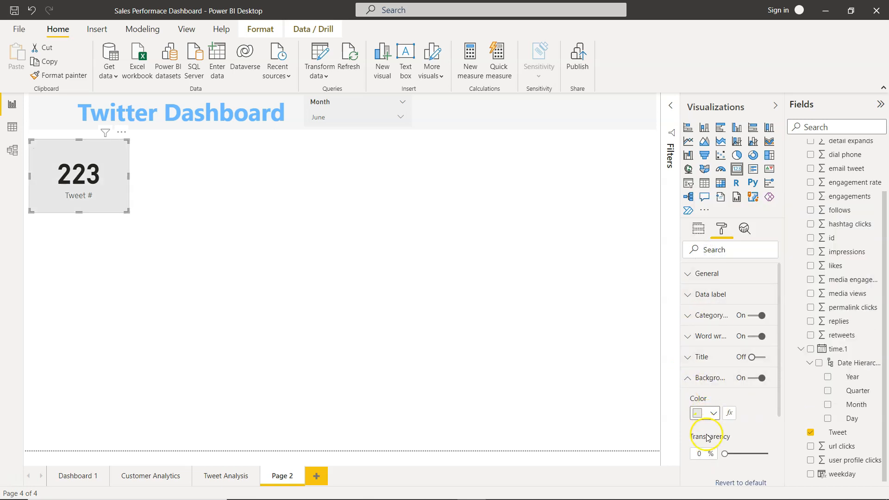
type("60")
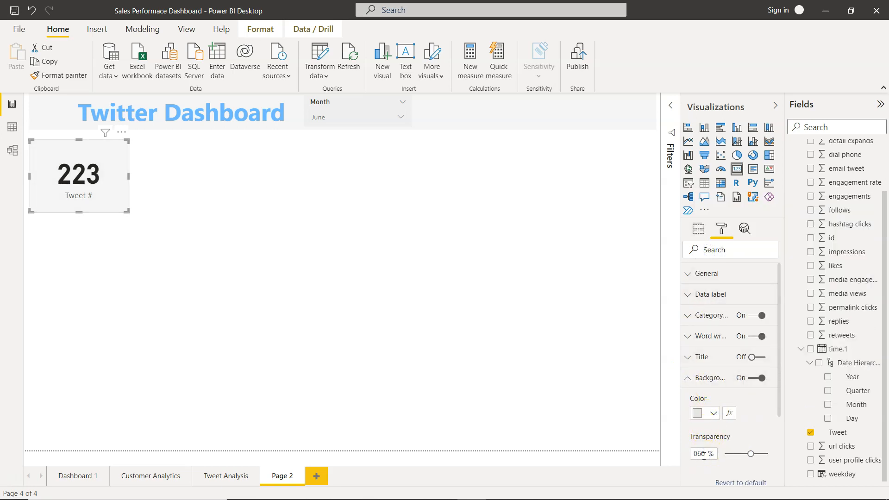
left_click(553, 427)
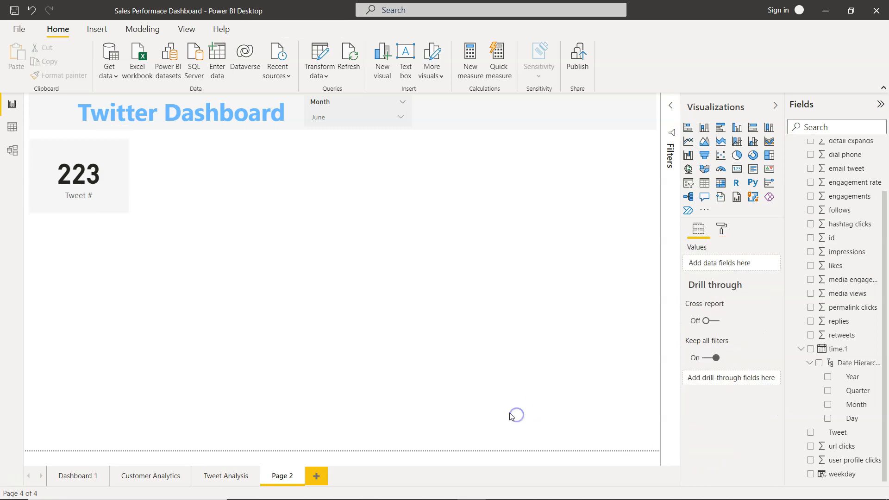
Step: Widen the Tweet # card slightly and paste three copies of it in a column beneath the original
left_click(115, 178)
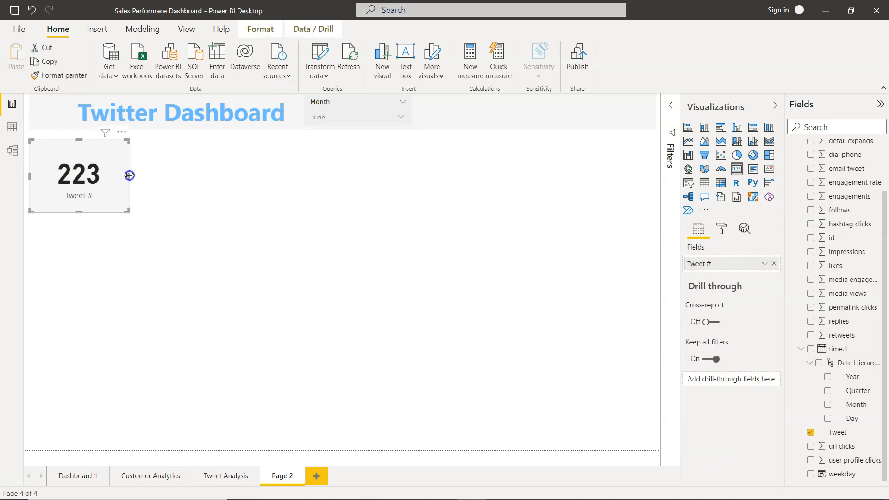
left_click_drag(129, 175, 134, 176)
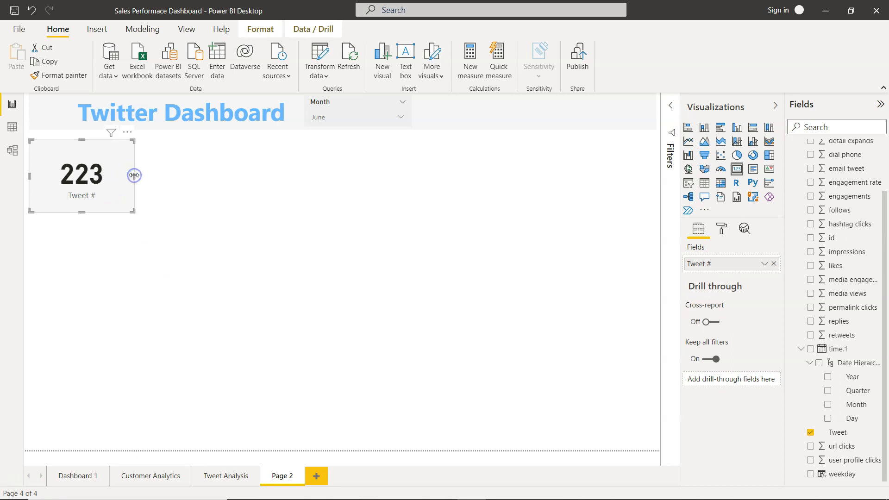
key("ctrl+v")
left_click_drag(123, 187, 114, 337)
key("ctrl+v")
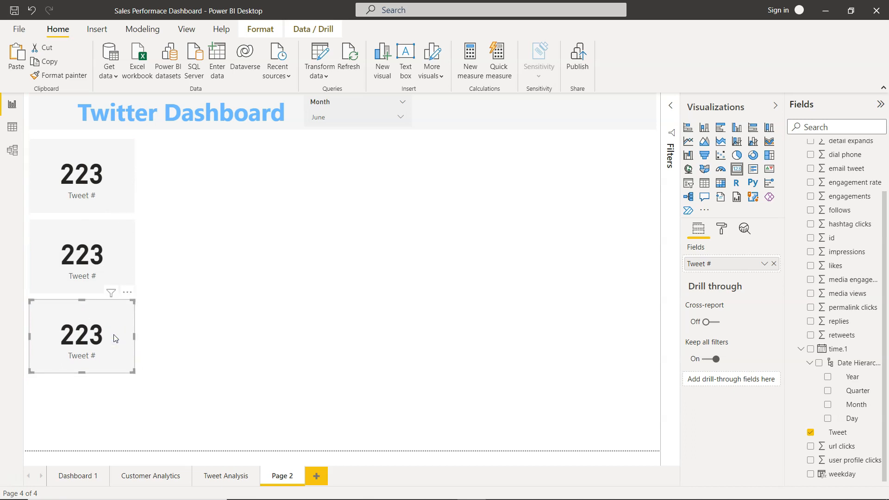
key("ctrl+v")
left_click_drag(115, 339, 111, 411)
Step: Select all four Tweet # cards and distribute them vertically
left_click(82, 203)
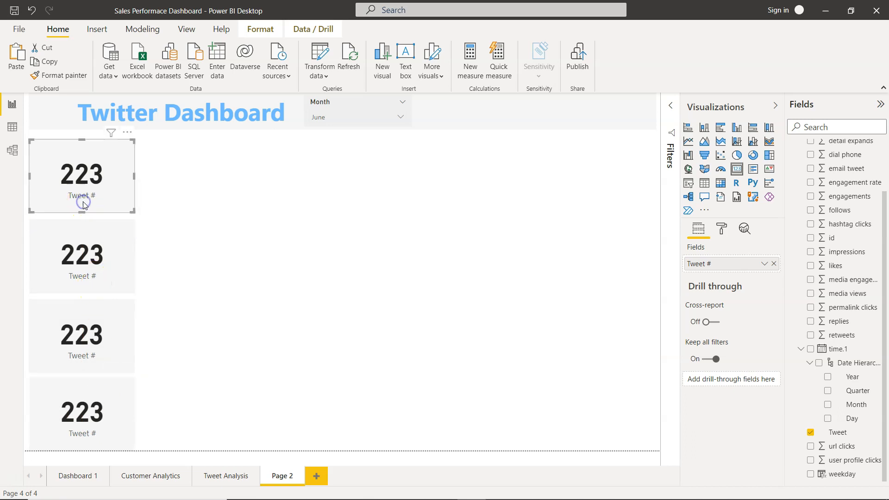
left_click(106, 265)
left_click(111, 318, "ctrl")
left_click(115, 392, "ctrl")
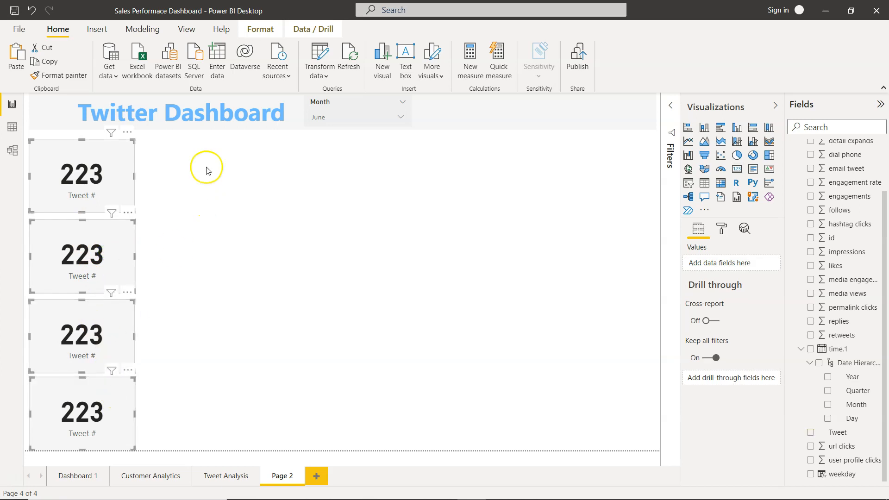
left_click(269, 30)
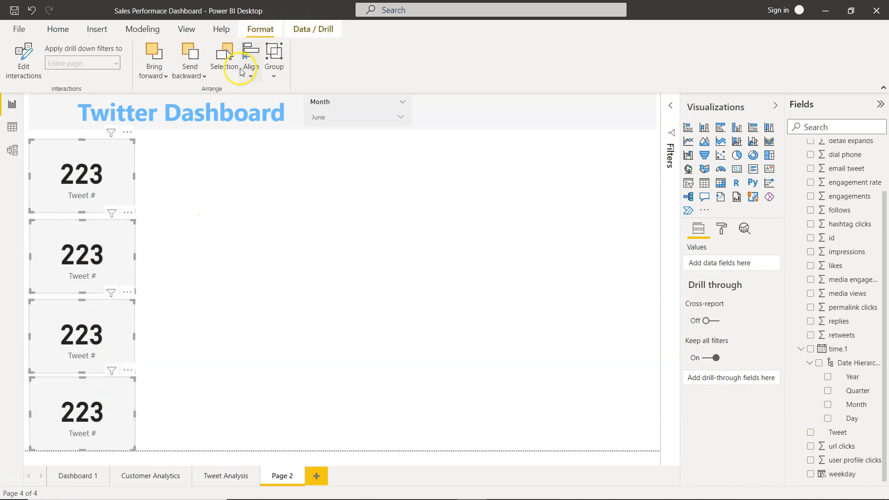
left_click(251, 59)
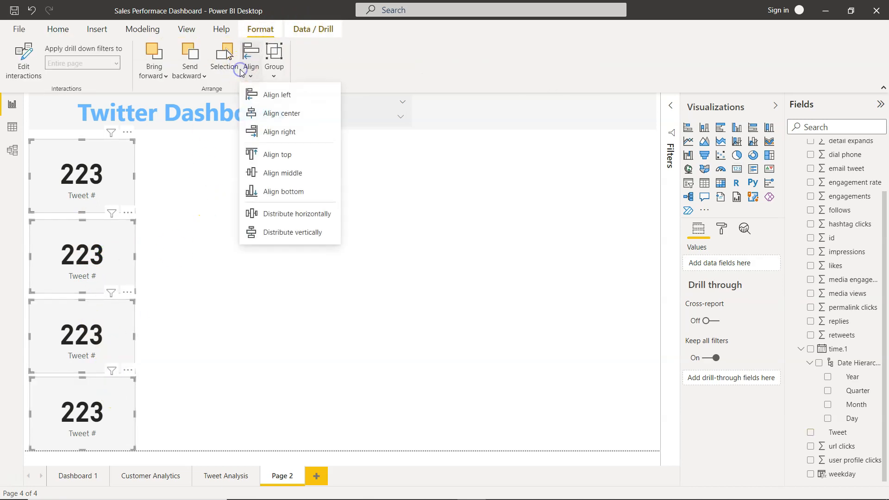
left_click(301, 232)
left_click(301, 232)
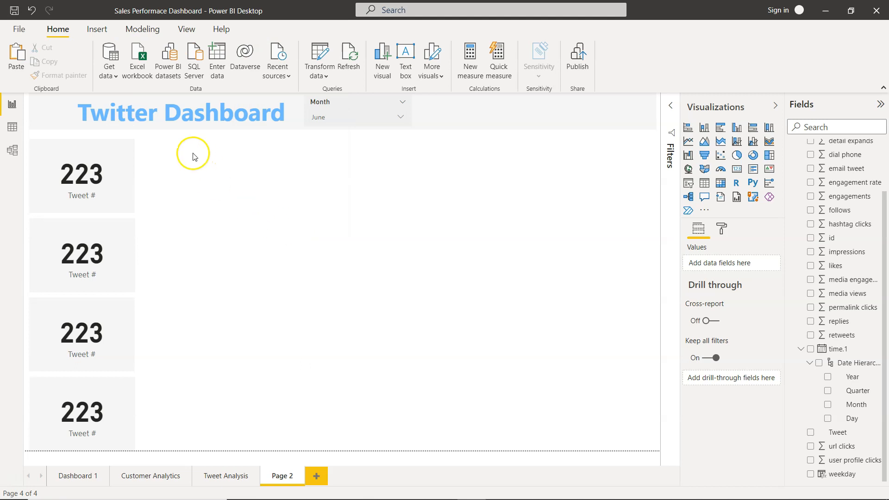
Step: Move the whole column of four cards slightly up towards the title banner, then select only the lowest card
left_click_drag(157, 139, 12, 434)
left_click(97, 424, "ctrl")
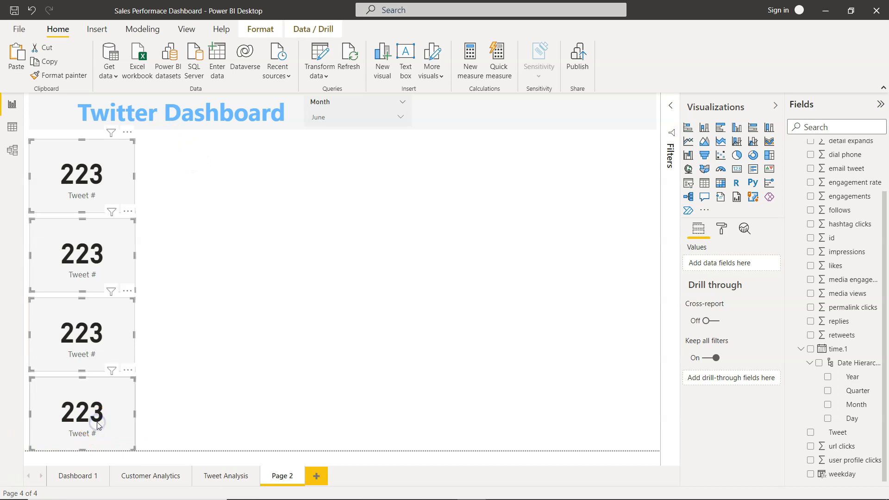
left_click(97, 421)
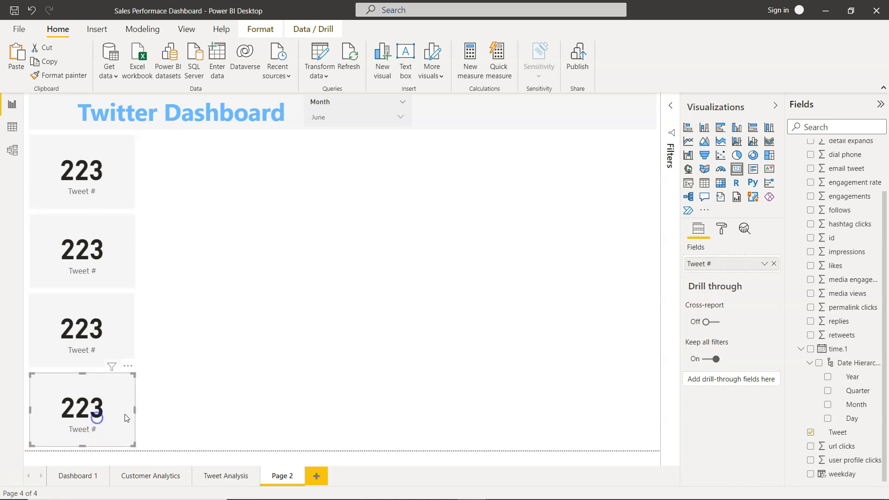
Step: Replace the field of the second Tweet # card on Page 2 with impressions, aggregated as an average
left_click(221, 394)
left_click(259, 294)
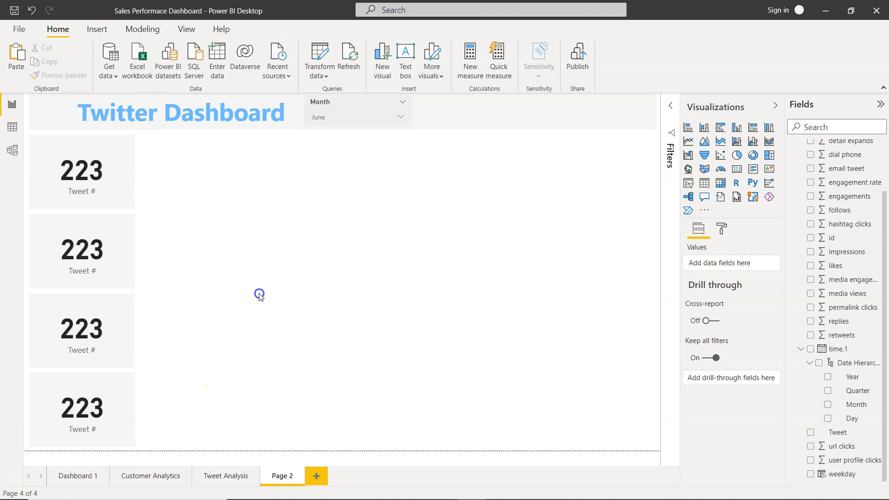
left_click(110, 265)
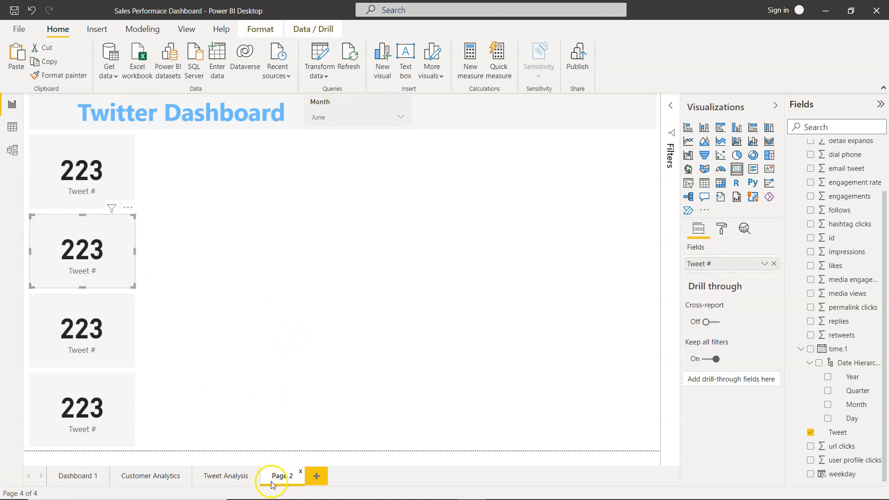
left_click(228, 474)
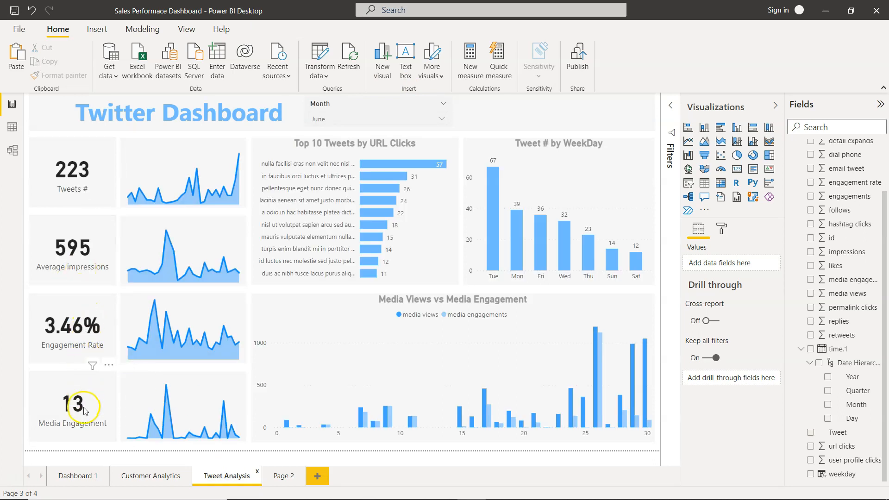
left_click(282, 478)
left_click(121, 262)
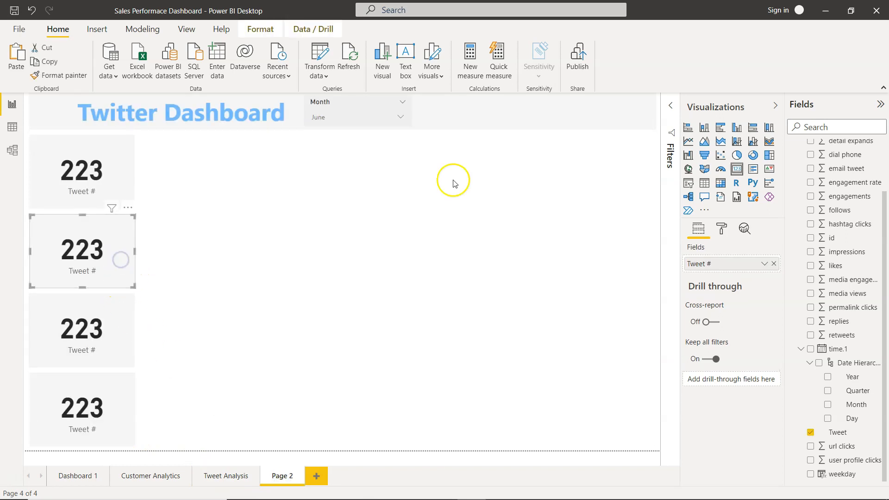
left_click(773, 264)
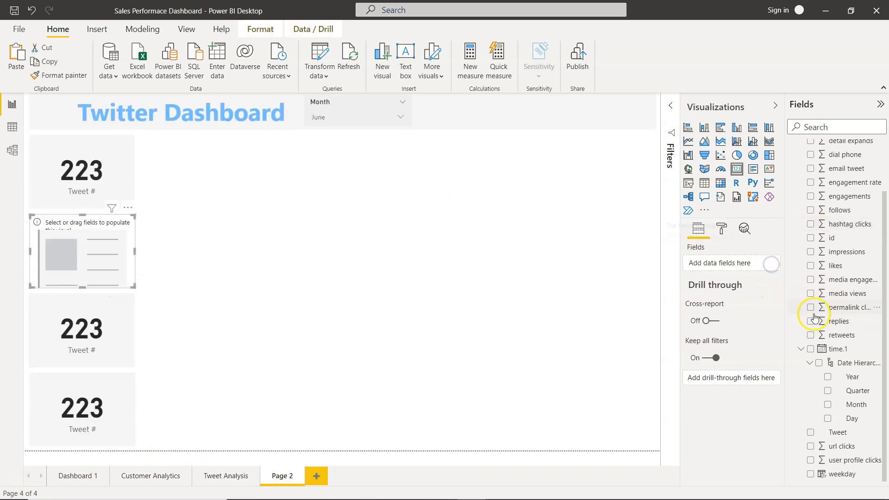
left_click(810, 252)
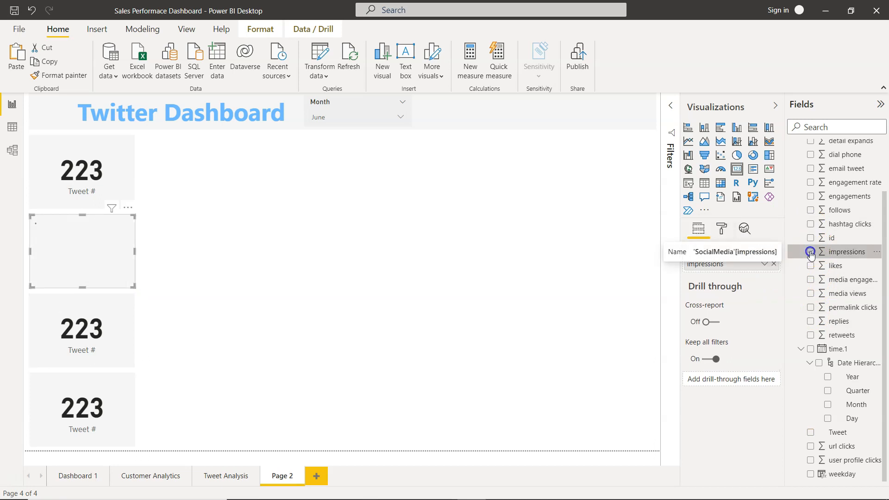
left_click(762, 265)
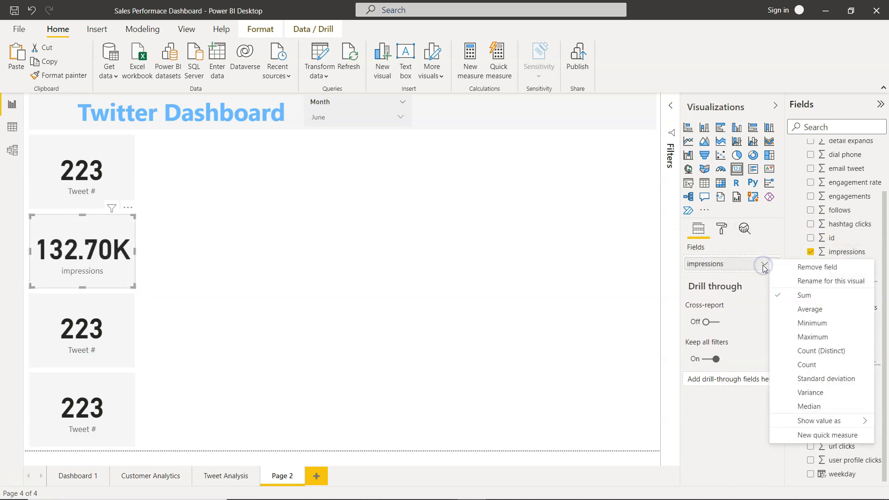
left_click(805, 309)
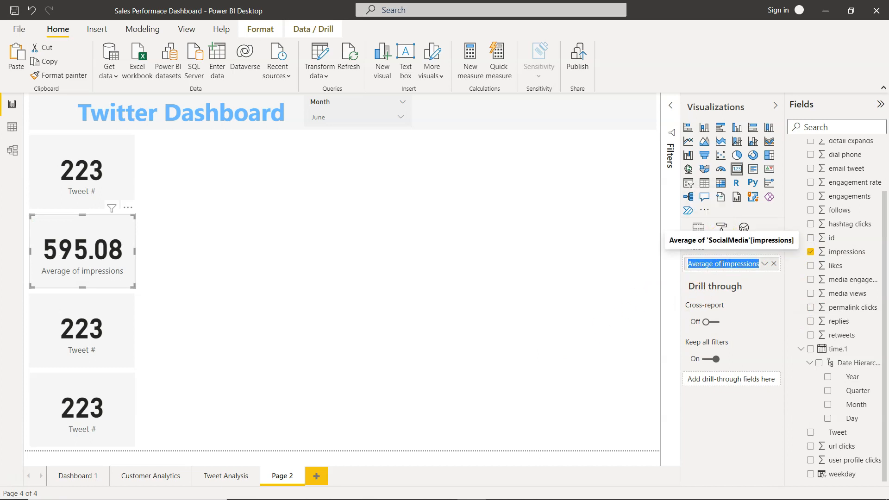
Step: Rename the average impressions field in the second card to "Average Impressions"
right_click(721, 264)
double_click(722, 267)
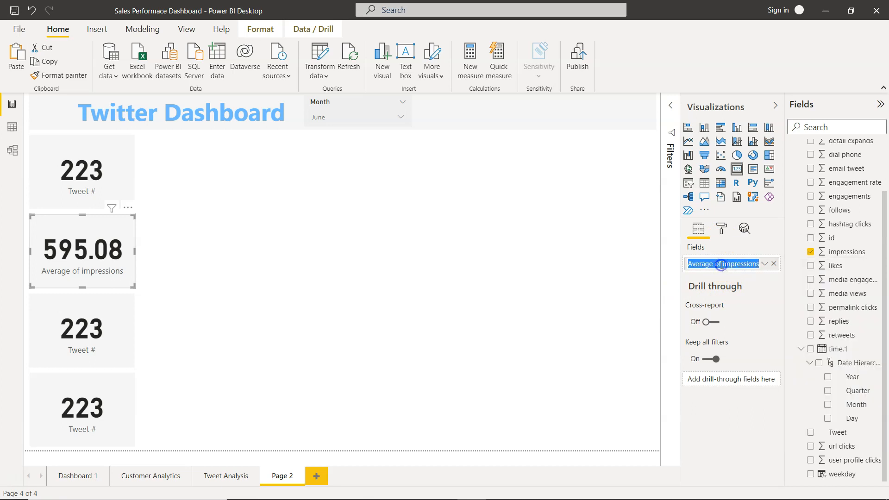
left_click(723, 265)
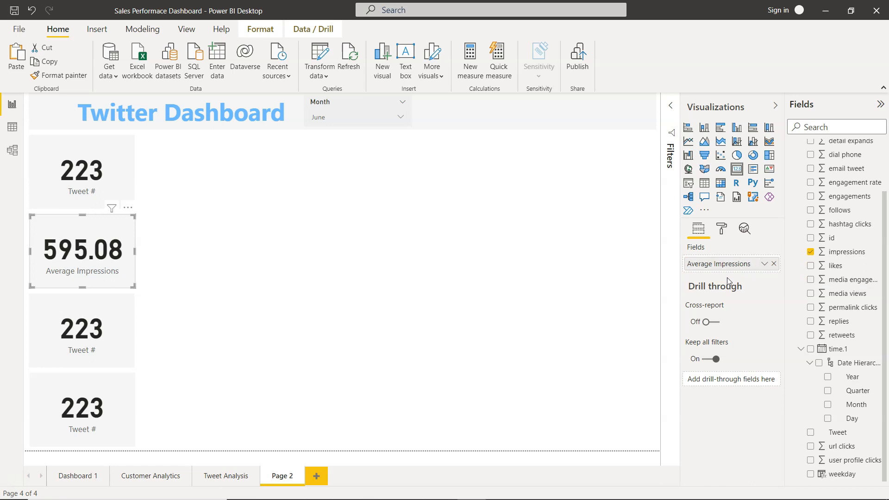
Step: Set the data label of the Average Impressions card to 0 decimal places
left_click(725, 233)
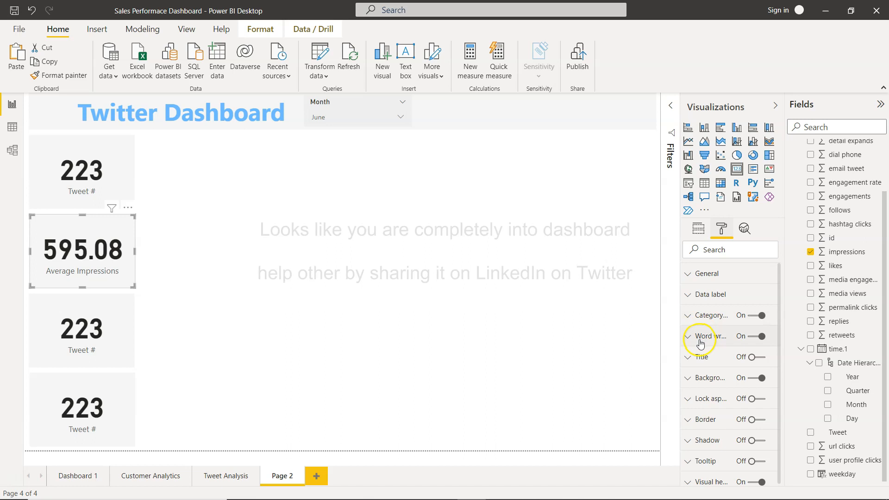
left_click(692, 295)
scroll(714, 412, "down", 1)
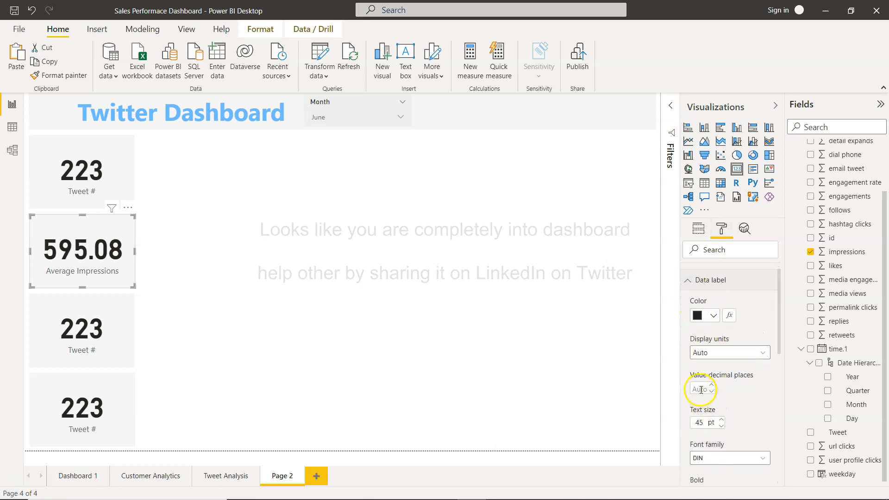
type("0")
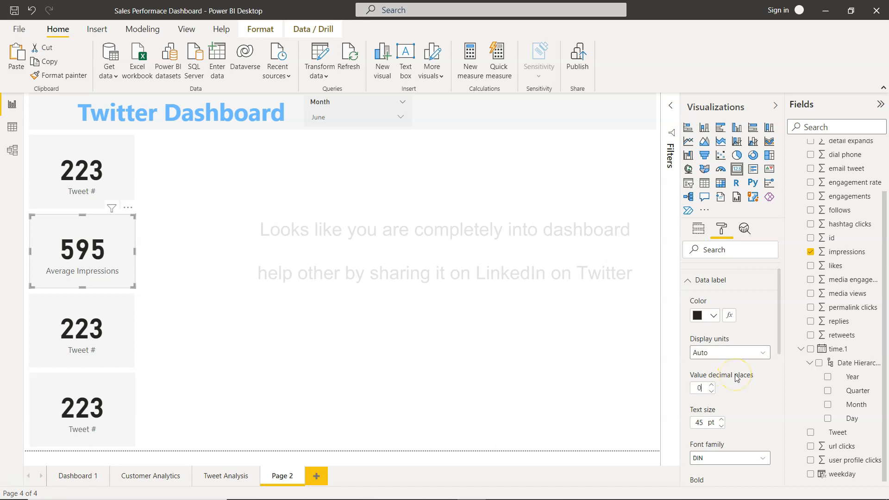
Step: Replace the third card's Tweet # field with engagement rate, aggregated as an average
left_click(100, 330)
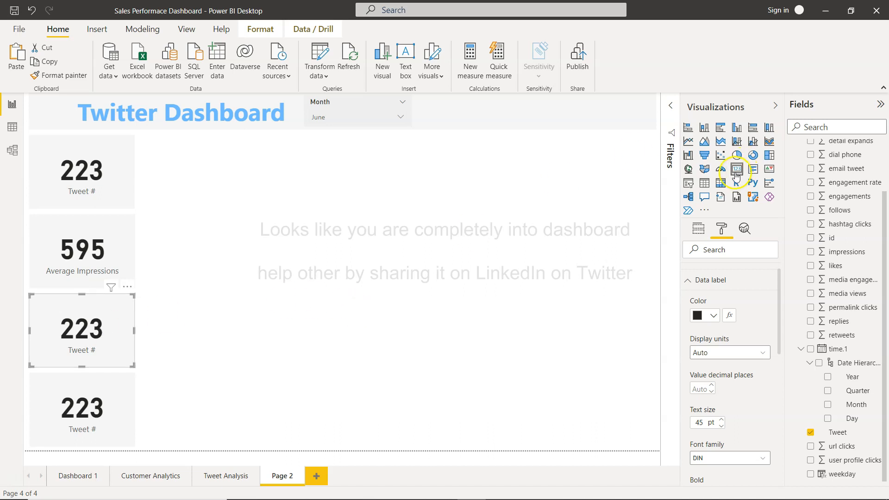
left_click(700, 227)
left_click(772, 264)
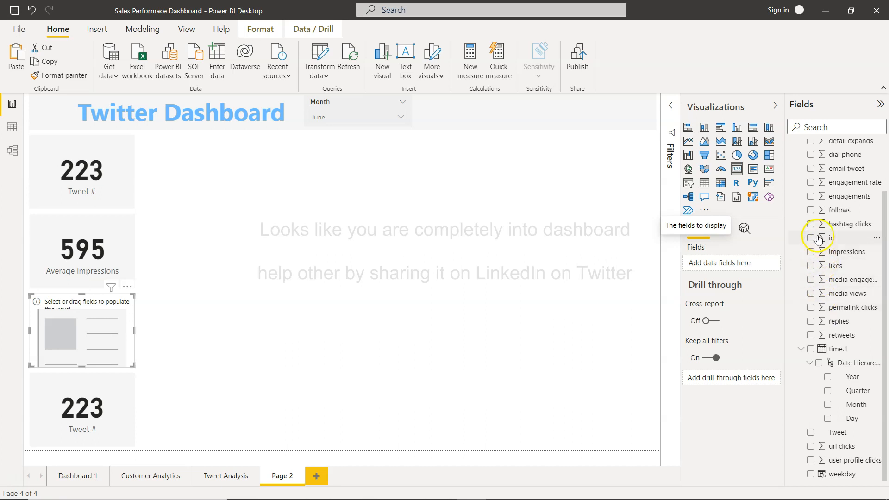
left_click(811, 183)
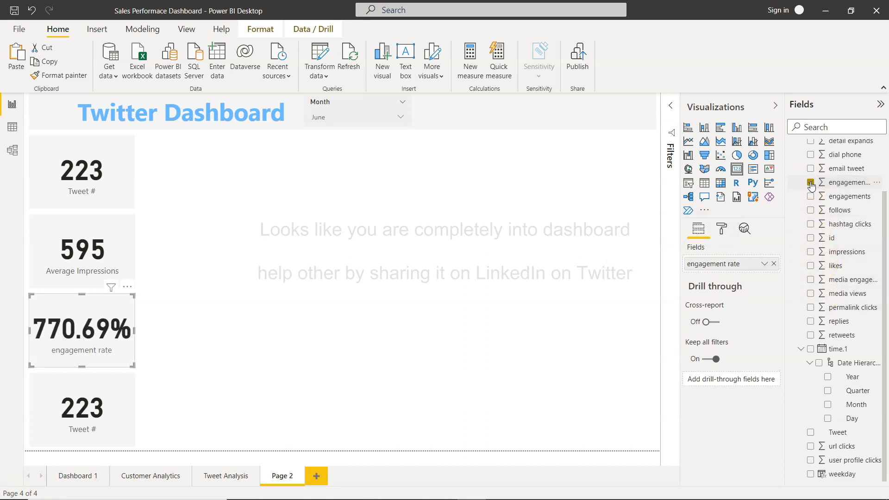
left_click(770, 260)
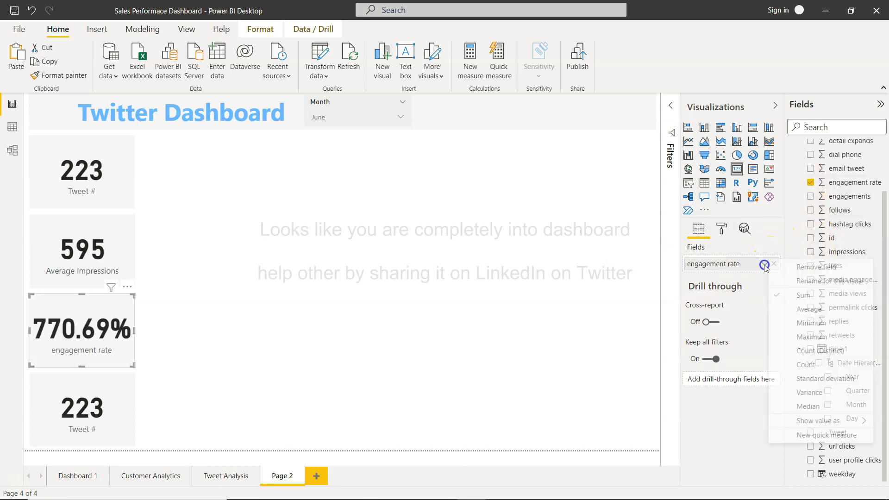
left_click(808, 316)
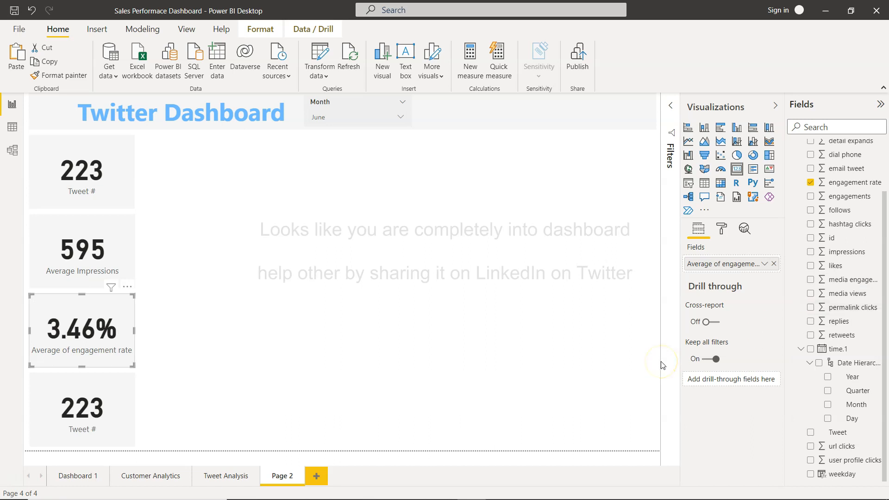
Step: Rename the third card's field to "Average Engagement Rate"
double_click(733, 265)
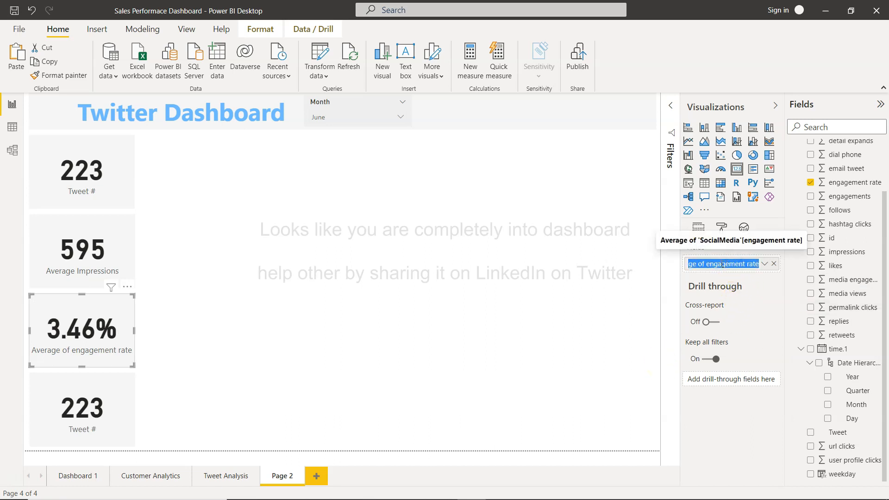
left_click(721, 263)
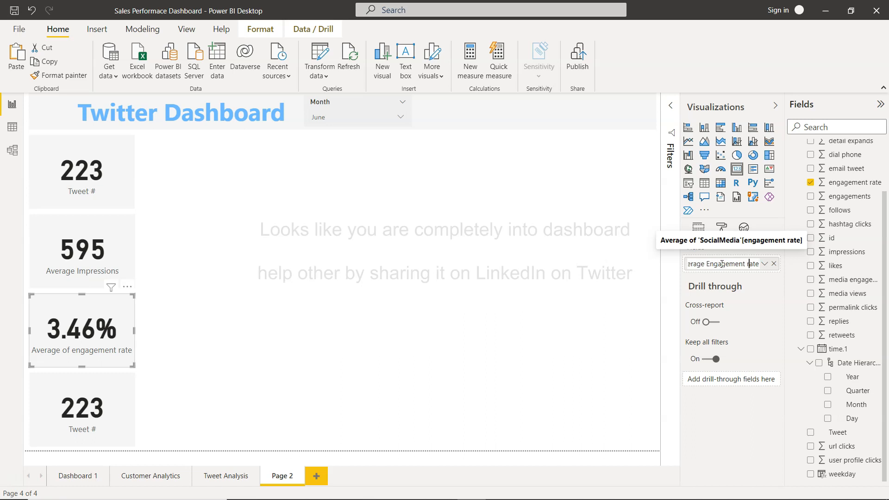
key("Return")
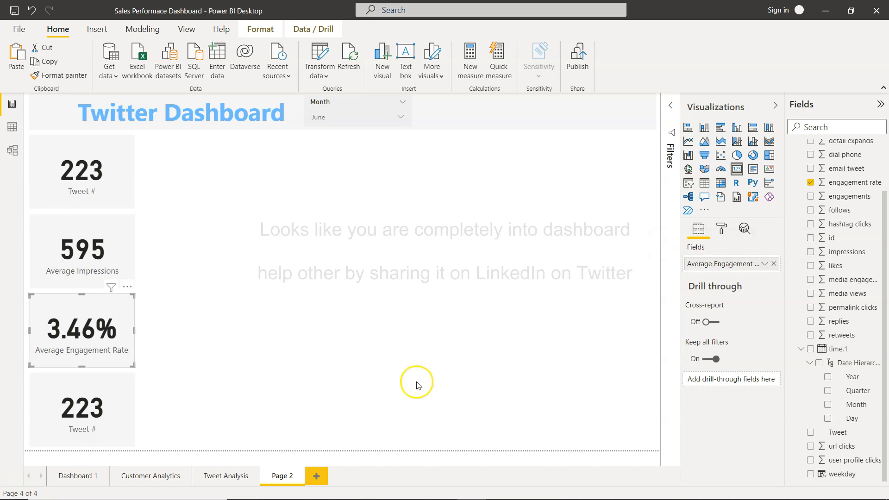
Step: Check the Tweet Analysis page and replace the lowest Page 2 card's Tweet # field with media engagements
left_click(227, 477)
left_click(289, 476)
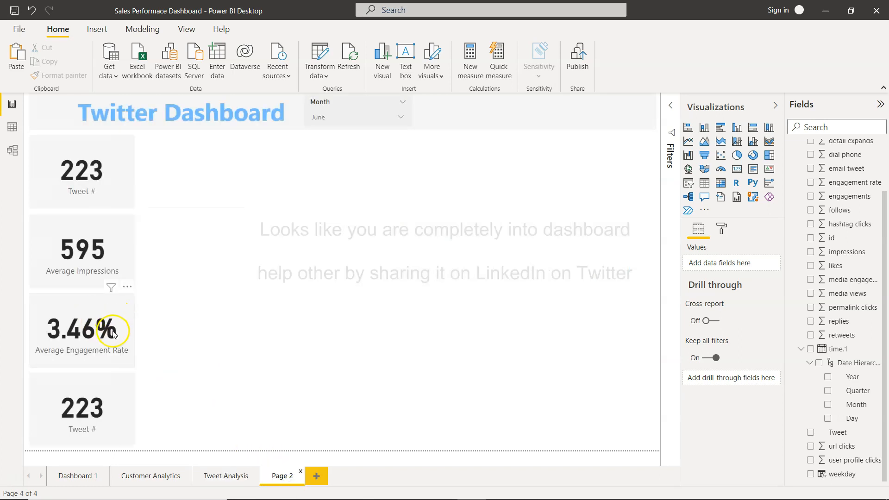
left_click(120, 404)
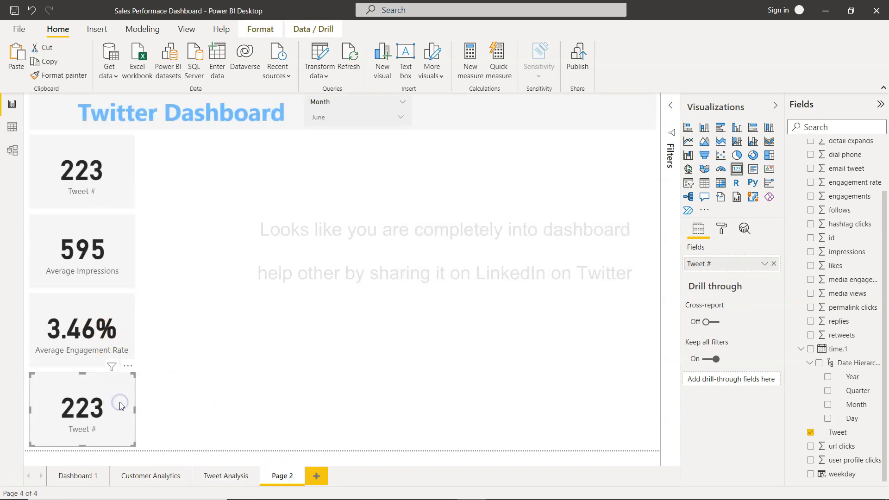
left_click(772, 263)
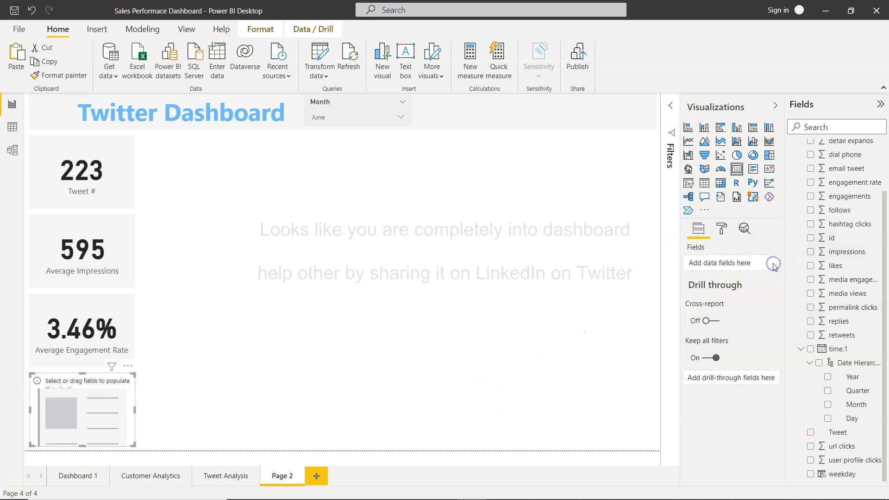
scroll(826, 283, "up", 1)
scroll(827, 284, "up", 2)
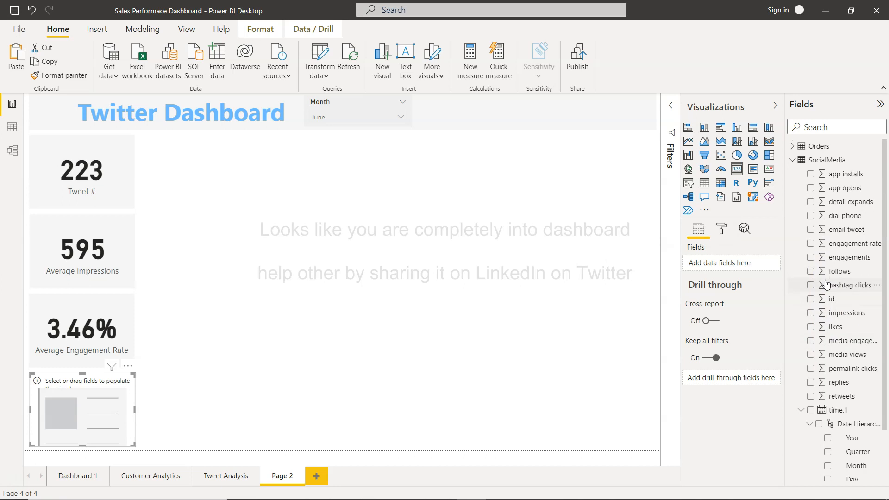
scroll(826, 283, "down", 3)
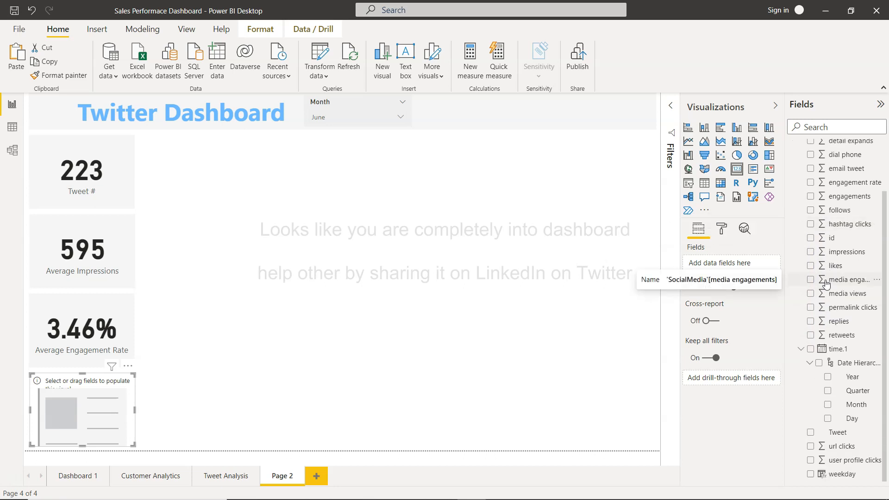
left_click(810, 279)
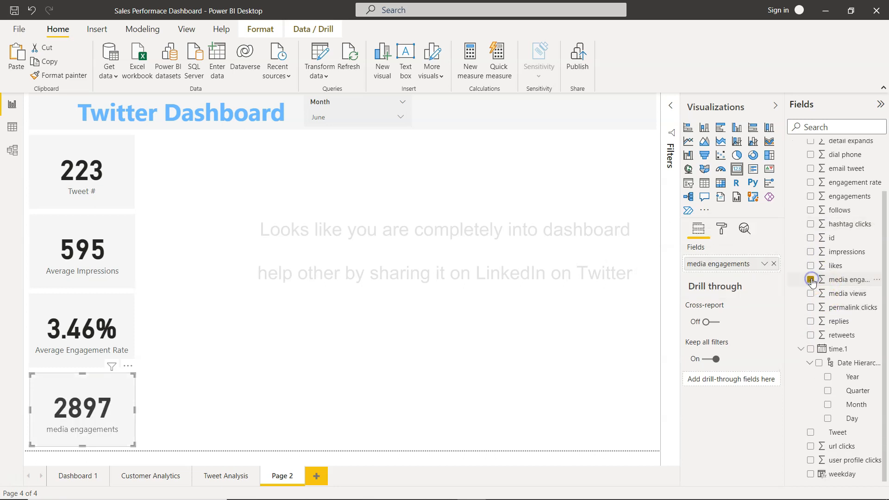
Step: Rename the lowest card's field to "Media Engagements" with both words capitalised
double_click(747, 268)
key("ctrl+Left")
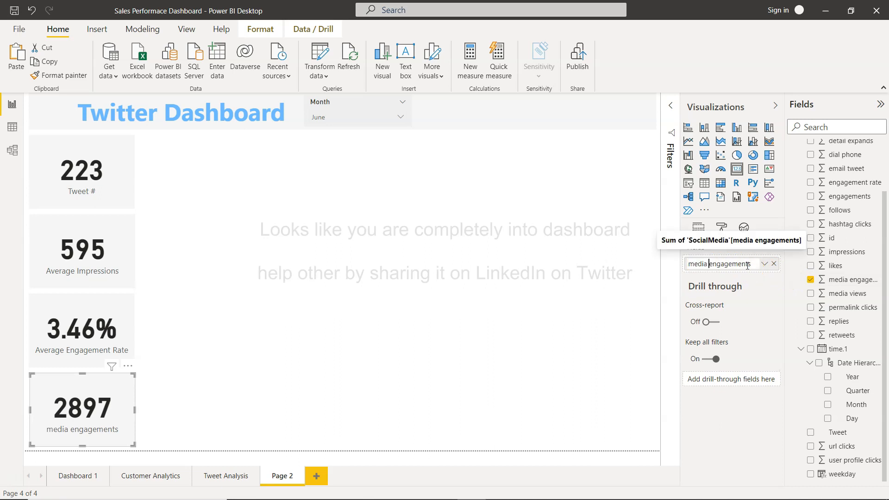
type("M")
key("Return")
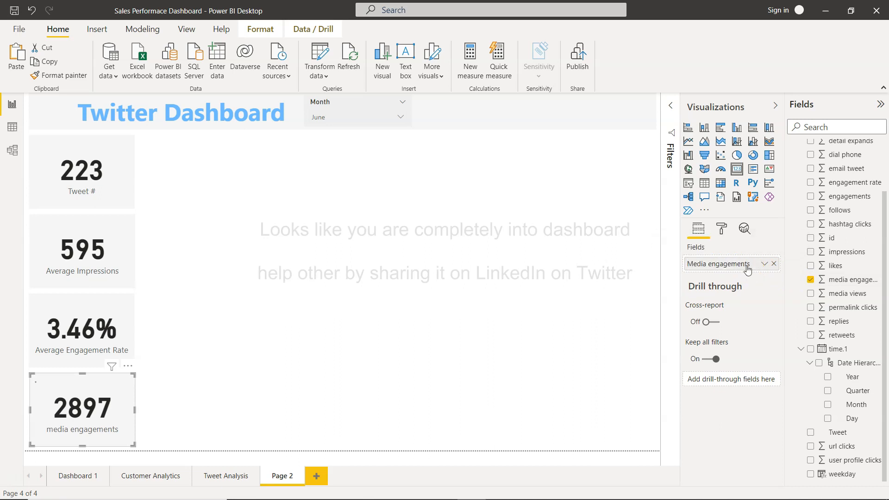
double_click(712, 265)
left_click(712, 265)
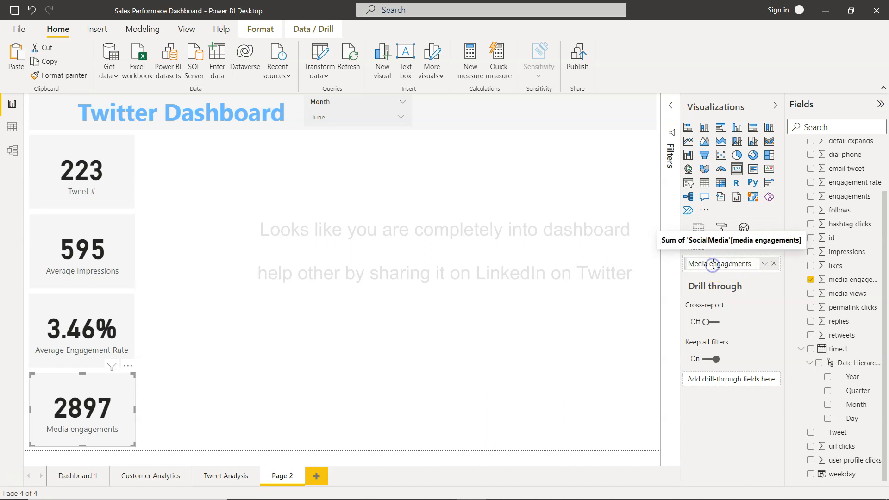
Step: Change the aggregation of the Media Engagements card from sum to average
left_click(765, 264)
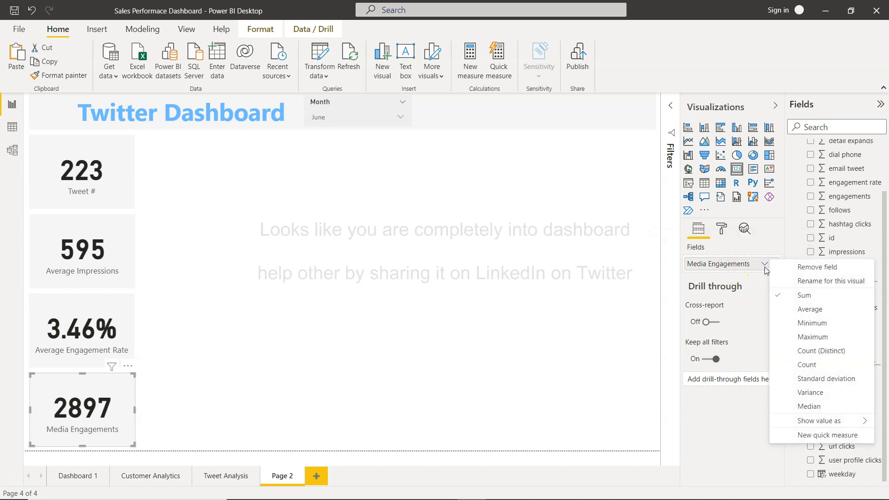
left_click(809, 309)
left_click(594, 362)
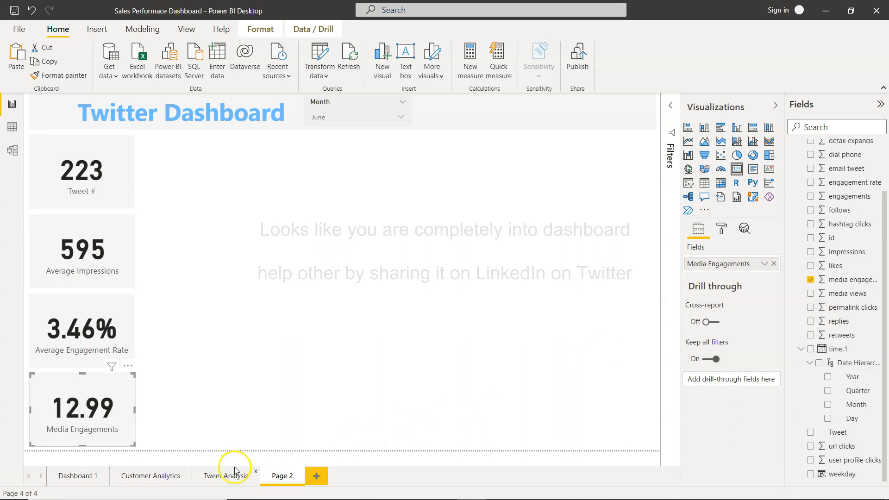
Step: Check the number format of the Media Engagement card on Tweet Analysis and select the Media Engagements card on Page 2
left_click(232, 481)
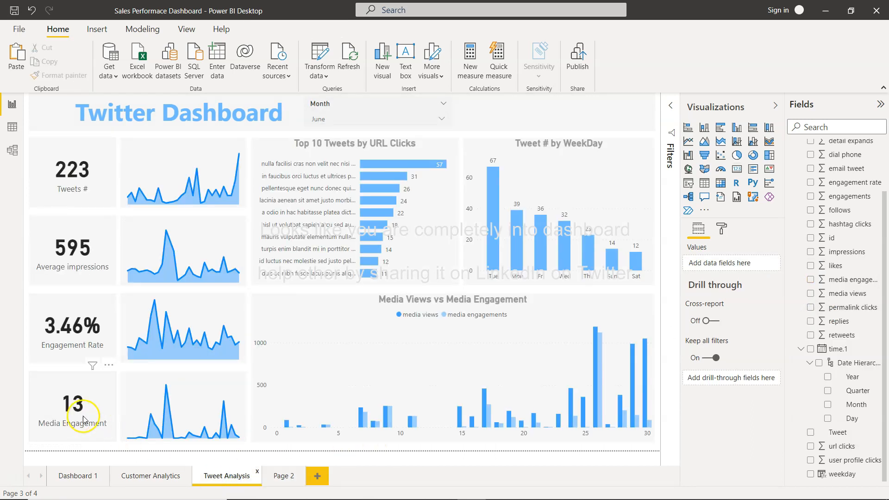
left_click(282, 476)
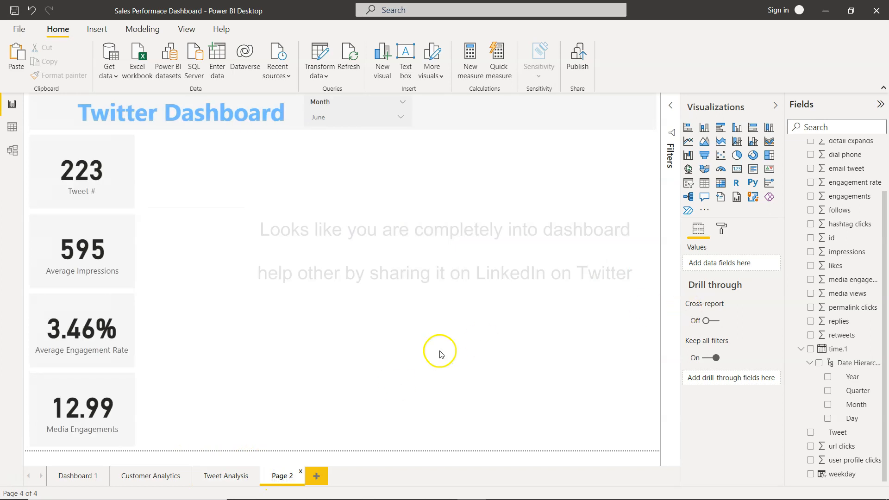
left_click(131, 390)
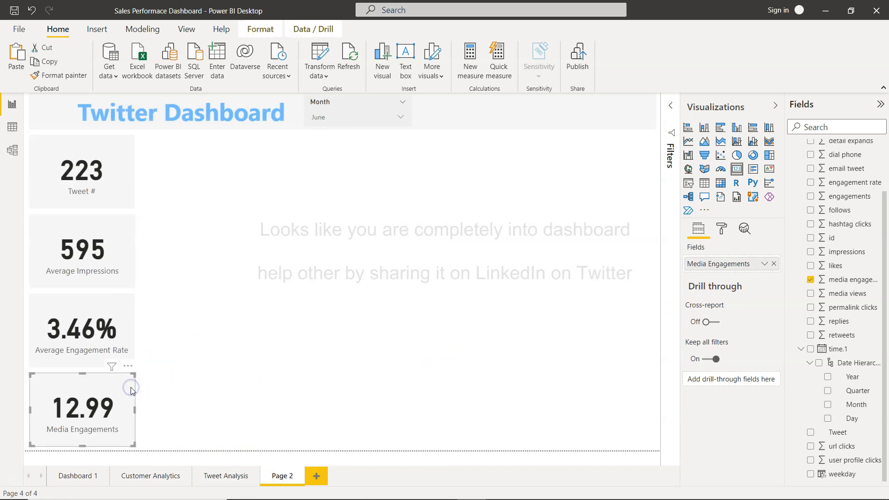
Step: Set the Media Engagements card's value decimal places to 0
left_click(718, 237)
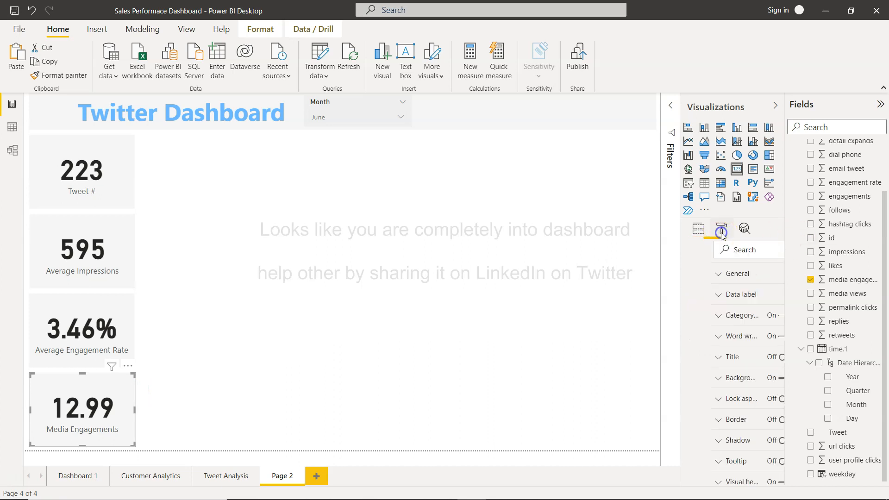
left_click(691, 296)
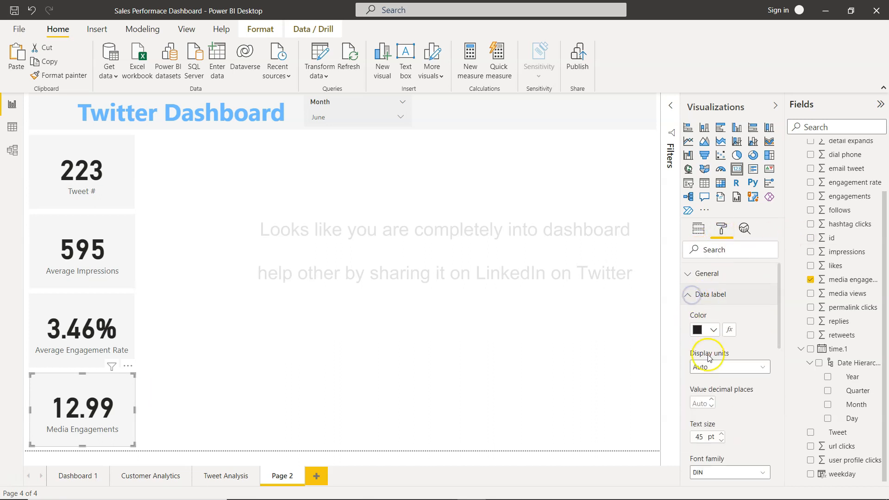
type("0")
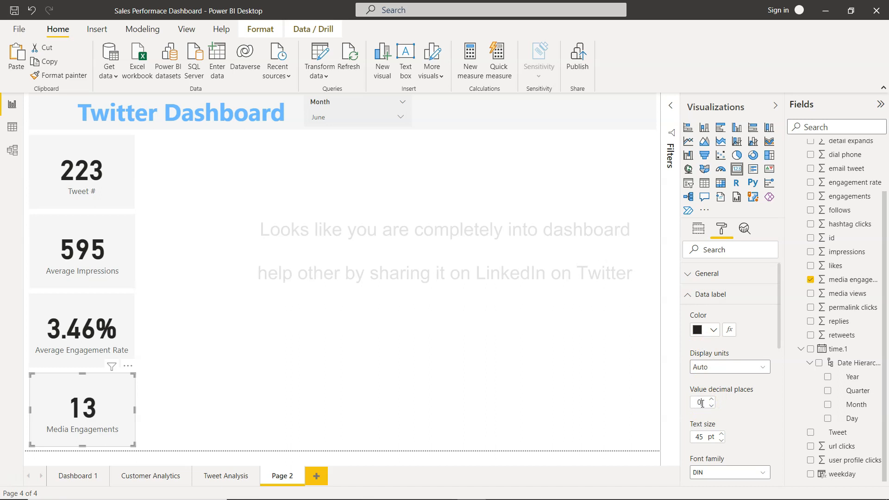
left_click(595, 387)
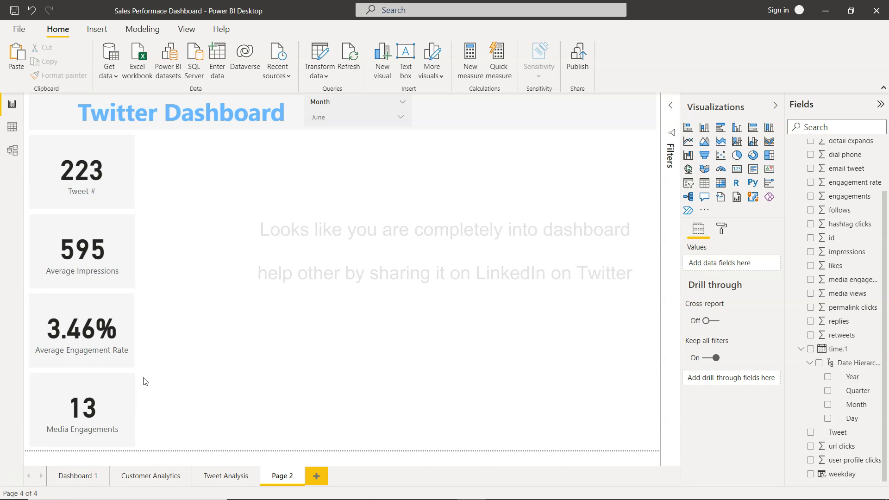
Step: Check the Tweet Analysis layout, add an area chart to Page 2 beside the Tweet # card and narrow it to a small chart
left_click(211, 473)
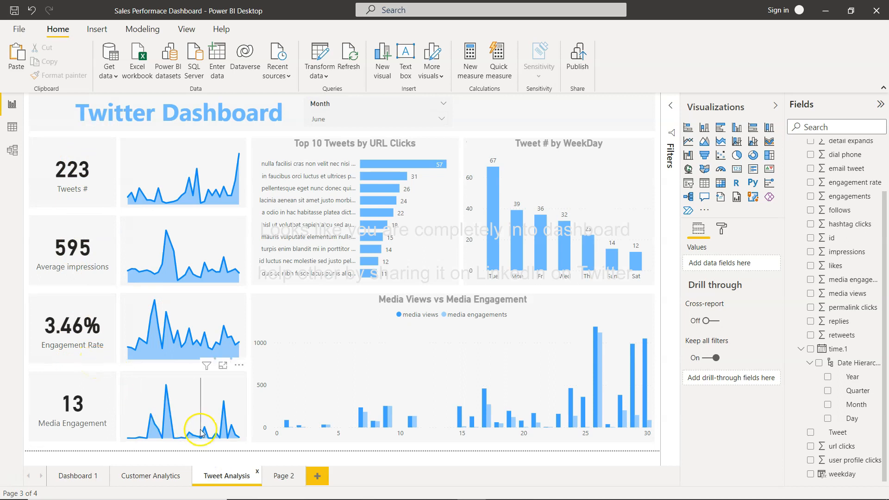
left_click(277, 479)
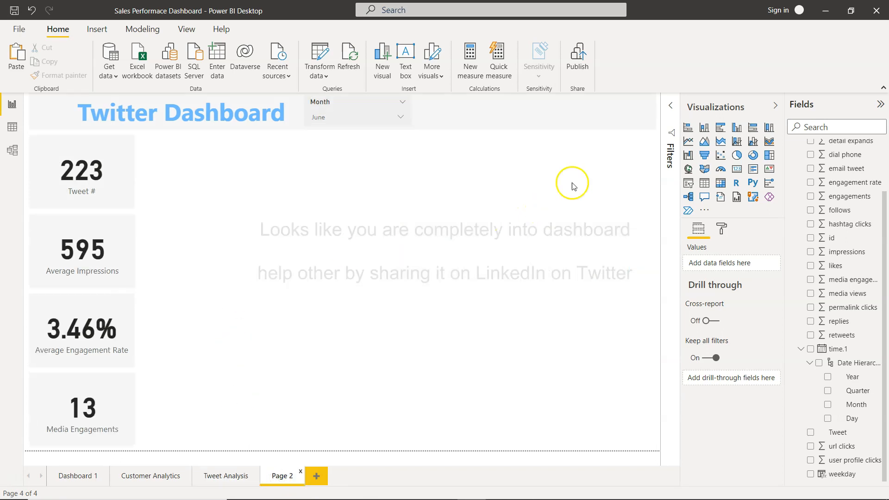
left_click(704, 141)
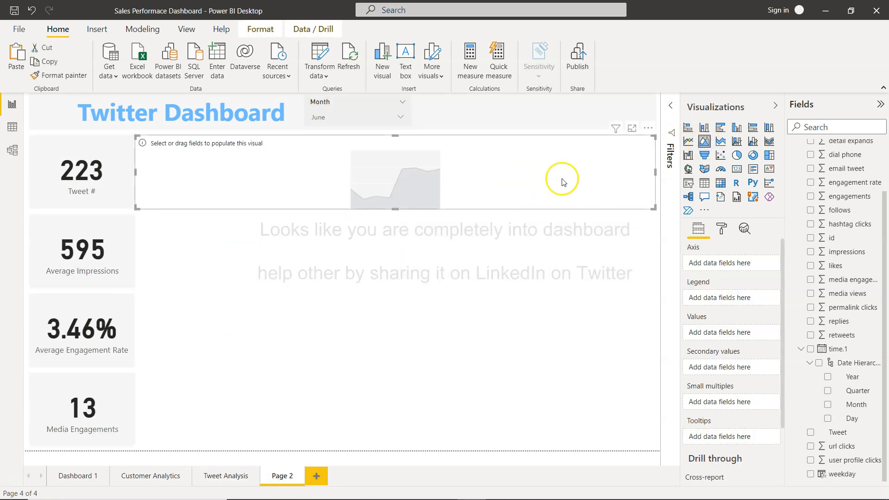
left_click_drag(656, 173, 266, 195)
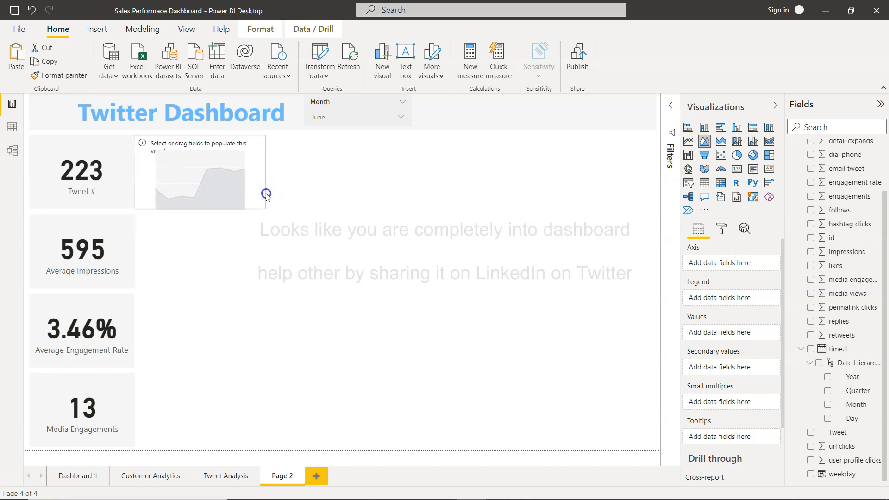
Step: Place time.1 on the area chart's axis as the plain date field instead of the date hierarchy
left_click(820, 364)
left_click(814, 354)
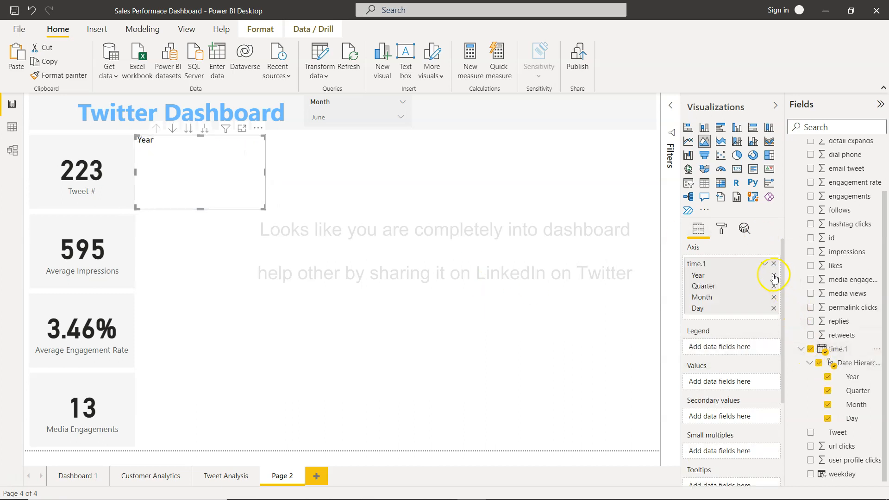
left_click(773, 276)
left_click(773, 276)
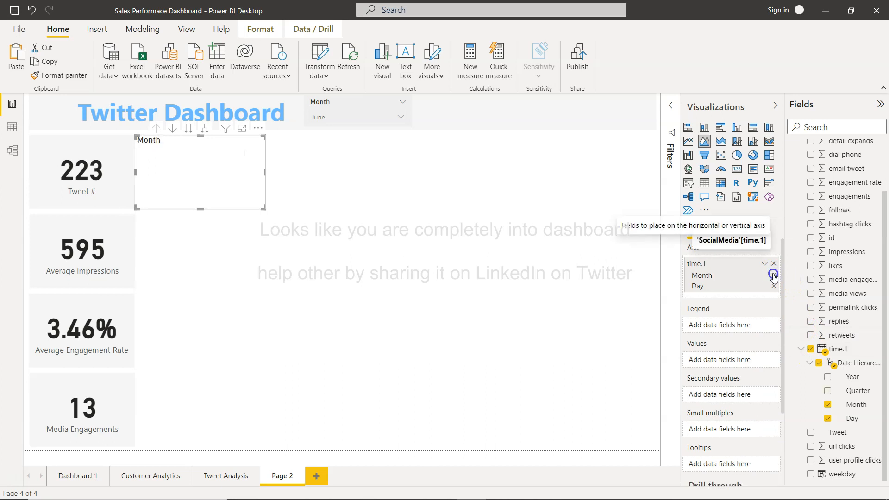
left_click(774, 276)
left_click(774, 276)
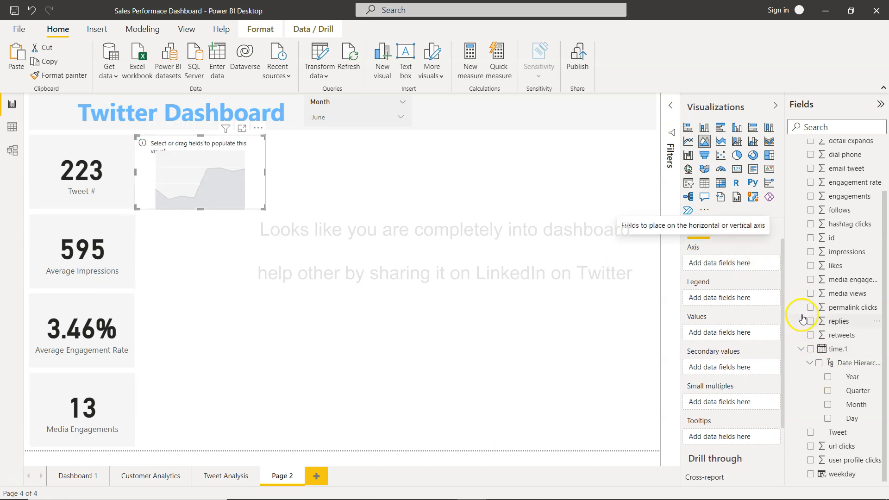
key("ctrl+z")
left_click(764, 264)
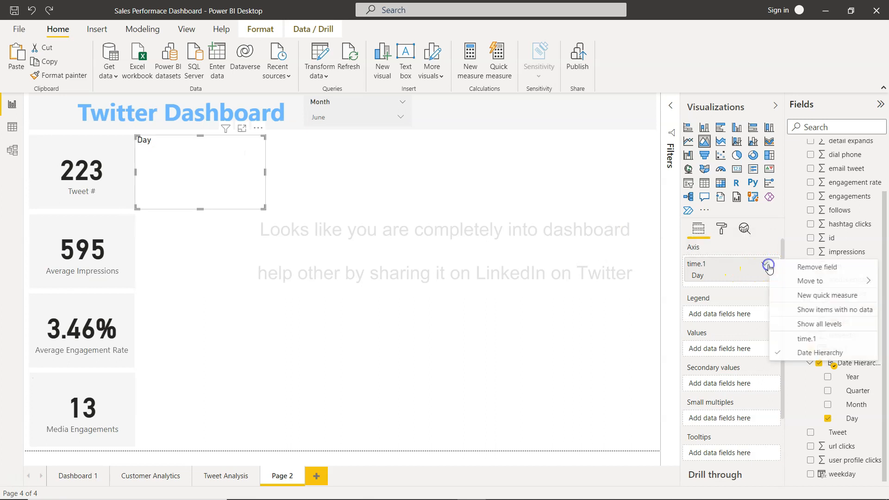
left_click(807, 338)
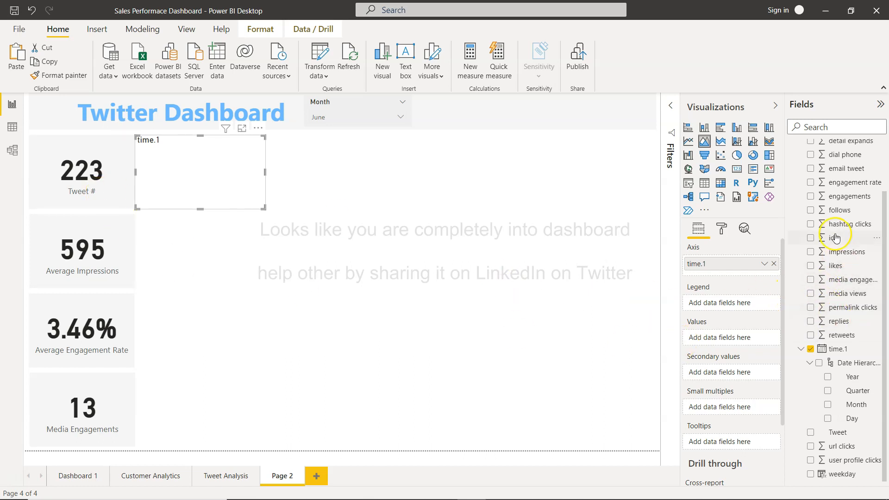
Step: Add the Tweet field to the area chart's values as a count
scroll(834, 237, "up", 2)
scroll(834, 237, "down", 3)
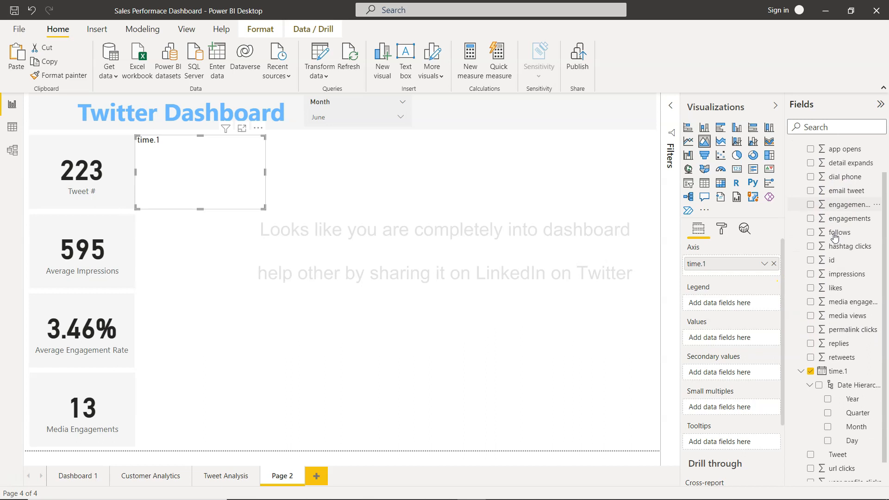
mouse_move(838, 431)
left_mouse_down()
mouse_move(769, 394)
mouse_move(731, 341)
left_mouse_up()
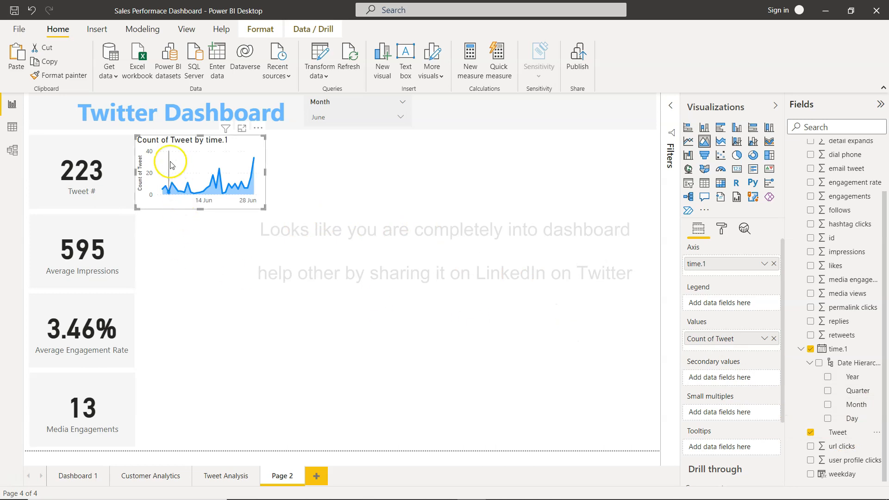
Step: Check the sparkline style on Tweet Analysis and turn off the X axis and Y axis of the Page 2 area chart
left_click(226, 475)
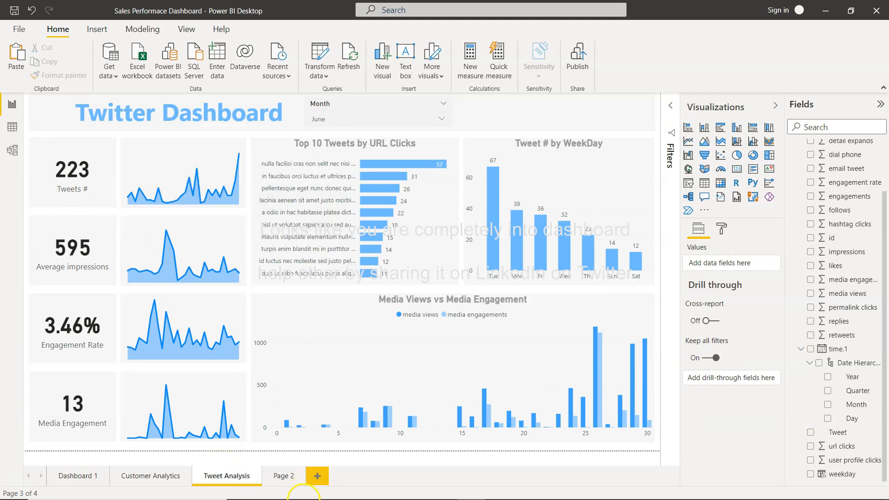
left_click(282, 473)
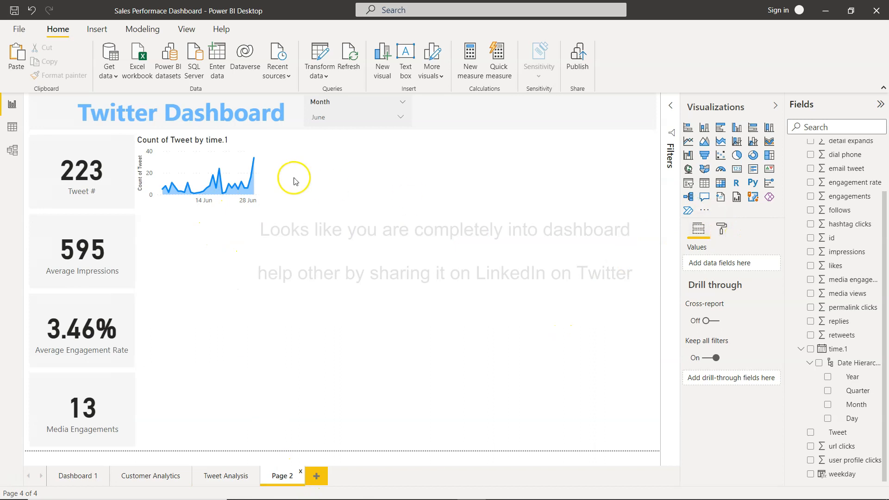
left_click(241, 145)
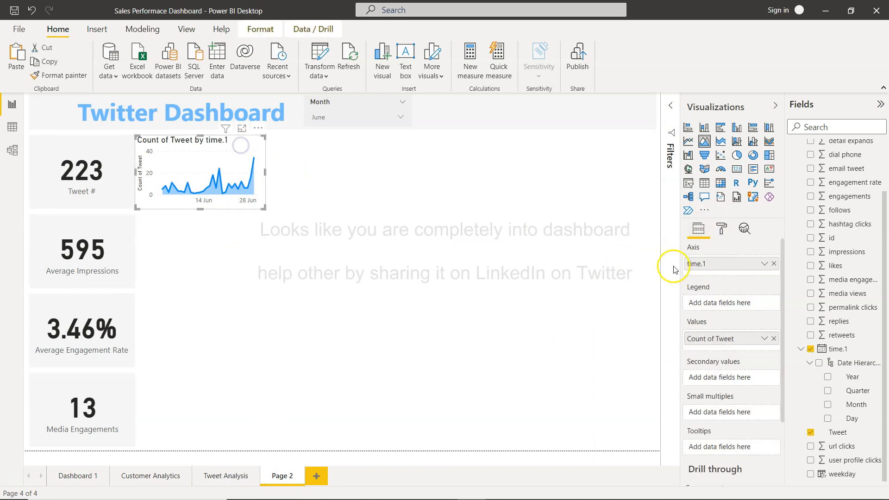
left_click(722, 231)
left_click(755, 298)
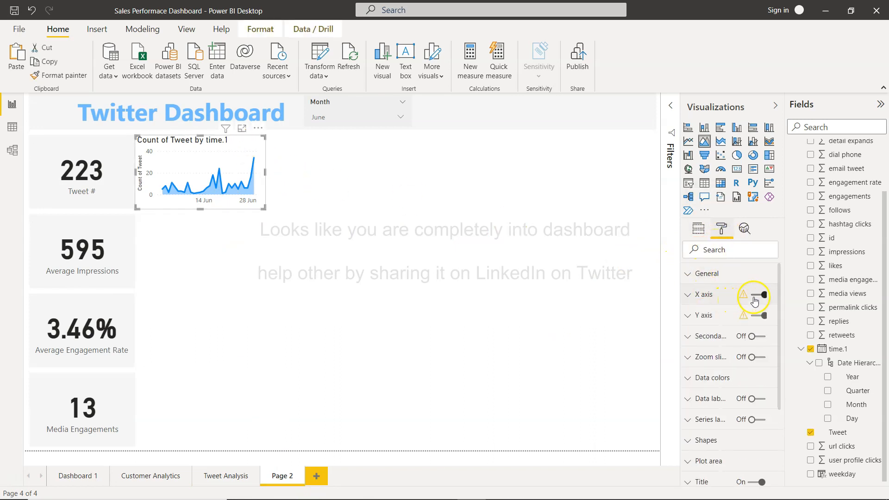
left_click(758, 316)
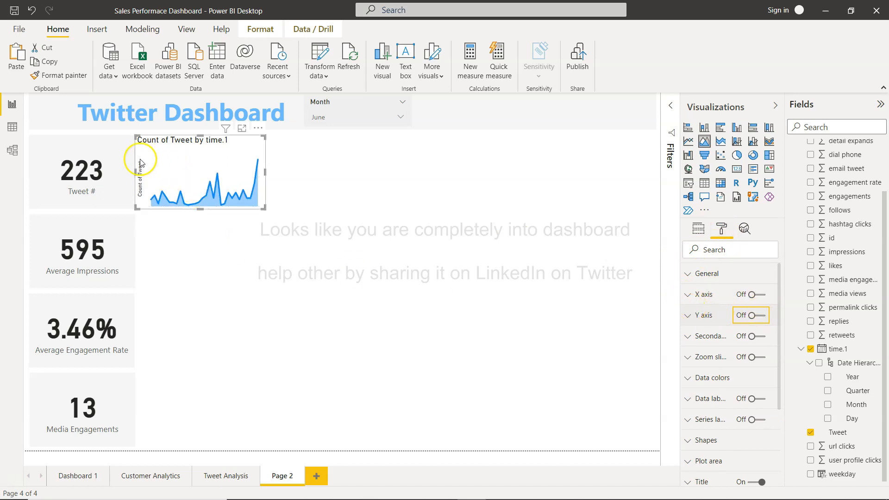
Step: Turn off the Y-axis title and the overall title of the area chart
left_click(688, 316)
scroll(722, 382, "down", 6)
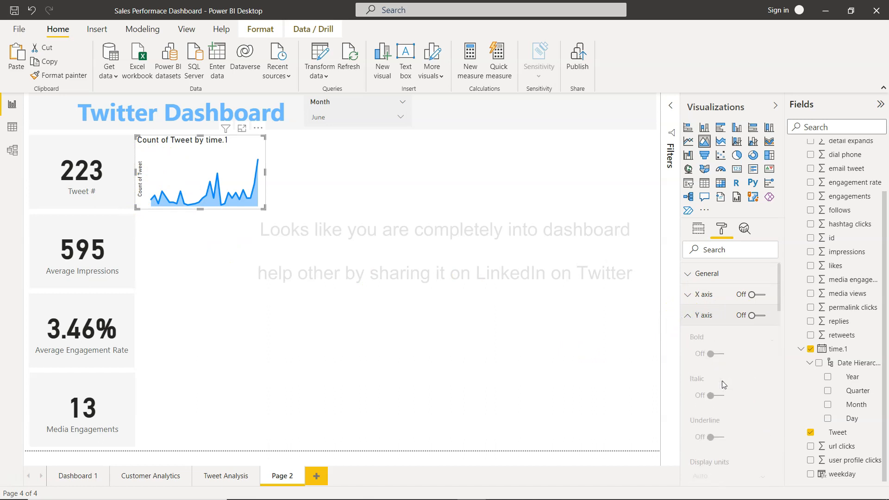
scroll(722, 383, "down", 5)
left_click(711, 411)
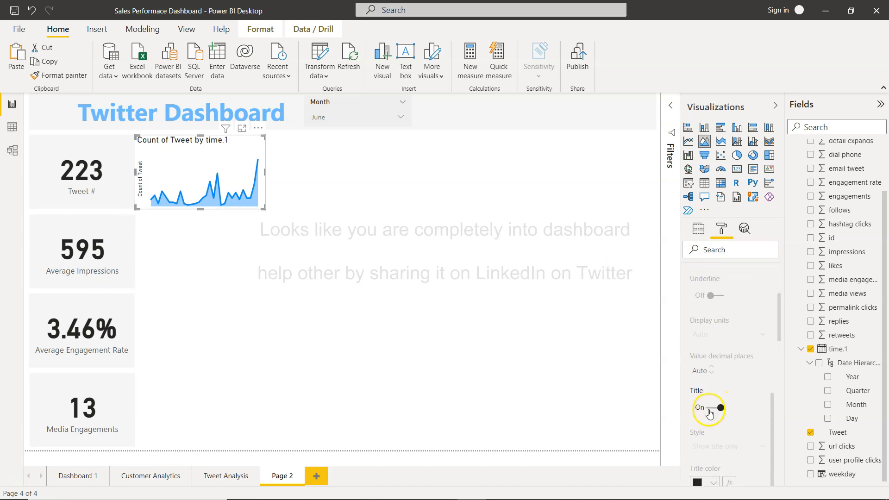
left_click(709, 410)
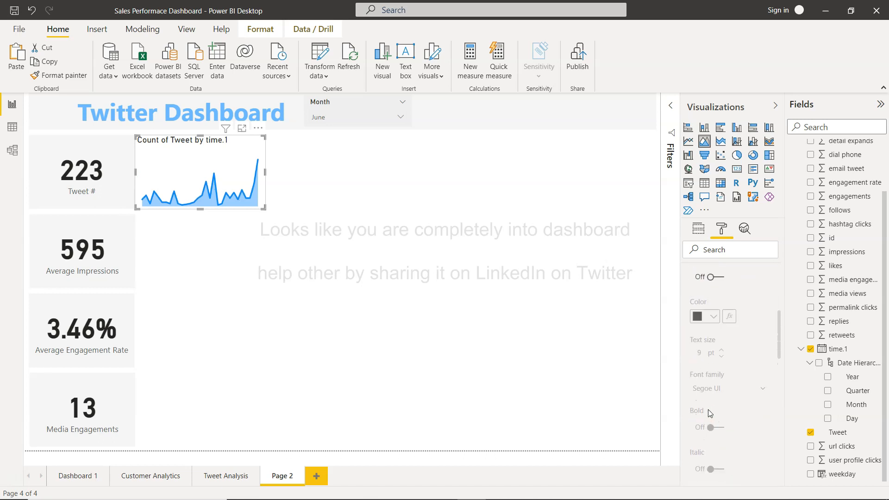
scroll(711, 409, "up", 3)
left_click(708, 350)
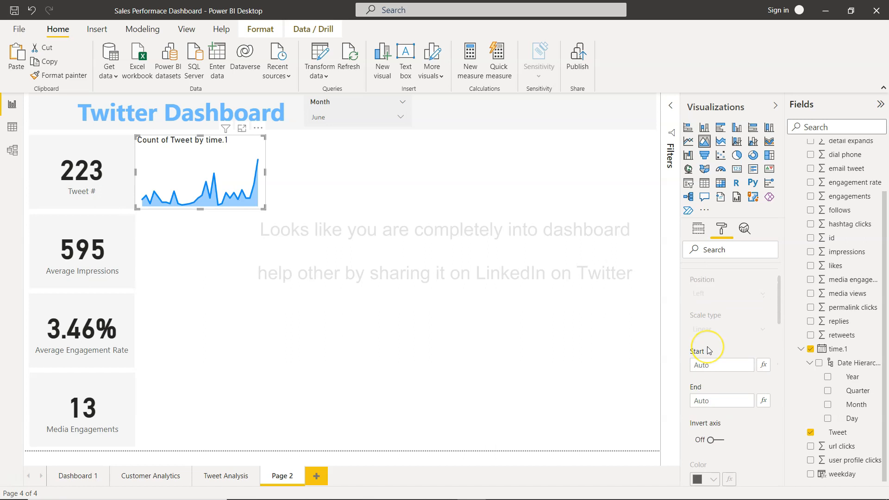
scroll(707, 351, "up", 2)
left_click(688, 316)
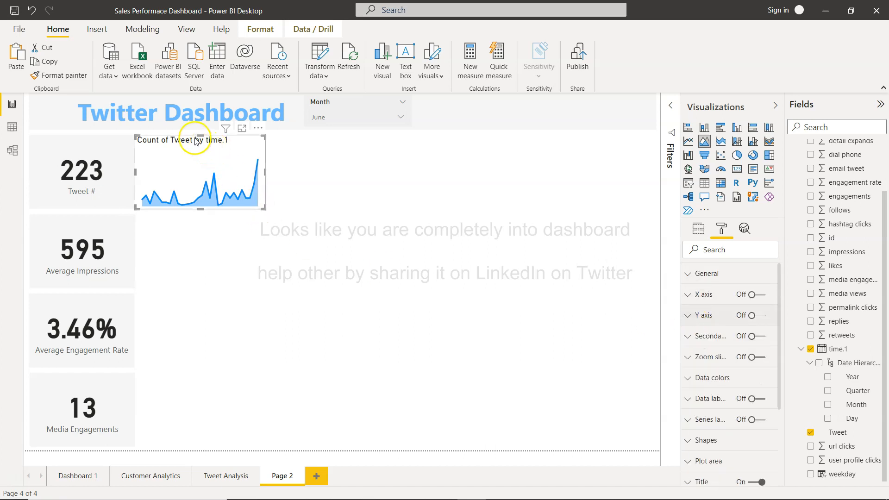
scroll(697, 433, "down", 3)
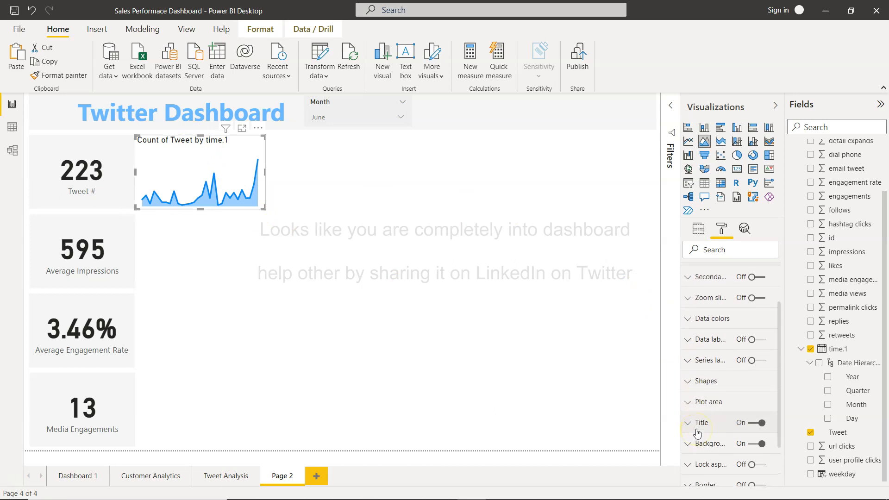
left_click(754, 425)
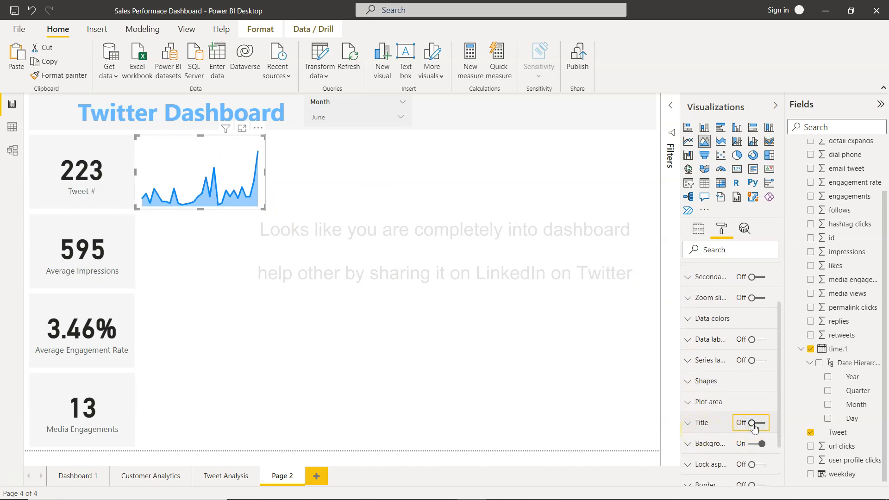
Step: Give the area chart a light gray theme-colour background with raised transparency to match the cards
scroll(696, 404, "down", 1)
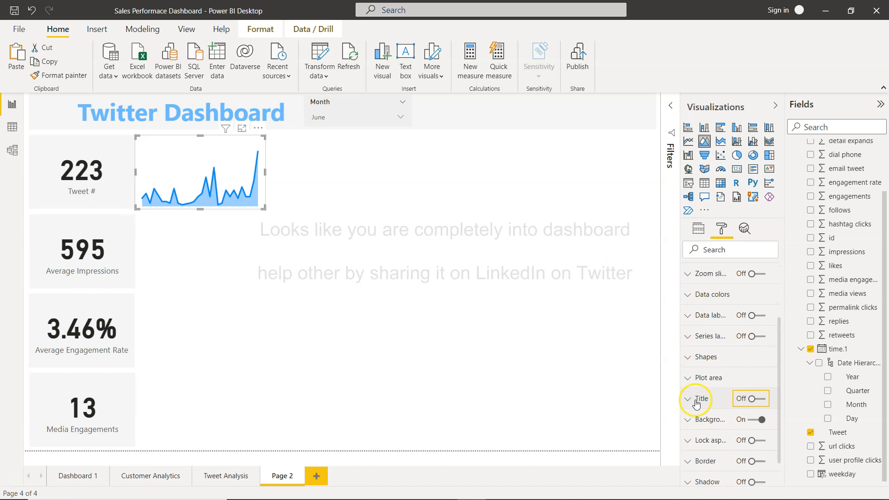
scroll(695, 405, "down", 1)
left_click(685, 390)
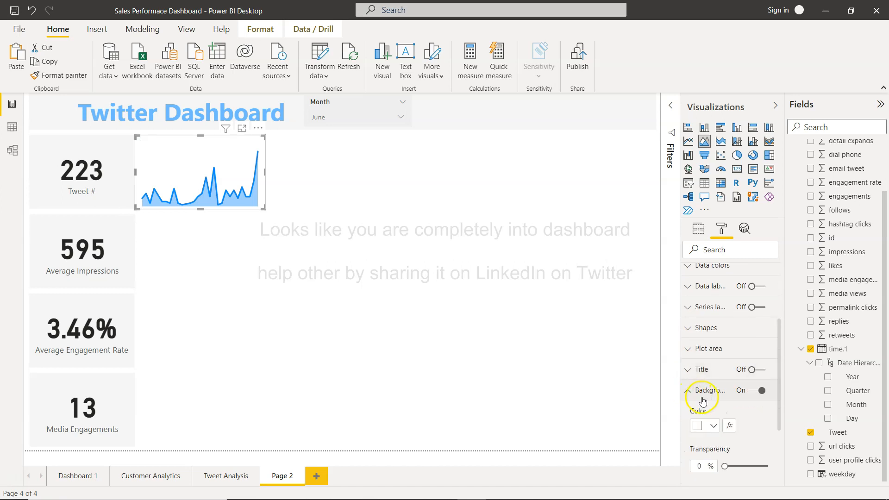
left_click(713, 426)
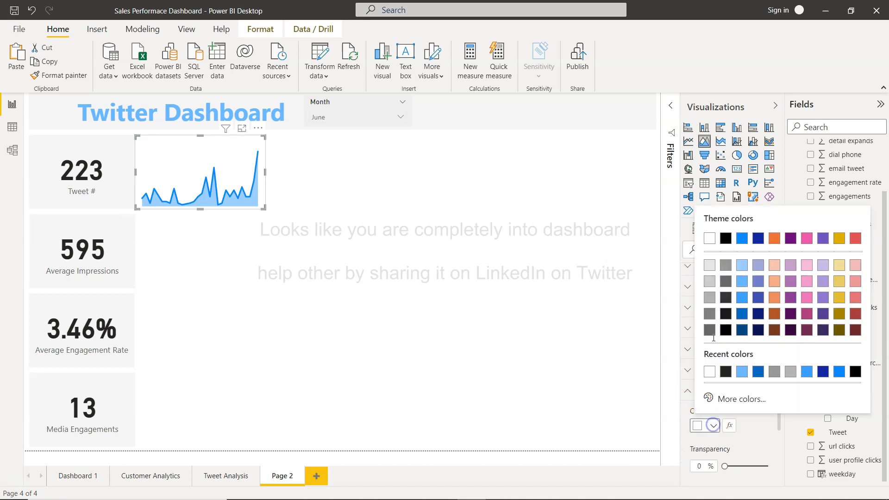
left_click(709, 260)
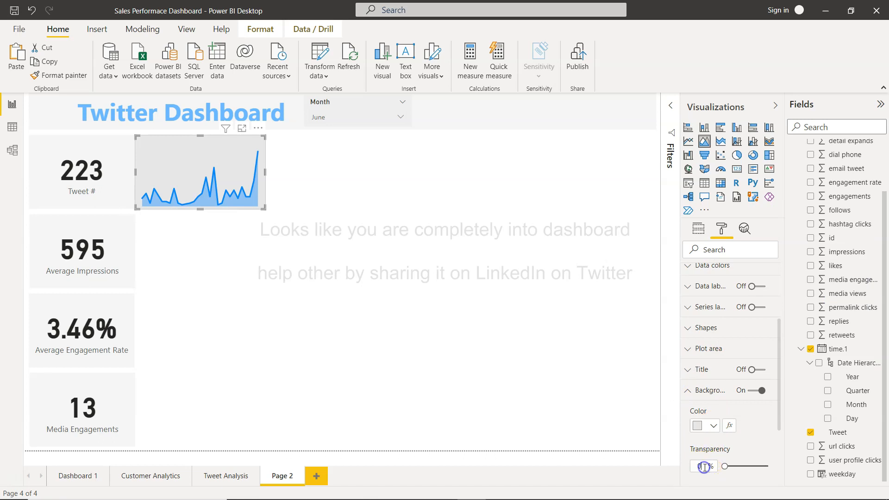
type("06")
left_click(401, 358)
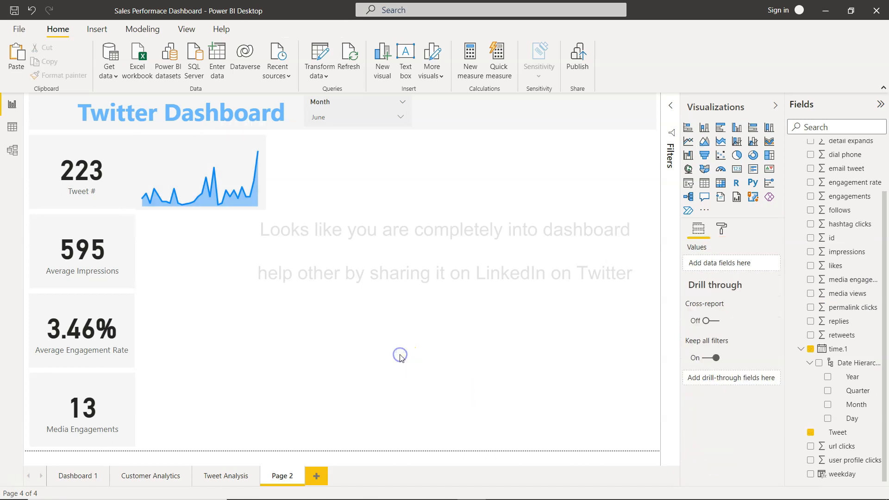
Step: Compare the chart with those on Tweet Analysis and shift it slightly right on Page 2, leaving a gap beside the Tweet # card
left_click(227, 475)
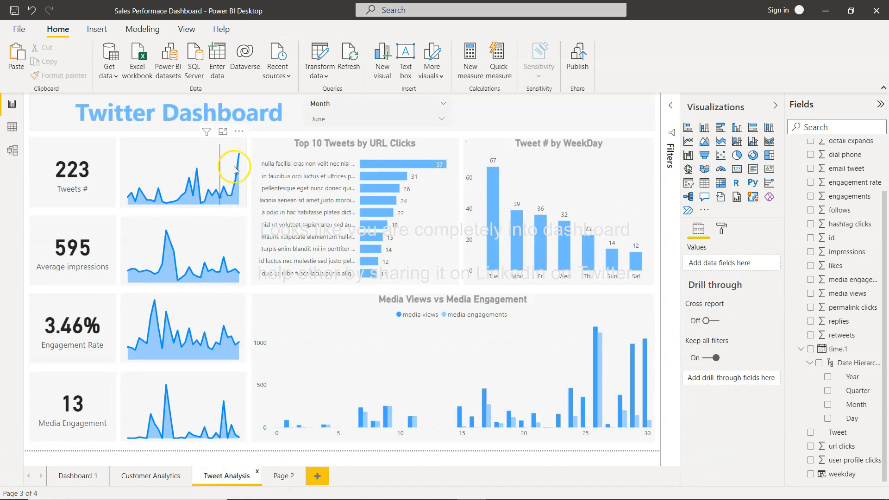
left_click(280, 480)
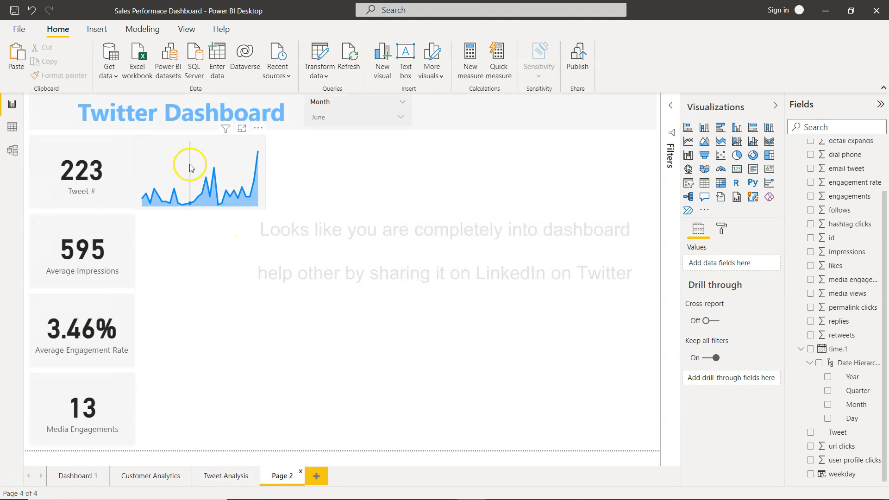
mouse_move(248, 188)
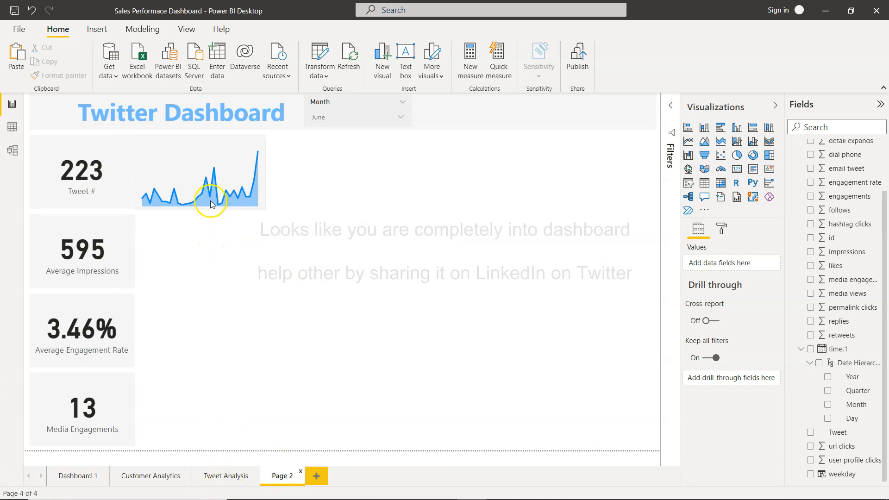
left_click(232, 479)
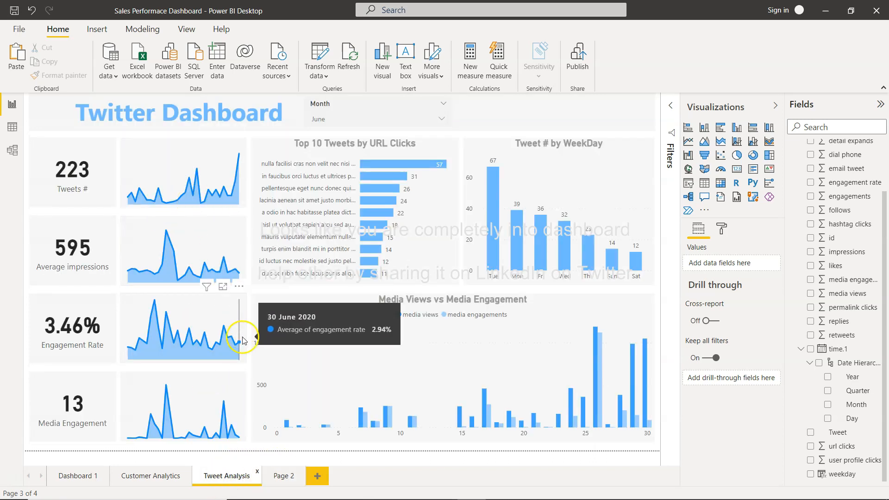
left_click(283, 477)
left_click(176, 155)
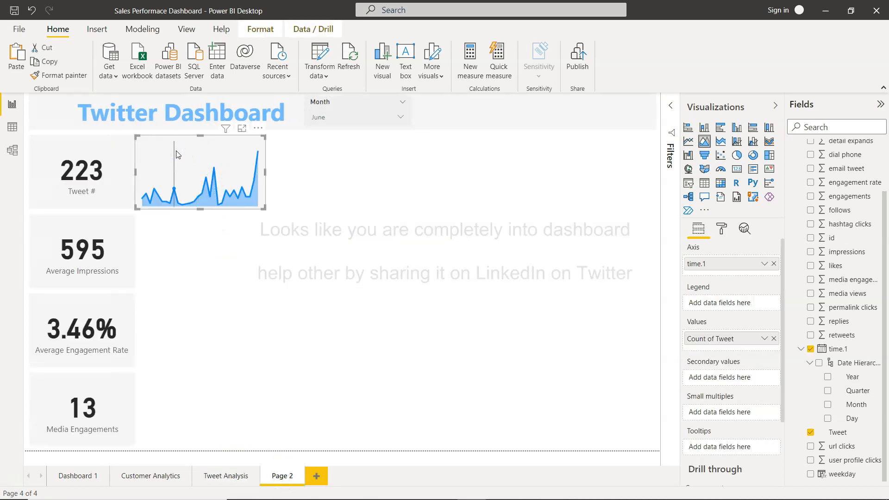
left_click(355, 195)
left_click_drag(222, 147, 228, 147)
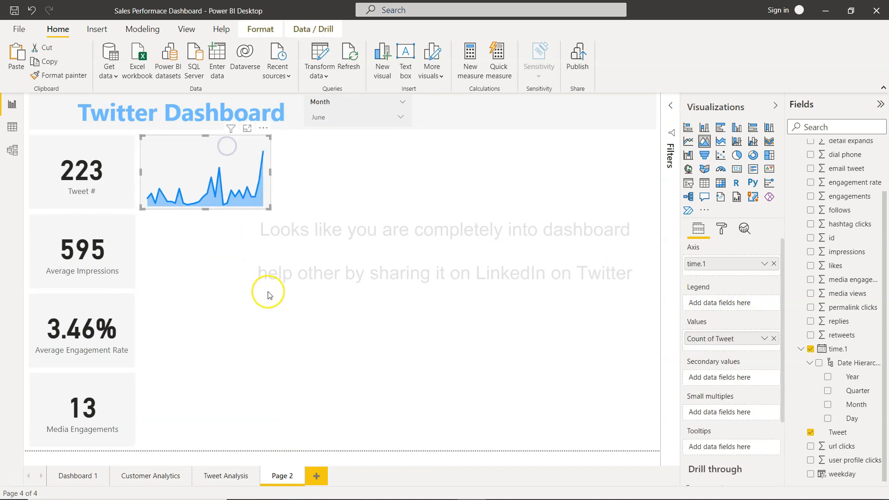
Step: Paste a copy of the tweet count area chart on Page 2
key("ctrl+v")
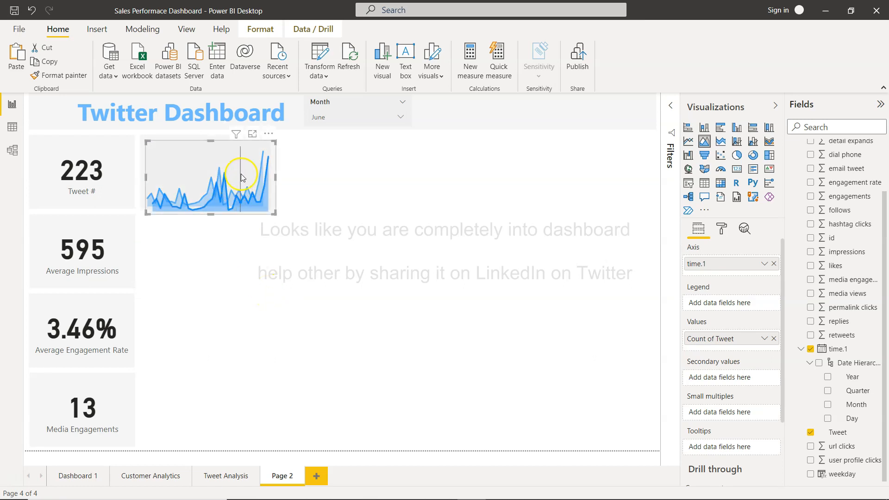
Step: Place copies of the tweet-count area chart beside the Average Impressions, Average Engagement Rate and Media Engagements cards
left_click_drag(246, 181, 234, 397)
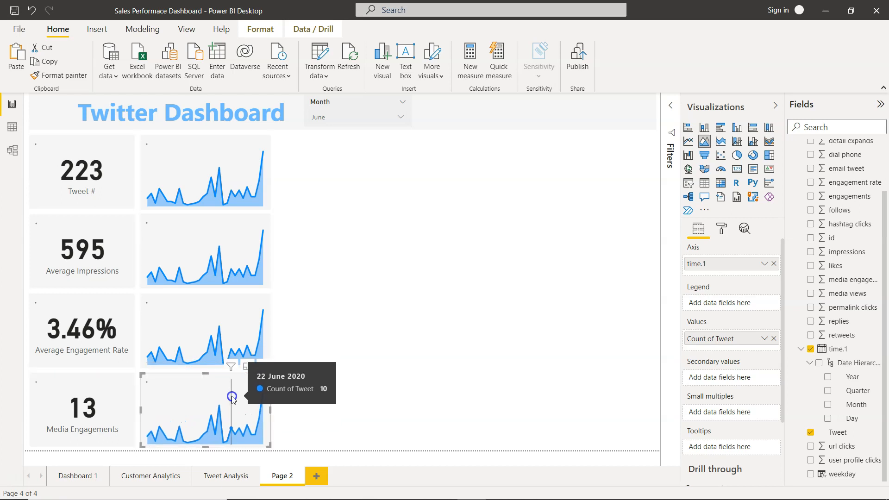
left_click(425, 268)
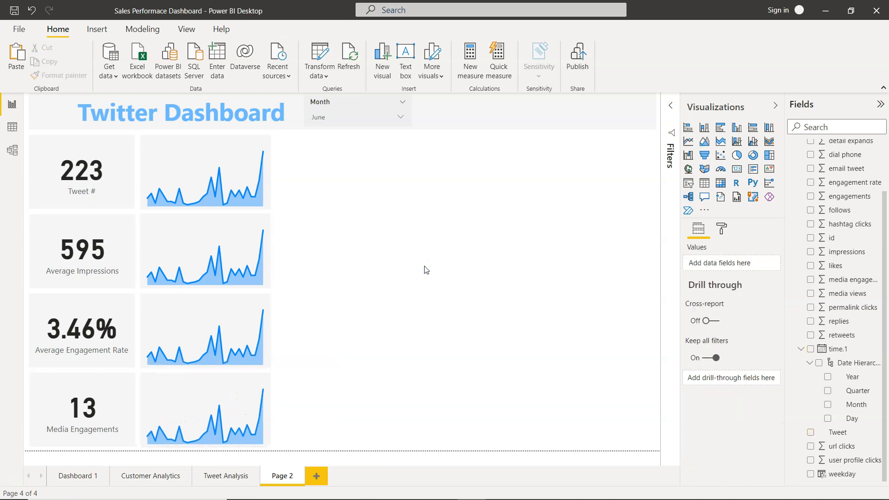
Step: Replace Count of Tweet with the average of impressions in the area chart beside the Average Impressions card
left_click(270, 226)
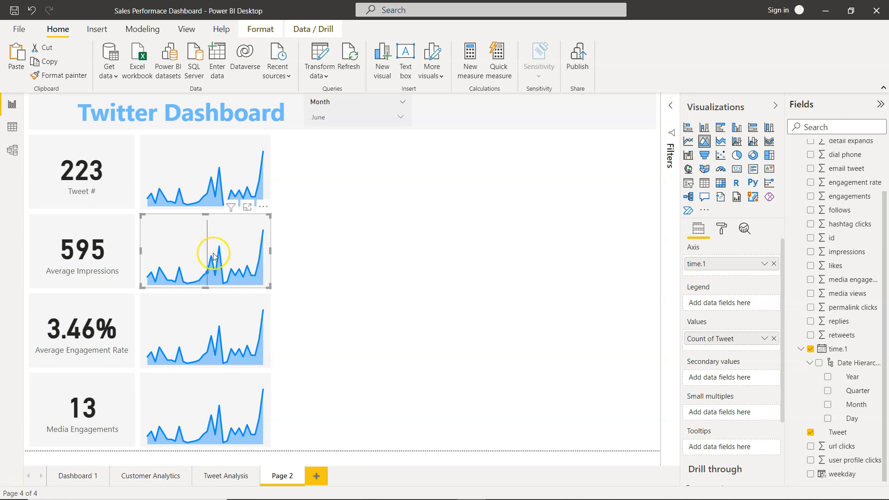
left_click(774, 338)
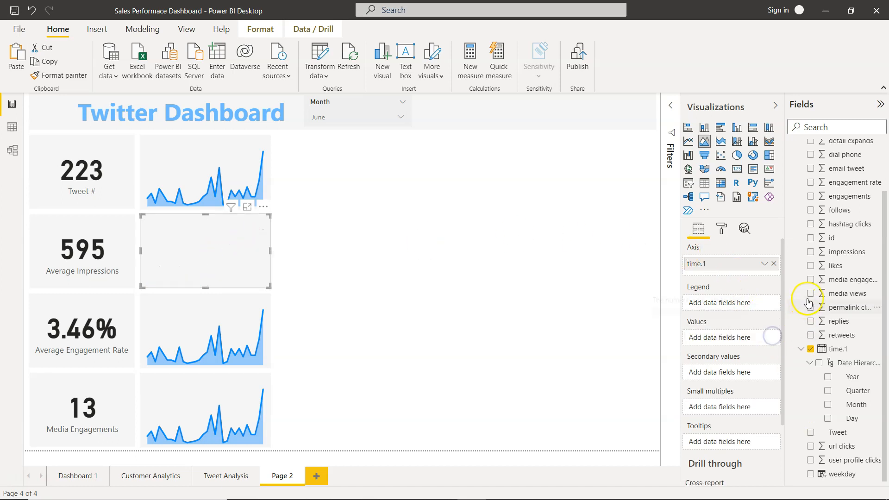
left_click(810, 251)
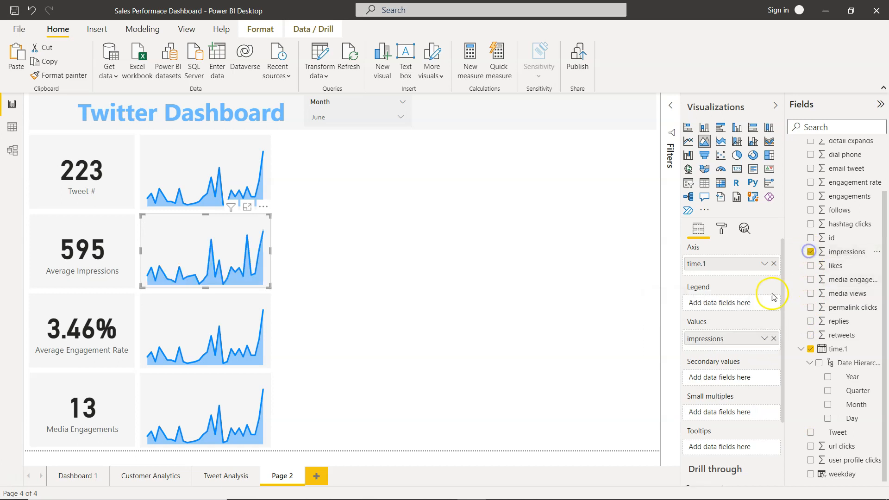
left_click(764, 340)
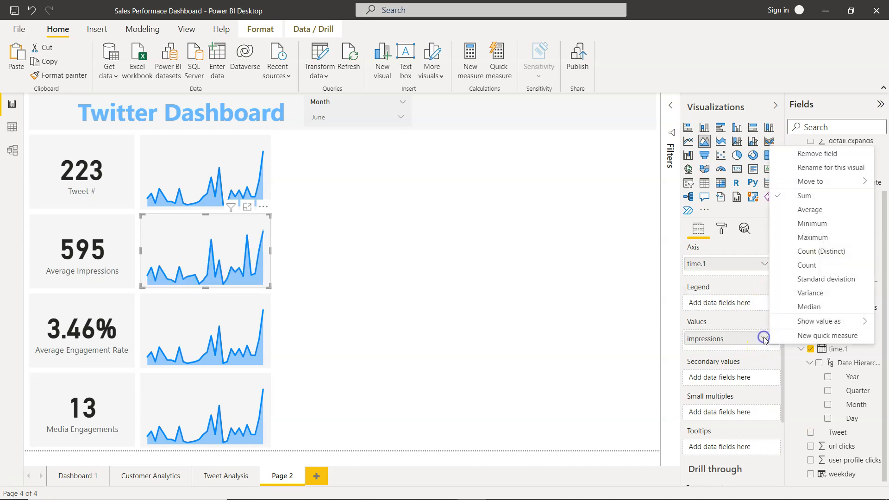
left_click(794, 209)
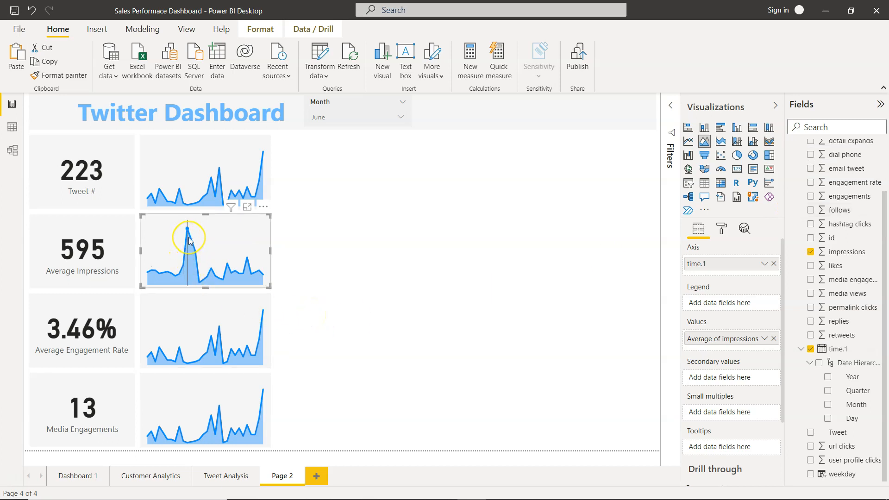
mouse_move(189, 239)
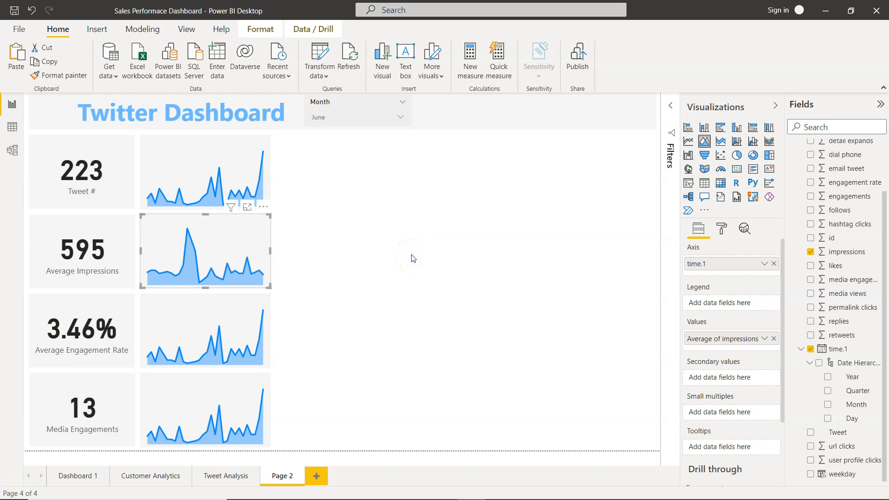
Step: Replace Count of Tweet with the average of engagement rate in the area chart beside the Average Engagement Rate card
left_click(240, 300)
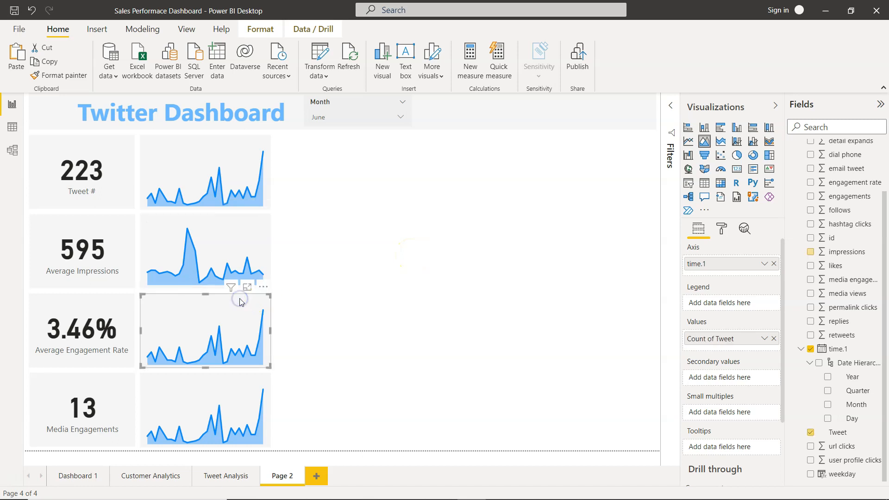
left_click(774, 339)
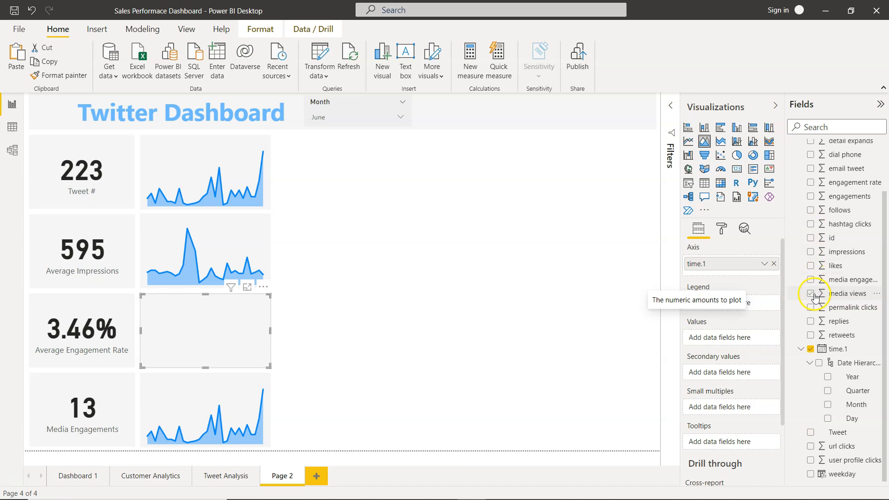
left_click(810, 184)
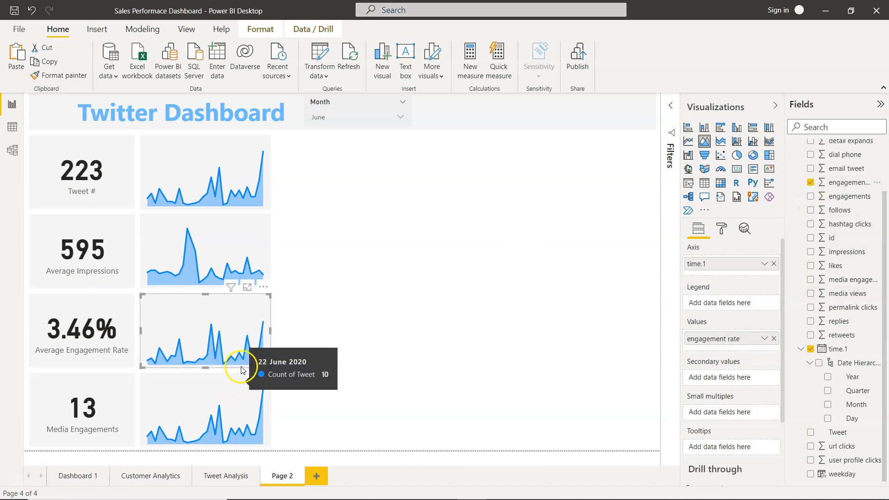
left_click(764, 339)
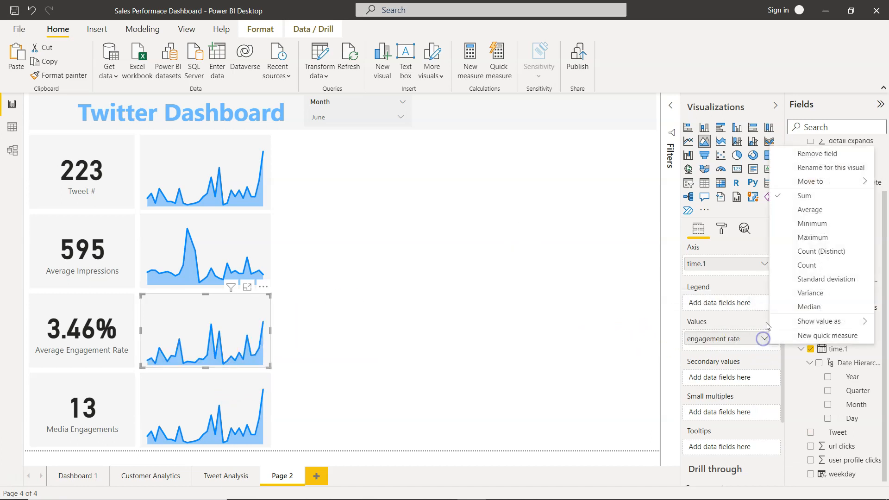
left_click(805, 210)
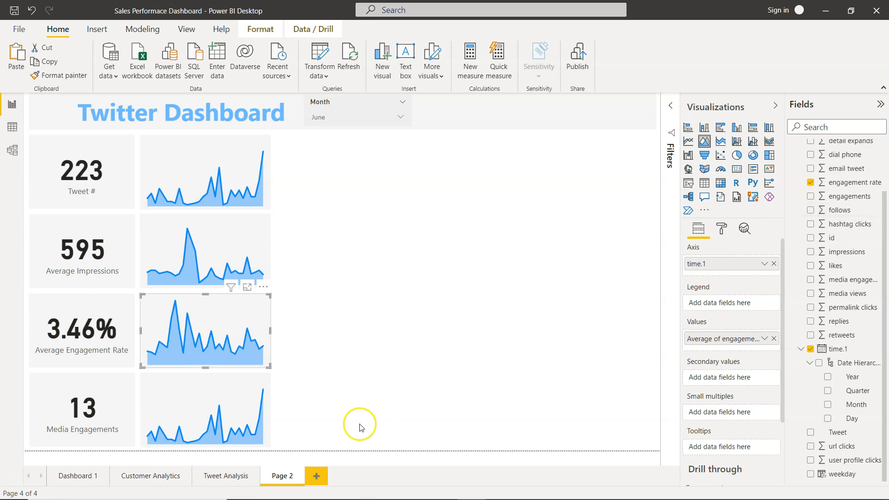
Step: Replace Count of Tweet with the average of media engagements in the area chart beside the Media Engagements card
left_click(246, 408)
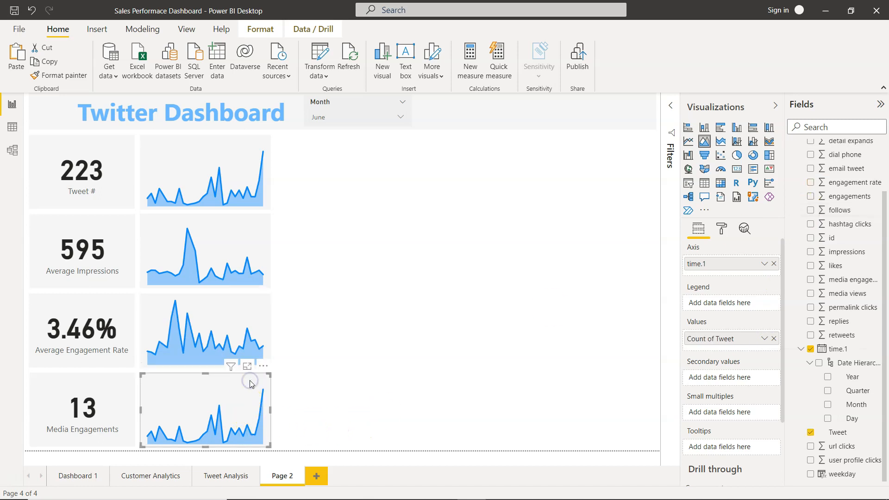
left_click(774, 339)
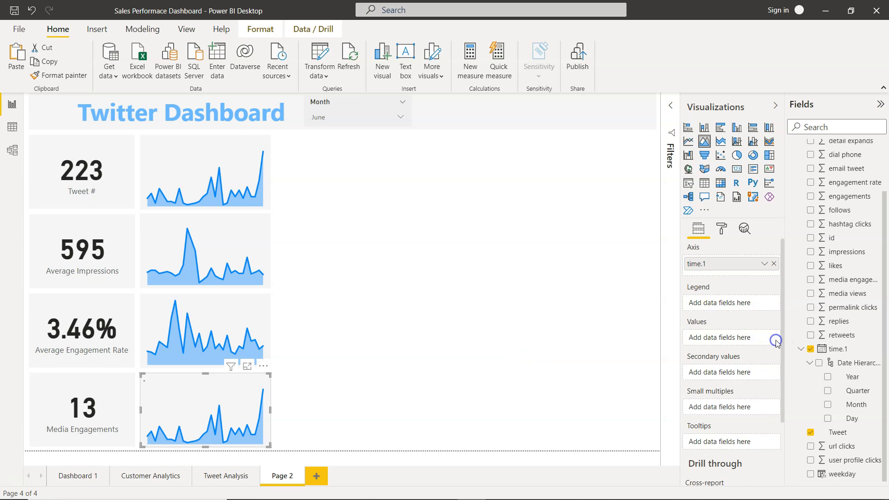
left_click(811, 280)
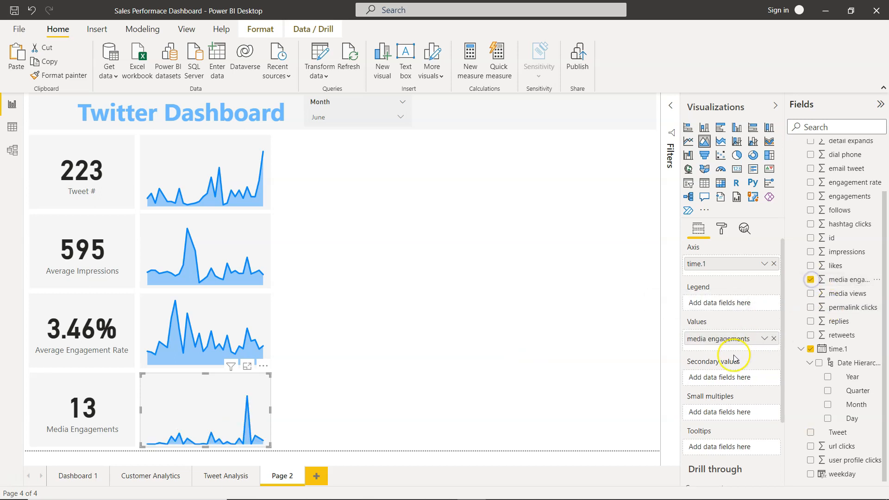
left_click(764, 339)
left_click(794, 209)
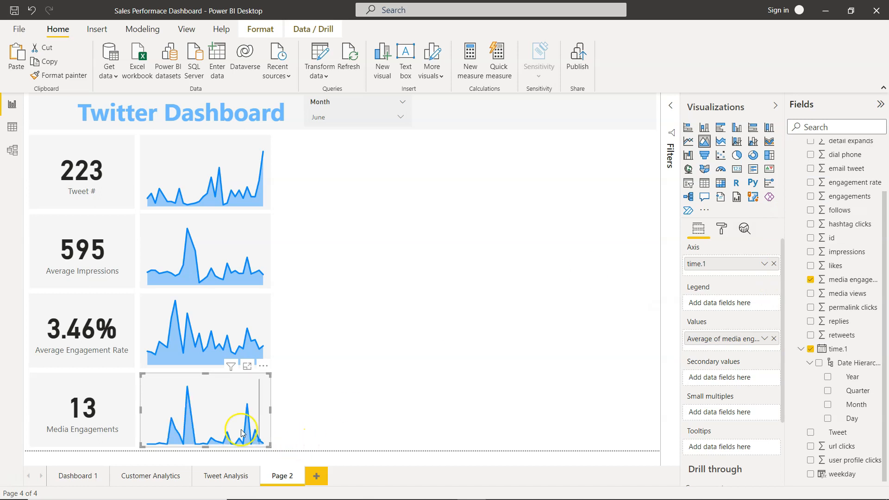
left_click(454, 364)
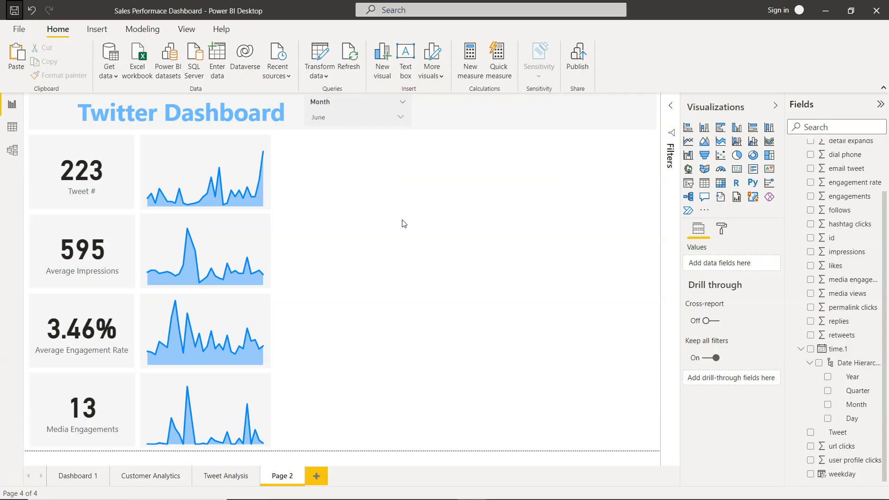
left_click(337, 275)
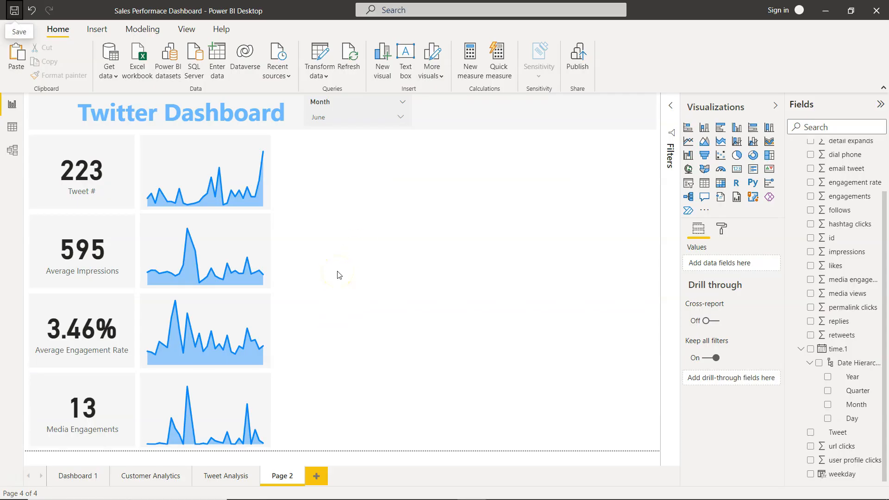
Step: Using the Tweet Analysis page as reference, add a clustered bar chart to Page 2 and place it beside the tweet-count area chart
left_click(226, 476)
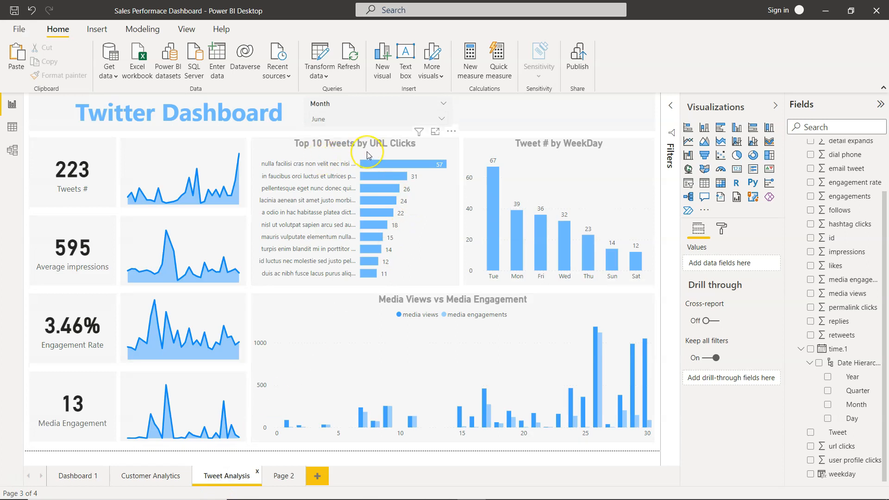
left_click(282, 477)
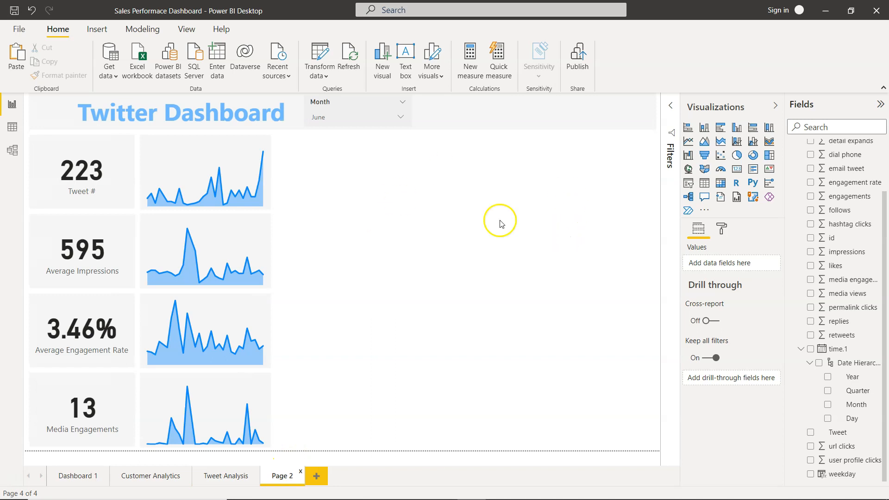
left_click(724, 128)
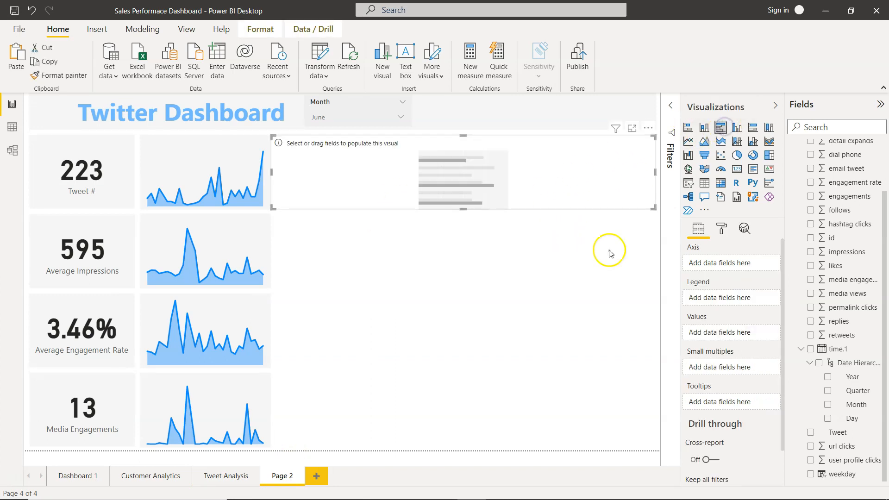
left_click_drag(533, 190, 467, 181)
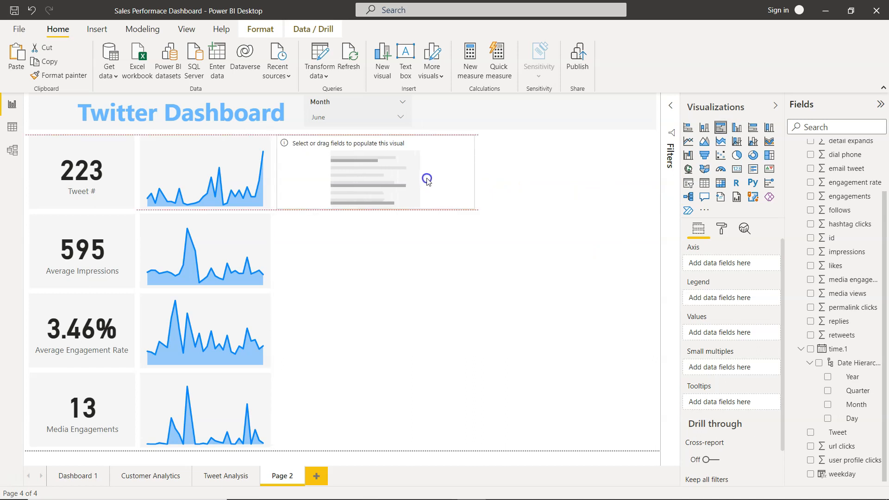
left_click(435, 302)
left_click(436, 202)
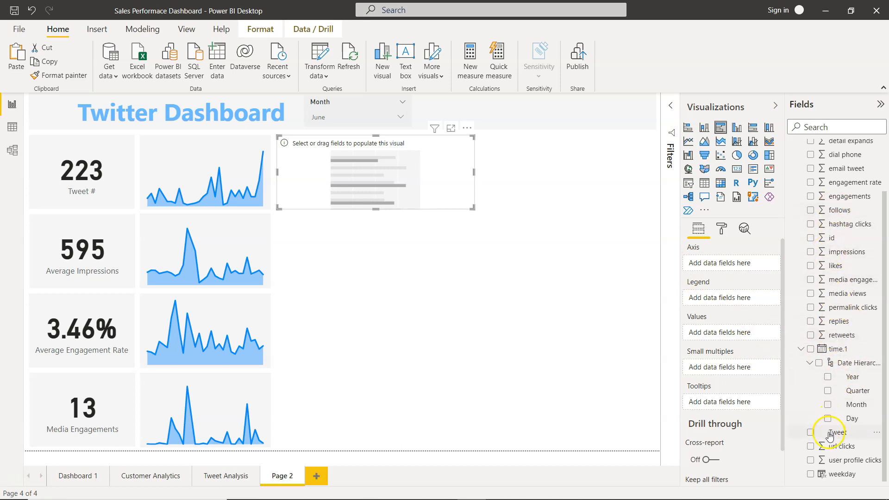
Step: Put Tweet on the bar chart's axis and url clicks in its values, with url clicks aggregated as Average
left_click(811, 433)
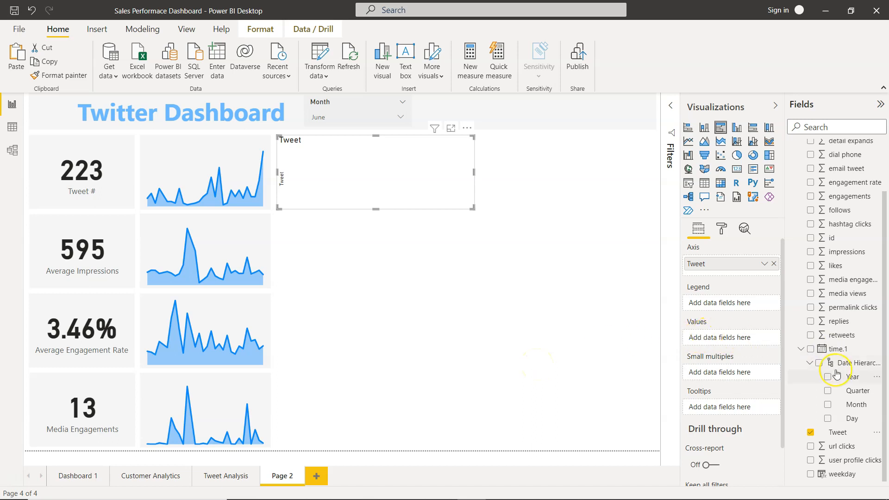
left_click(810, 446)
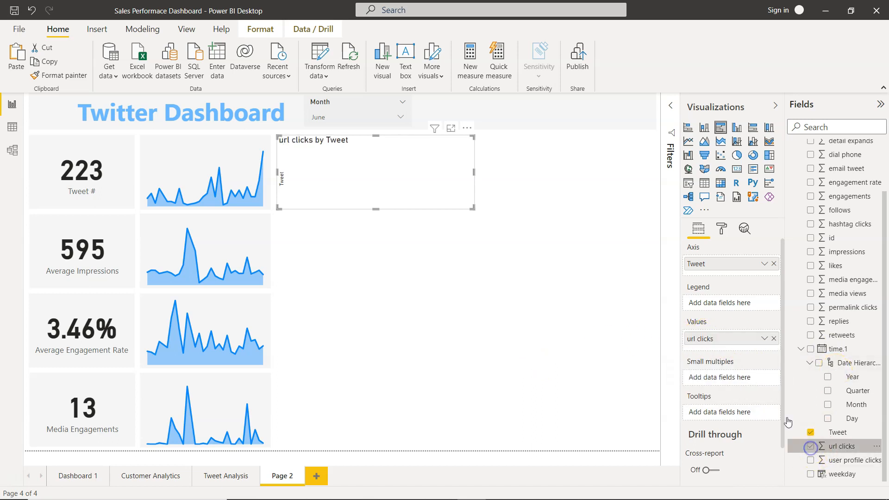
left_click(763, 340)
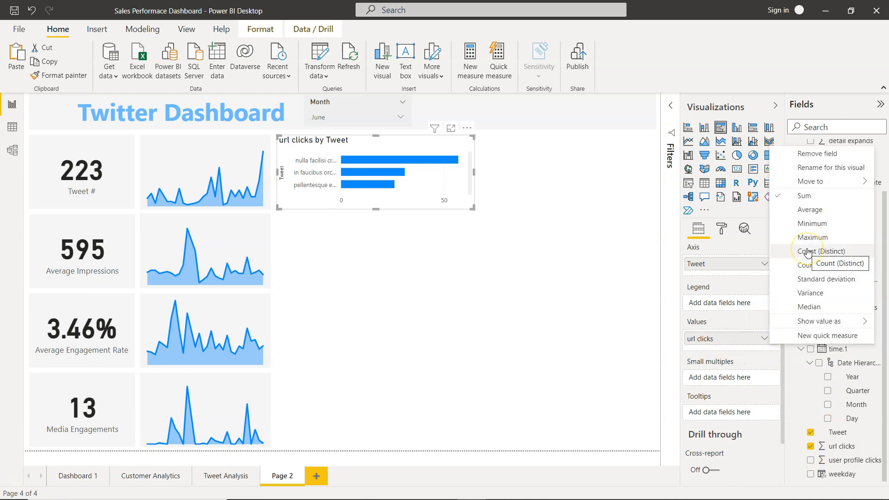
left_click(807, 264)
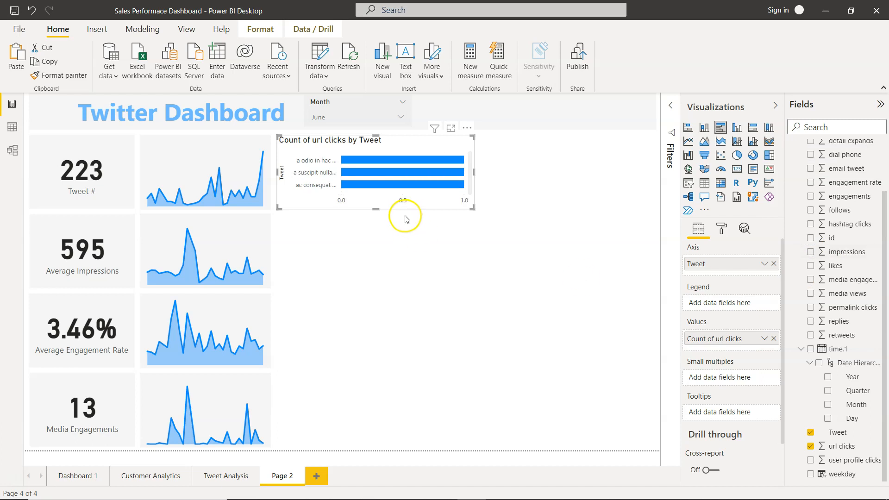
left_click(762, 338)
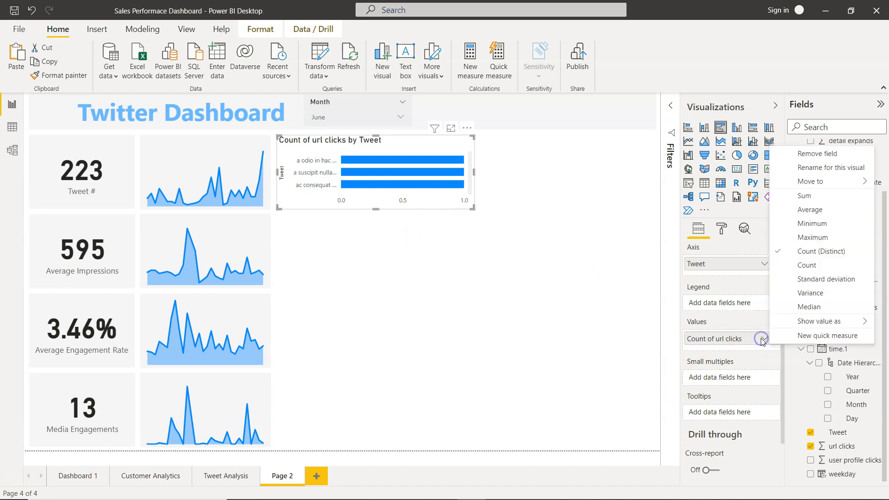
left_click(803, 210)
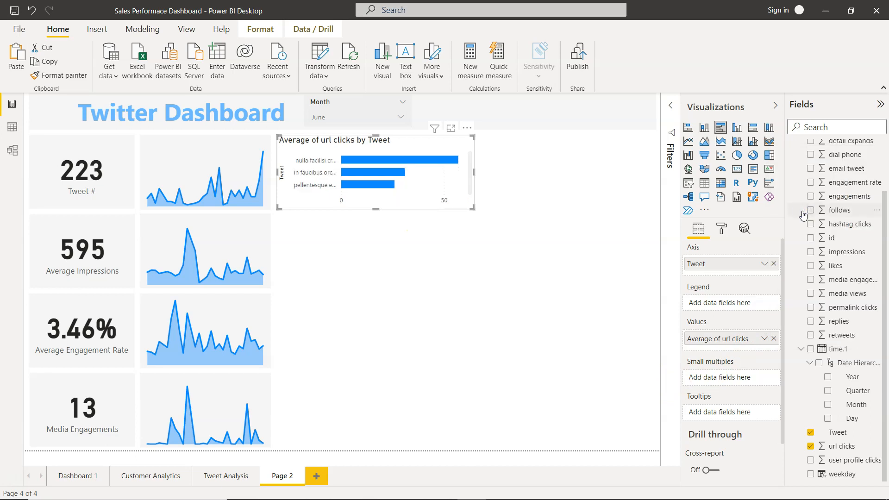
Step: Check how url clicks is aggregated in the Top 10 Tweets by URL Clicks chart on the Tweet Analysis page, and return to Page 2
left_click(231, 482)
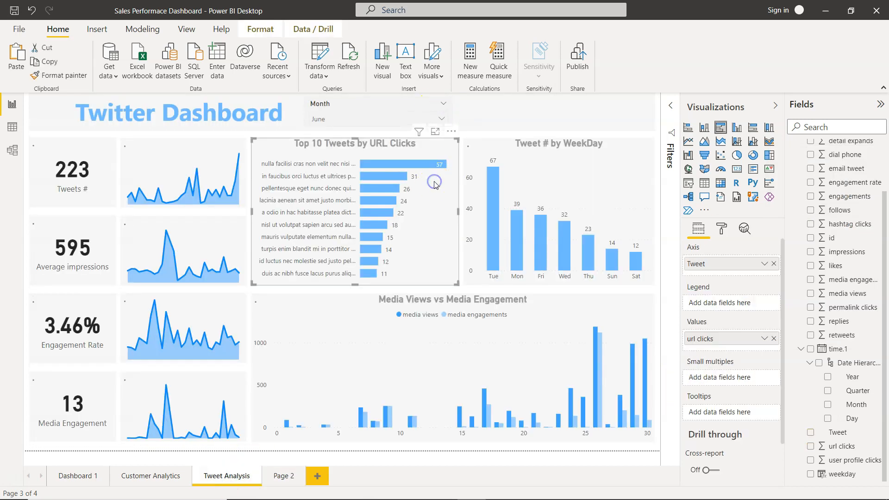
left_click(764, 339)
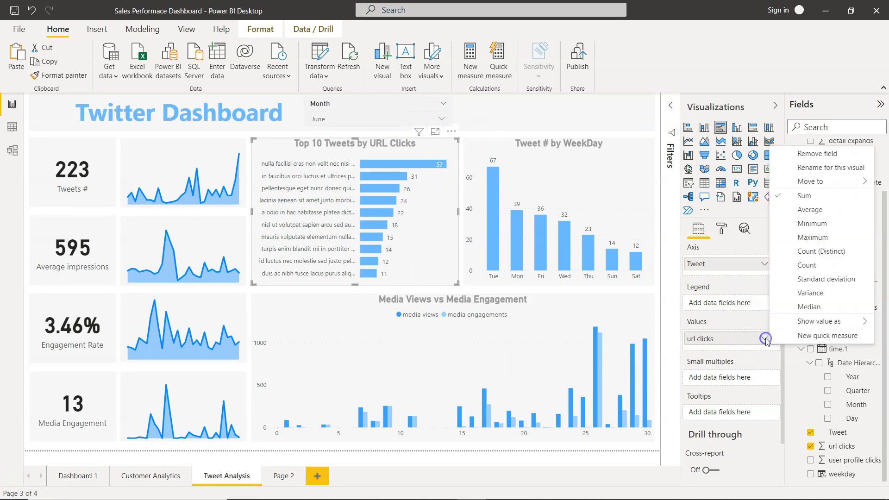
left_click(292, 484)
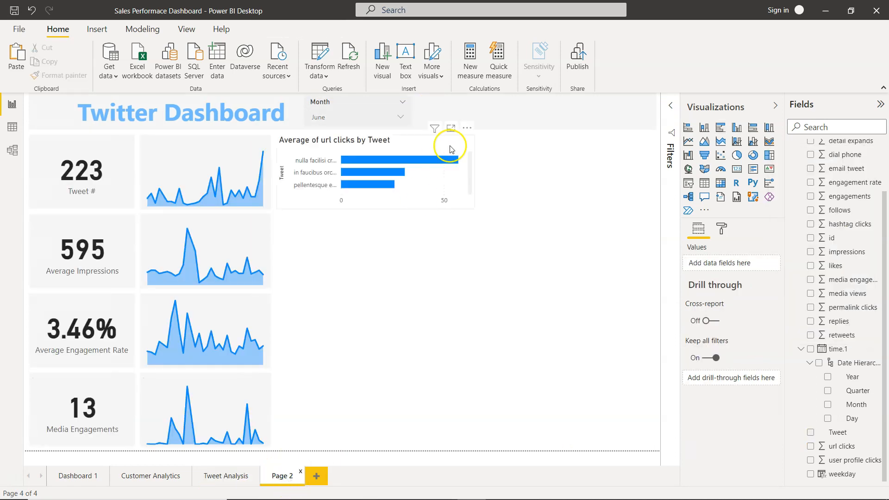
Step: Extend the url clicks bar chart down to the bottom of the Average Impressions row and aggregate its url clicks as Sum
left_click(436, 184)
left_click_drag(375, 209, 371, 291)
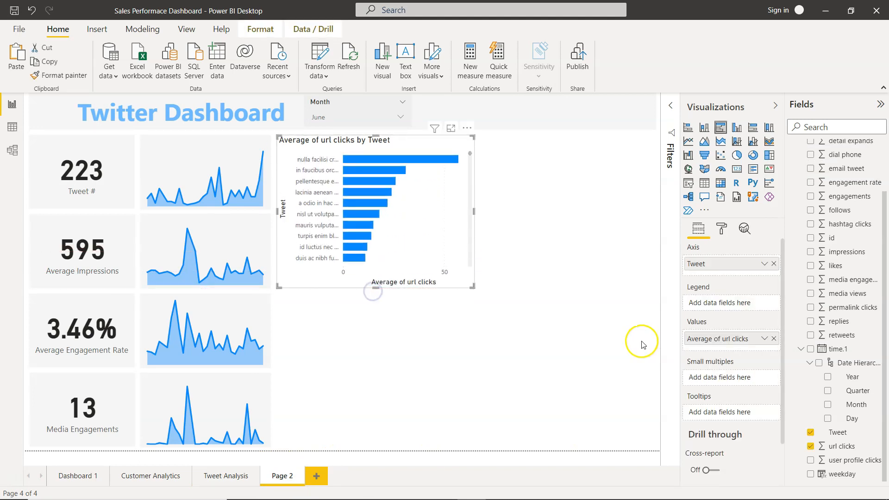
left_click(764, 340)
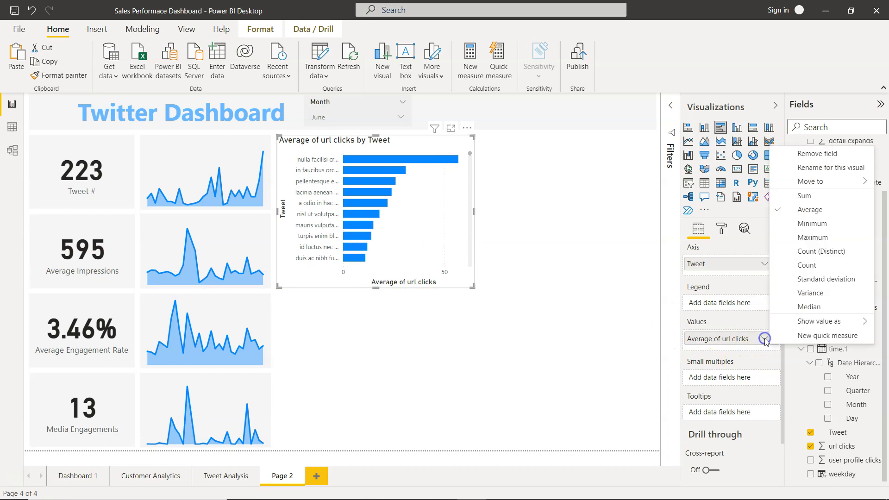
left_click(802, 197)
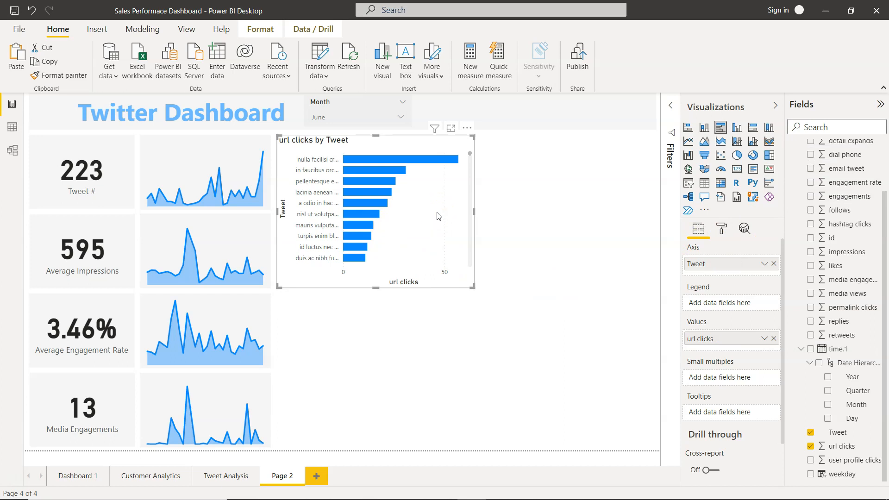
Step: Filter the bar chart's Tweet field with a Top N filter showing the top 10 tweets by url clicks
left_click(670, 107)
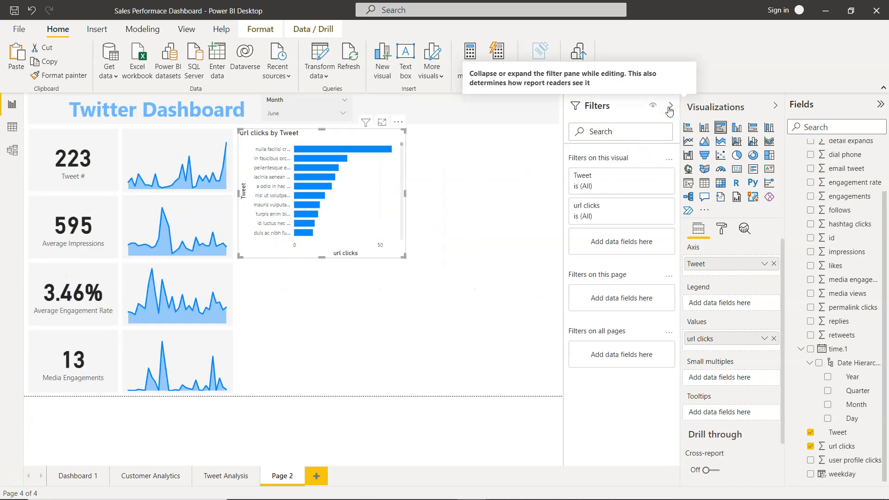
left_click(597, 186)
left_click(612, 215)
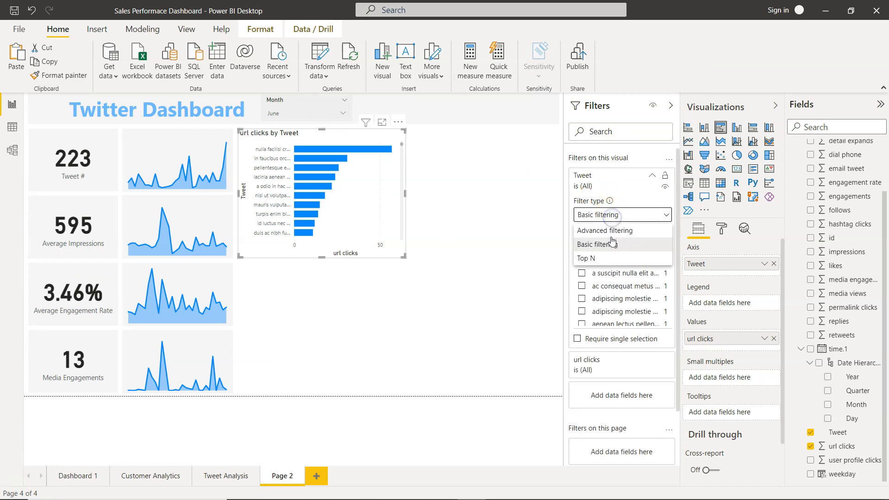
left_click(609, 259)
left_click(638, 244)
left_click(631, 278)
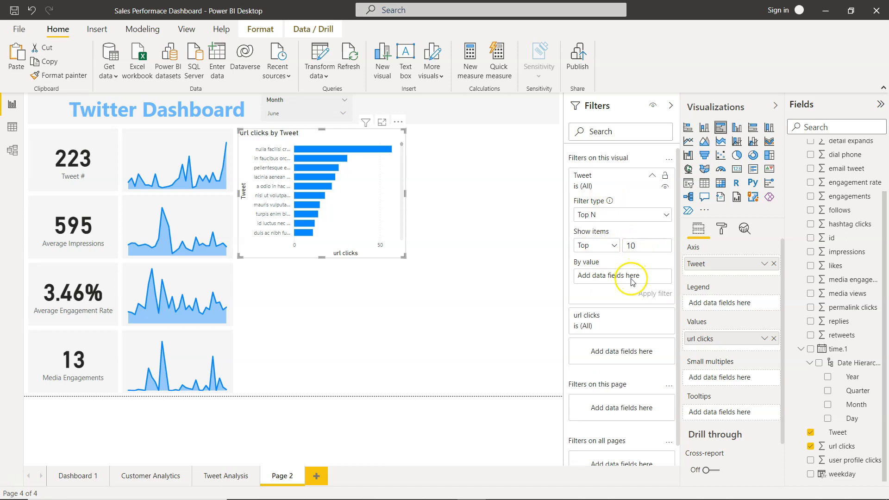
left_click_drag(839, 446, 621, 278)
left_click(655, 292)
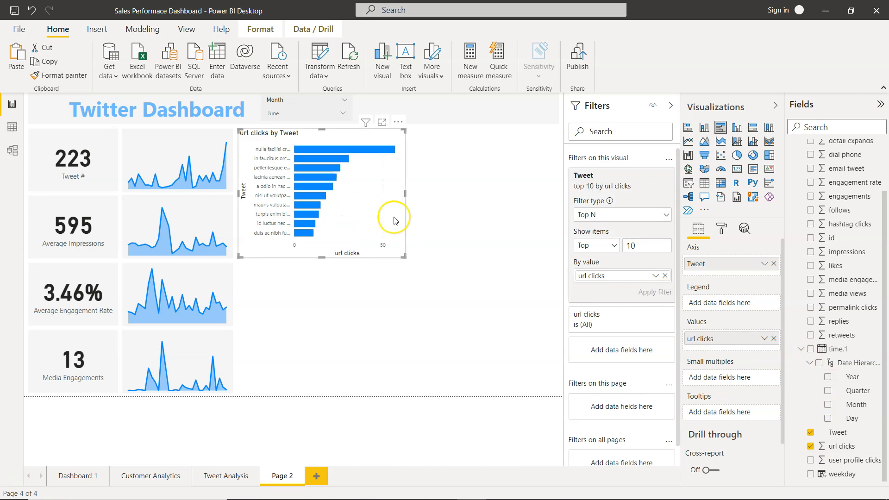
left_click(451, 247)
left_click(671, 105)
left_click(775, 106)
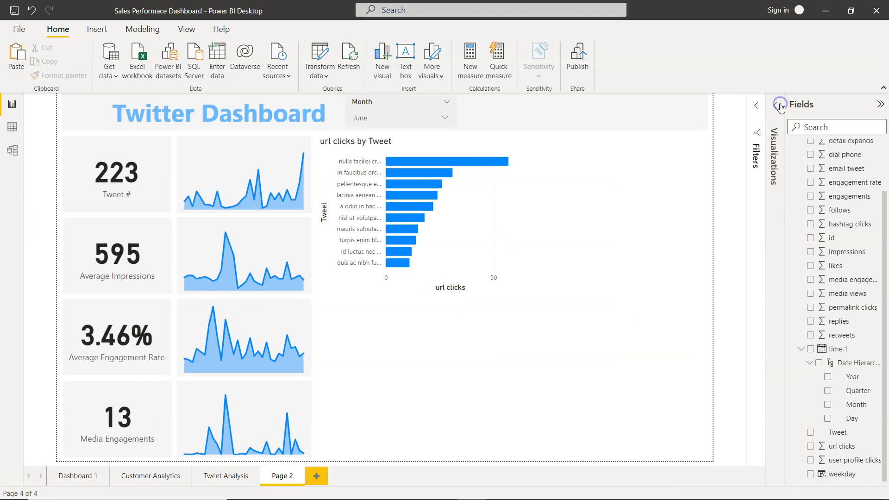
Step: Set the bar chart's default data color to the lighter theme blue that matches the dashboard title
left_click(452, 213)
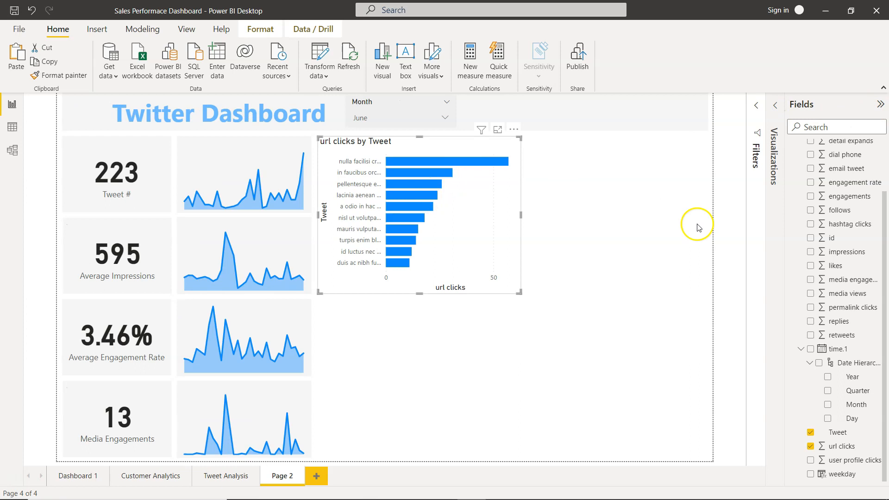
left_click(774, 106)
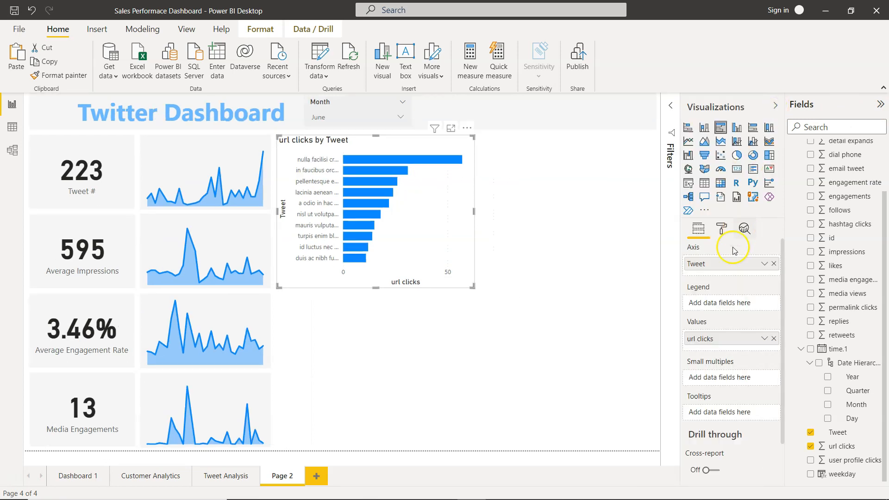
left_click(721, 228)
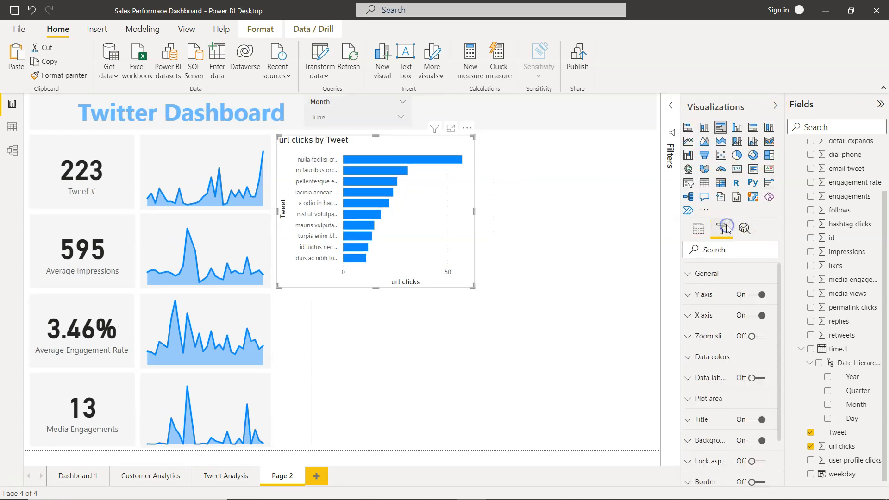
left_click(691, 359)
left_click(703, 393)
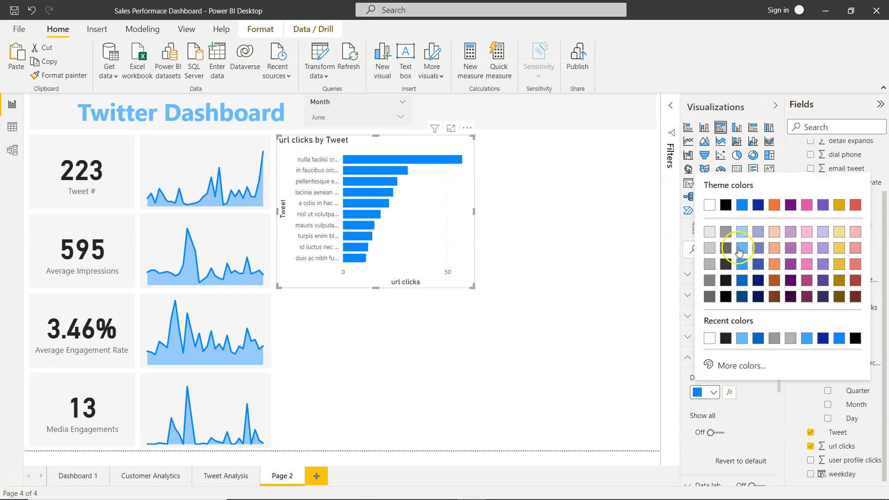
left_click(741, 249)
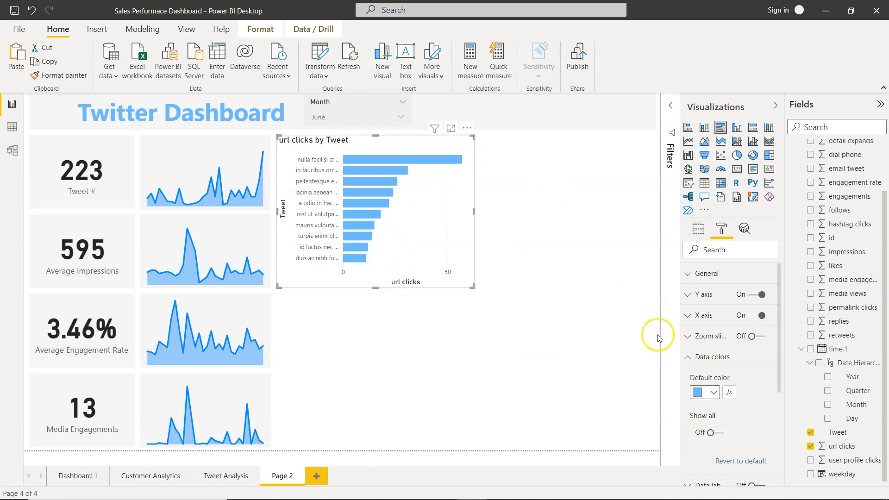
left_click(689, 357)
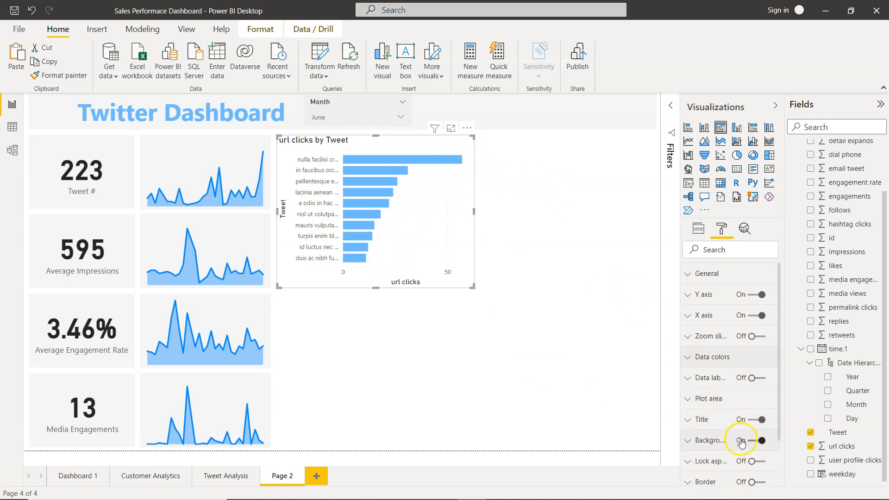
Step: Using the Tweet Analysis page as reference, turn on the bar chart's data labels and turn off its Y and X axes
left_click(238, 475)
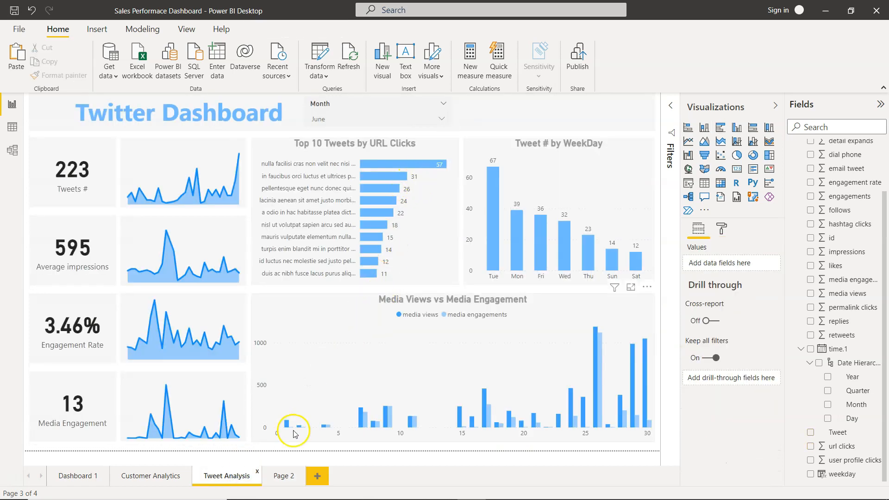
left_click(286, 476)
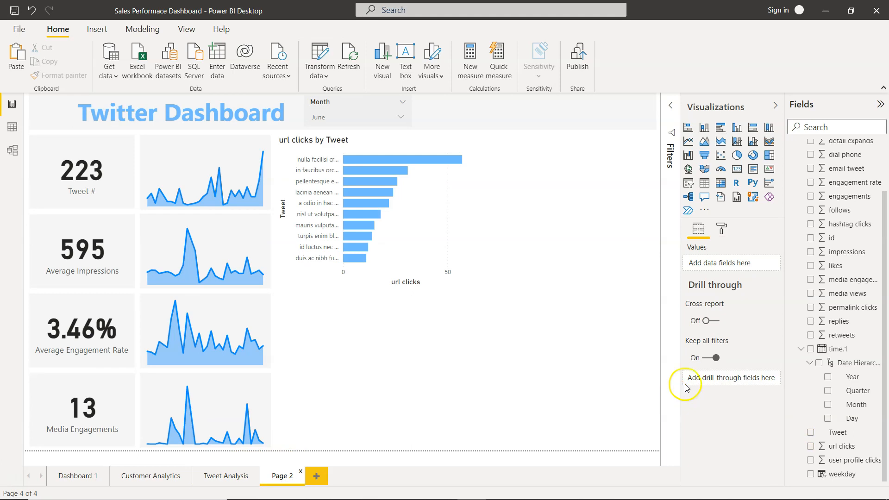
left_click(431, 217)
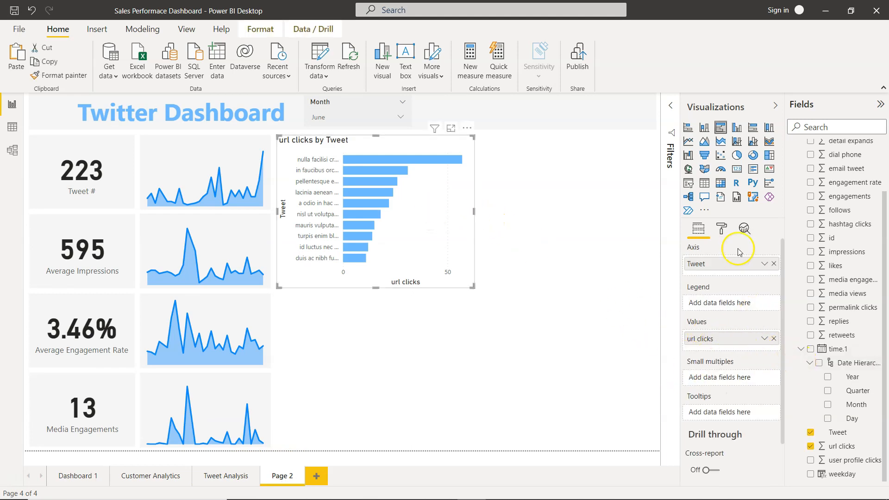
left_click(721, 229)
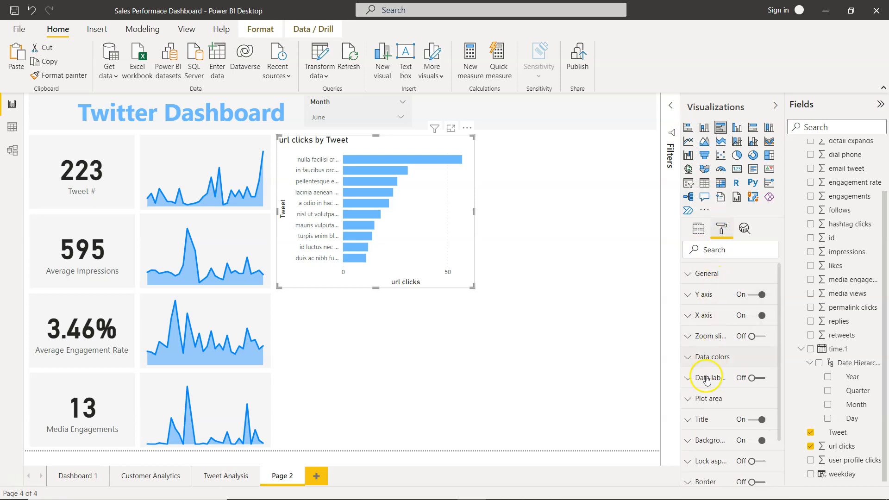
left_click(751, 379)
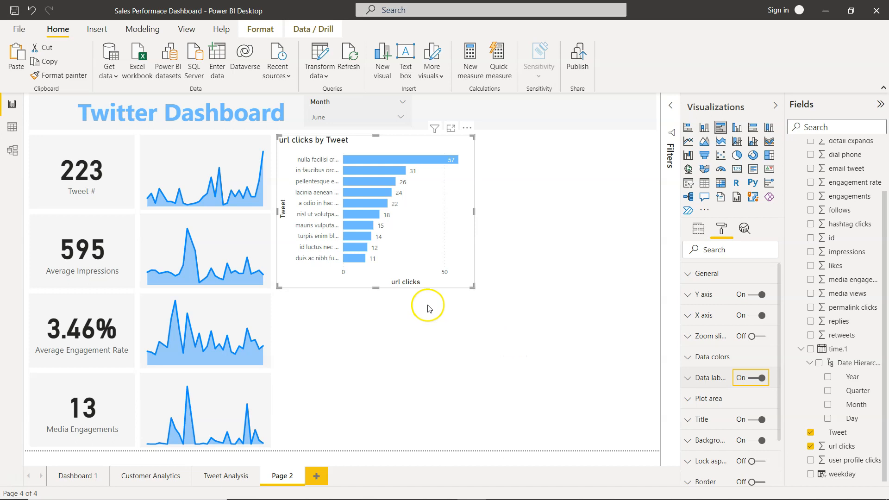
left_click(752, 296)
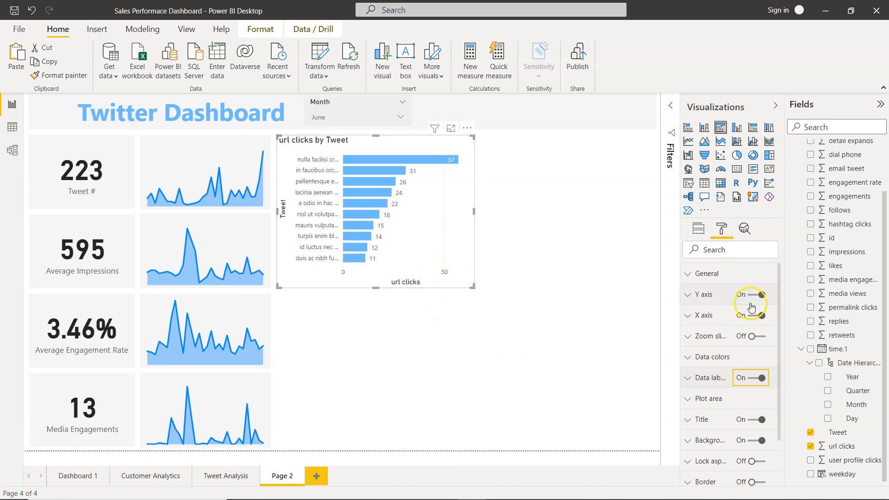
left_click(754, 319)
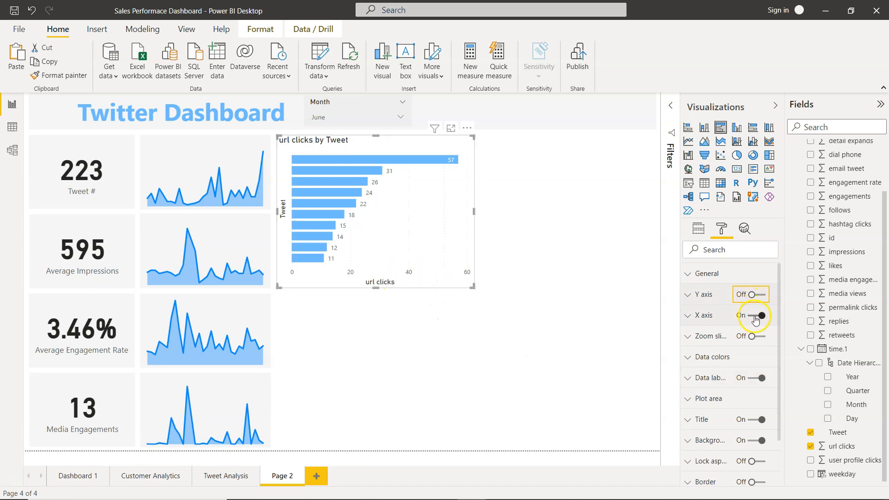
left_click(695, 294)
left_click(704, 356)
scroll(703, 357, "down", 5)
left_click(710, 345)
scroll(712, 346, "up", 4)
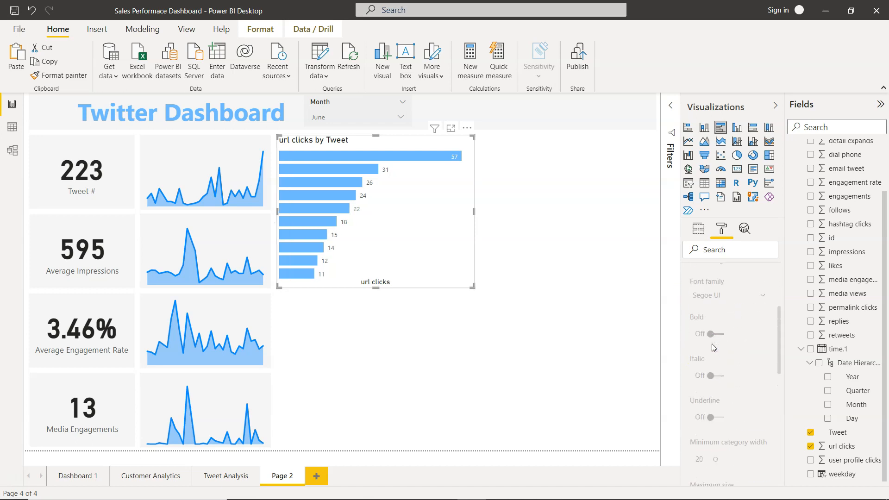
scroll(712, 348, "down", 3)
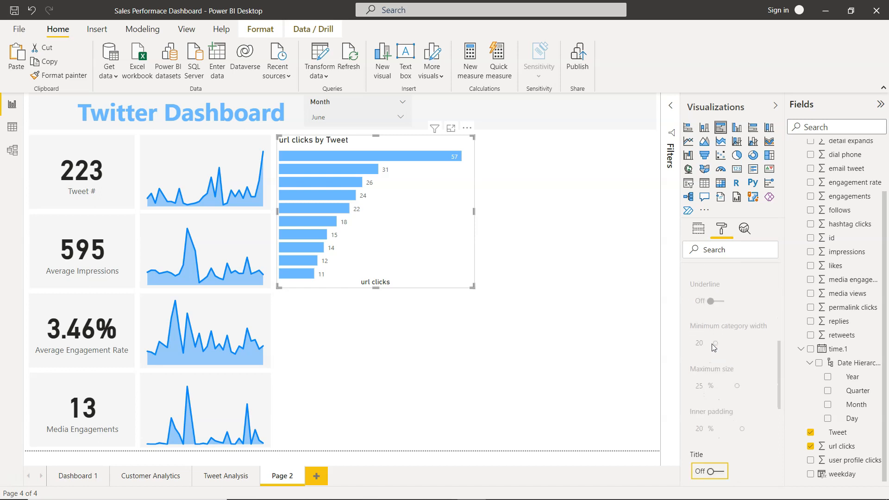
scroll(713, 347, "down", 2)
left_click(713, 387)
scroll(721, 387, "up", 2)
scroll(720, 387, "up", 1)
scroll(720, 387, "up", 5)
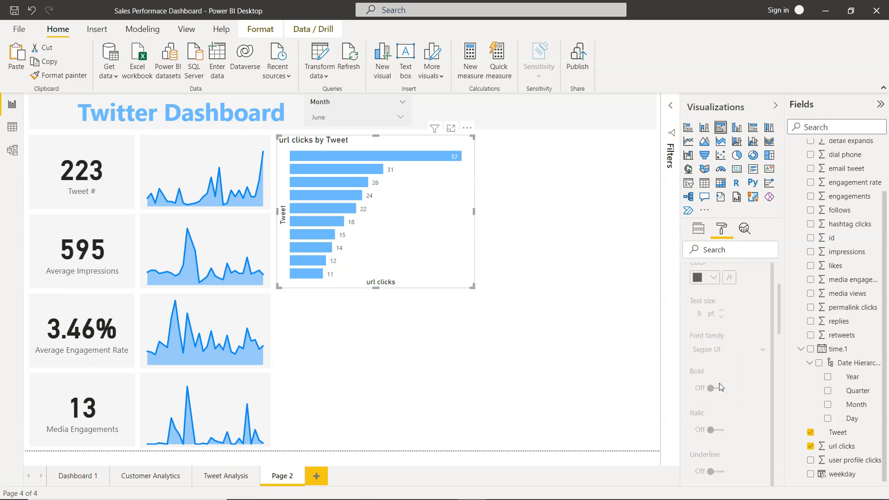
Step: Turn the bar chart's Y axis back on and turn off the Y axis title
left_click(761, 296)
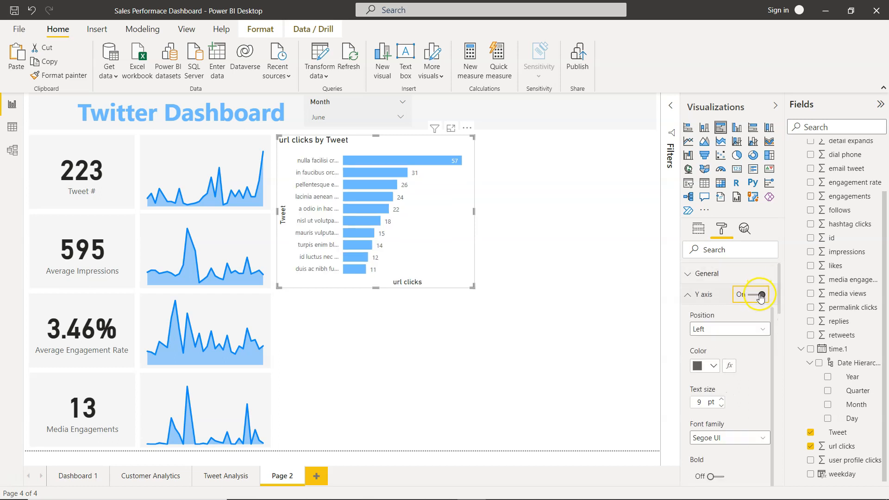
scroll(732, 394, "down", 6)
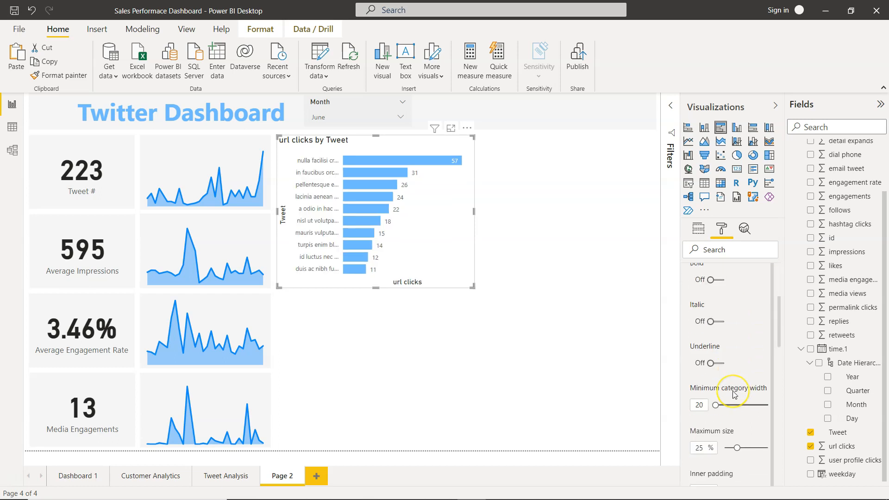
left_click(723, 401)
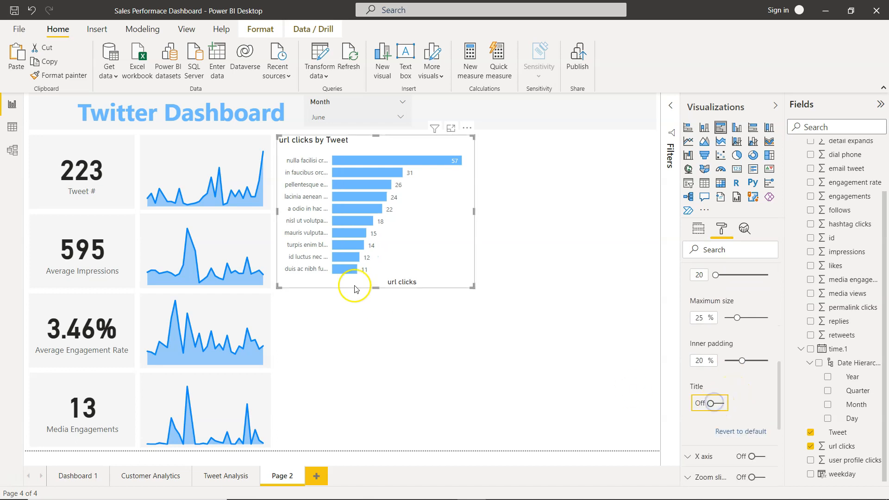
Step: Turn off the bar chart's X axis title and collapse the X axis and Y axis settings
scroll(720, 377, "down", 3)
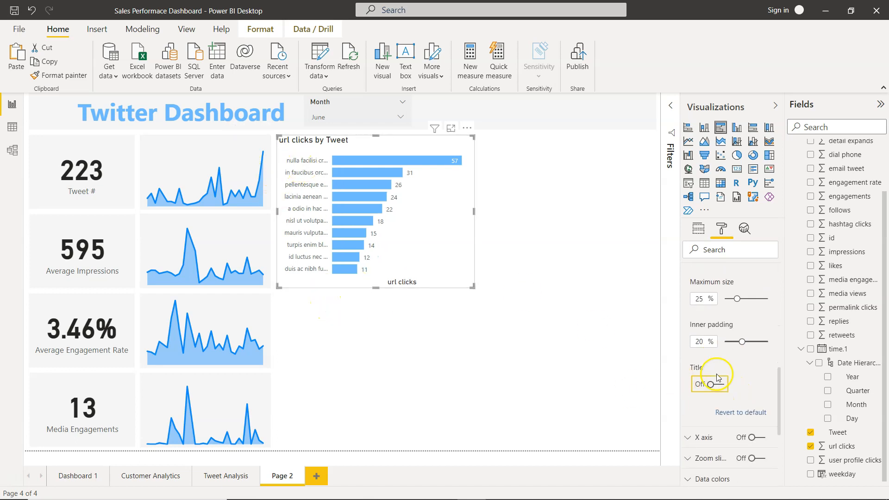
left_click(702, 386)
scroll(707, 390, "down", 4)
scroll(707, 390, "down", 5)
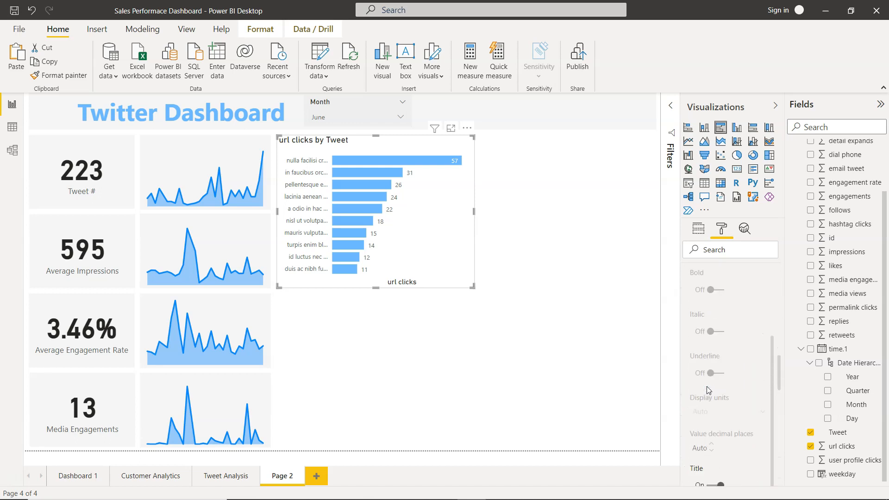
left_click(708, 416)
scroll(708, 416, "up", 8)
scroll(707, 421, "up", 2)
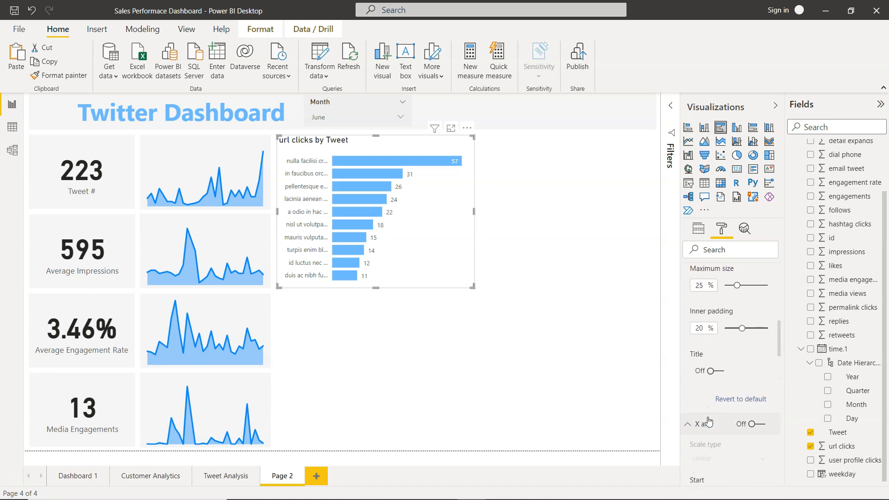
left_click(690, 424)
scroll(690, 417, "up", 10)
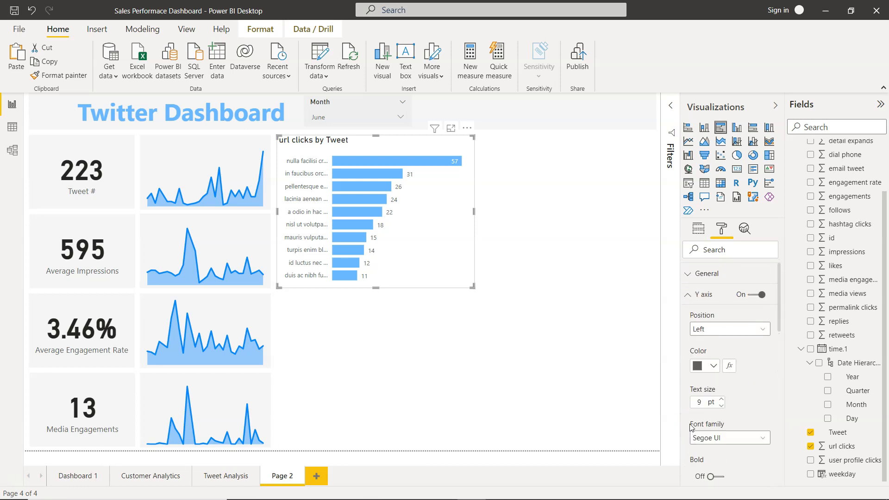
left_click(688, 295)
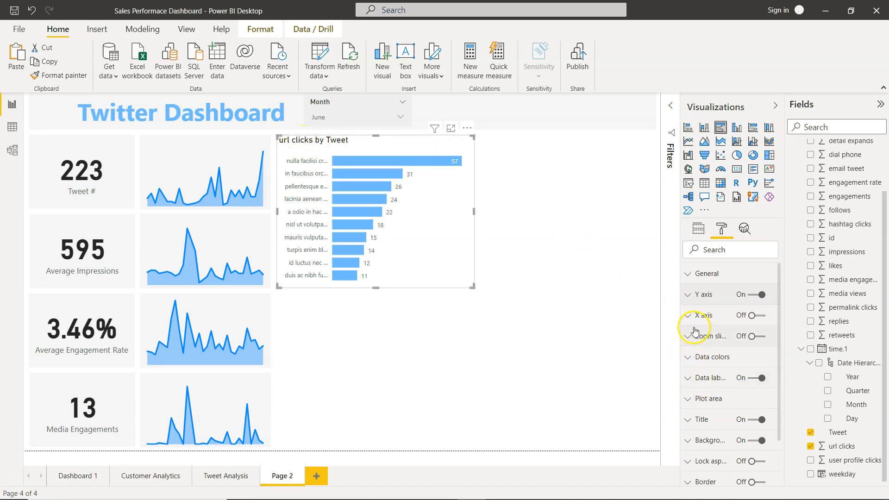
Step: Set the bar chart's Y axis maximum size to 45% and its inner padding to 34%
left_click(688, 295)
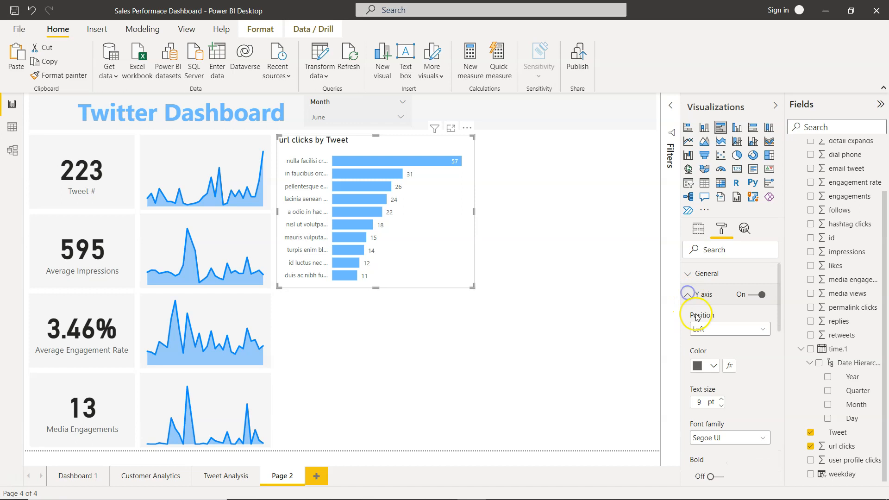
scroll(704, 338, "down", 5)
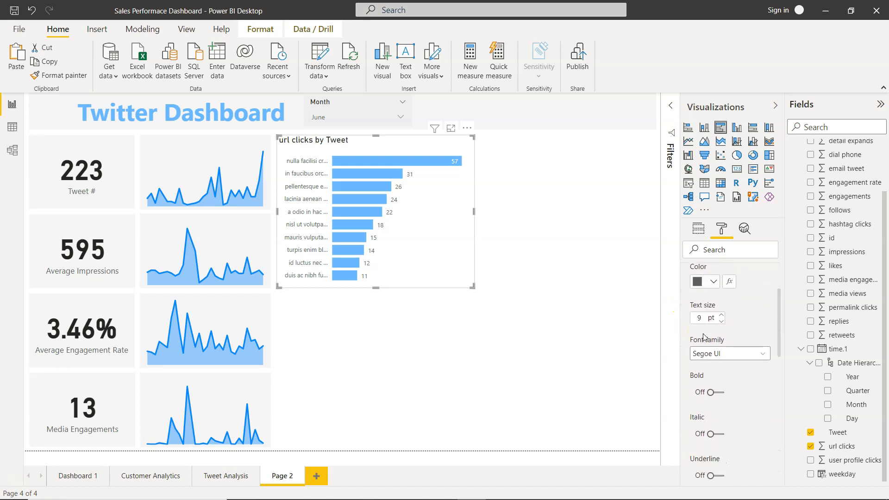
scroll(704, 336, "down", 1)
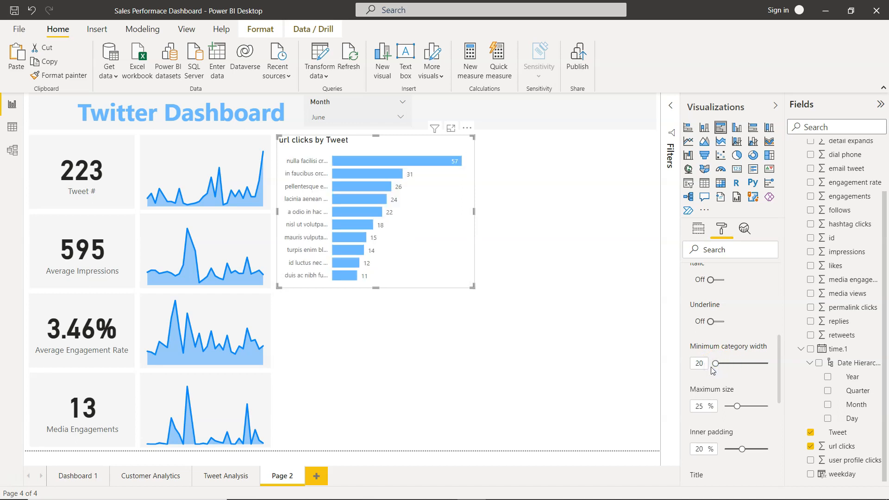
left_click_drag(737, 406, 761, 407)
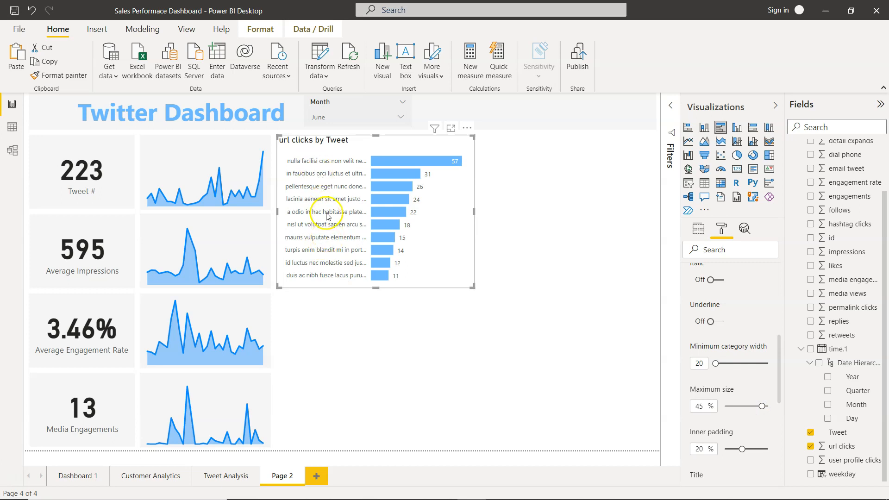
left_click_drag(742, 449, 755, 450)
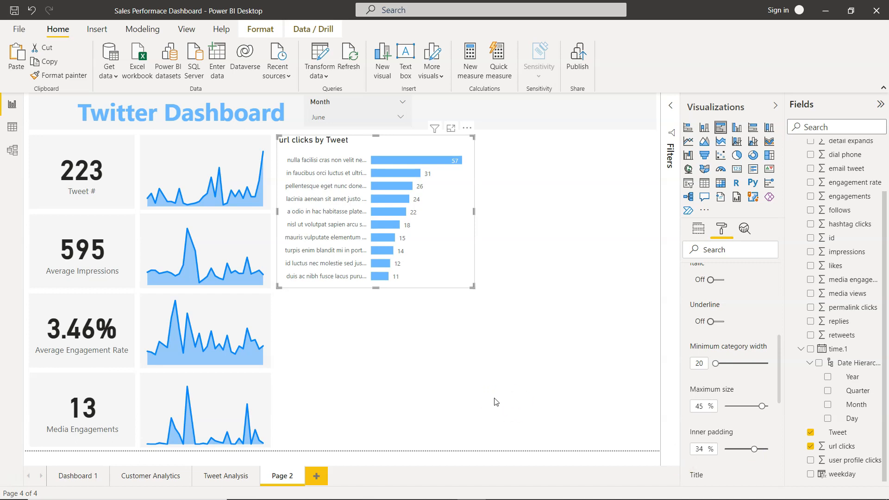
scroll(693, 299, "up", 5)
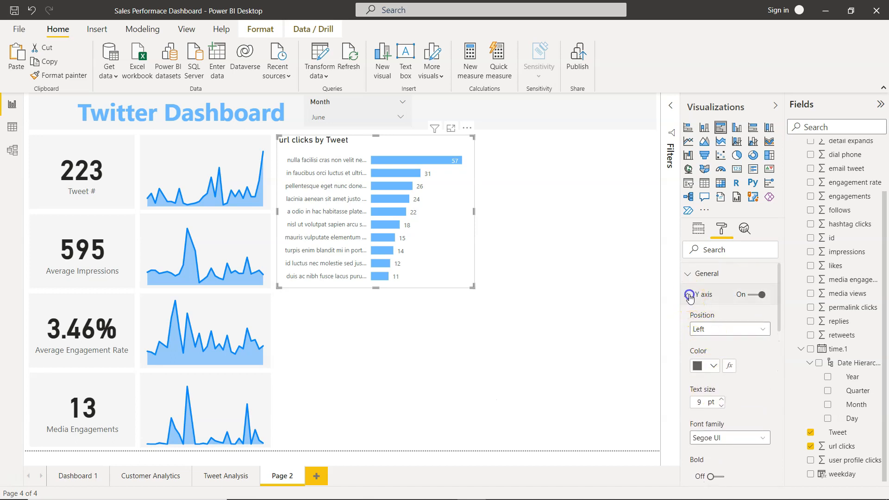
left_click(688, 295)
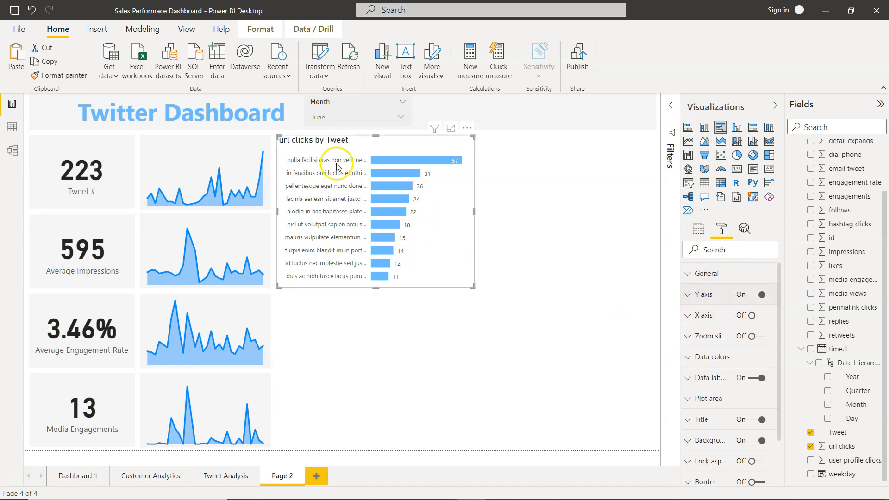
left_click(694, 387)
scroll(715, 415, "down", 3)
scroll(720, 421, "down", 7)
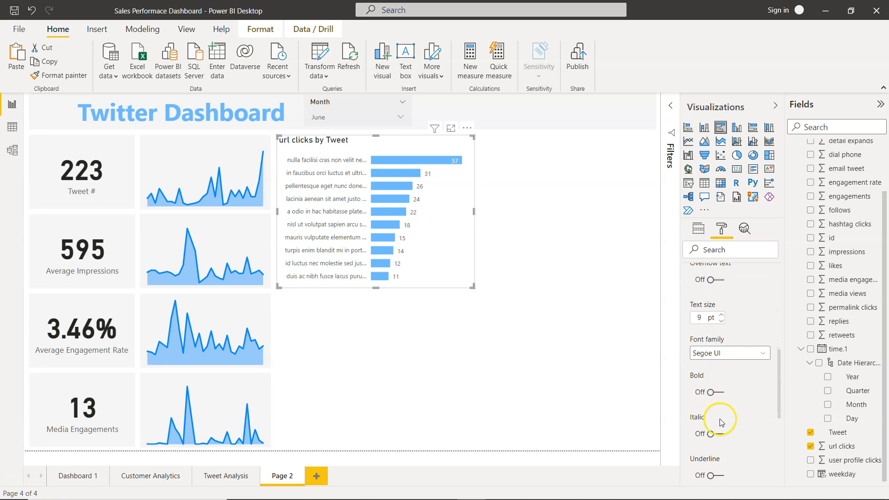
scroll(721, 419, "up", 6)
scroll(721, 387, "up", 3)
left_click(693, 334)
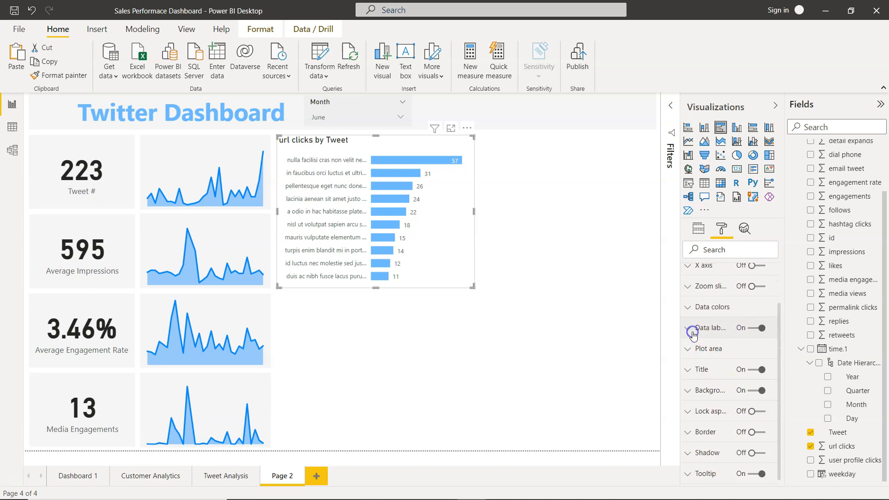
Step: Set the bar chart's title text to "Top 10 Tweets By URL Clicks" and its font color to the lighter black (gray) theme shade
left_click(688, 368)
triple_click(707, 361)
type("Top 10 Tweets By URL Clicks")
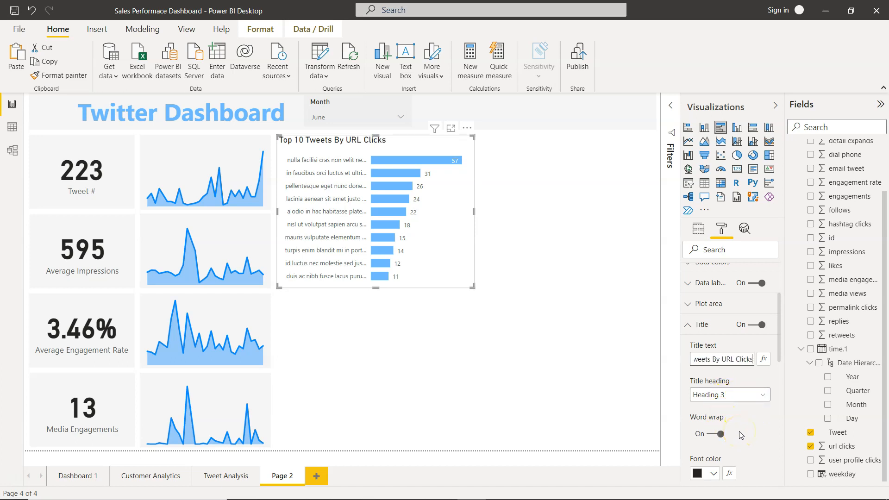
scroll(739, 434, "down", 2)
left_click(708, 415)
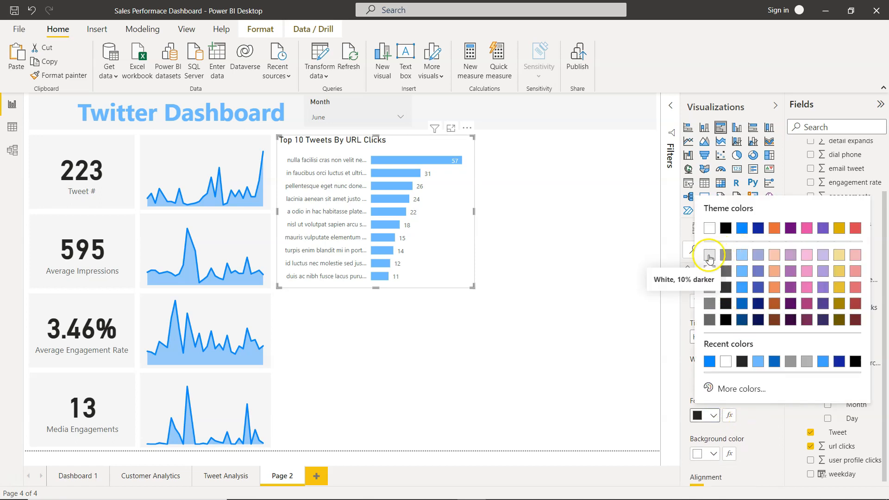
left_click(726, 254)
scroll(707, 369, "down", 3)
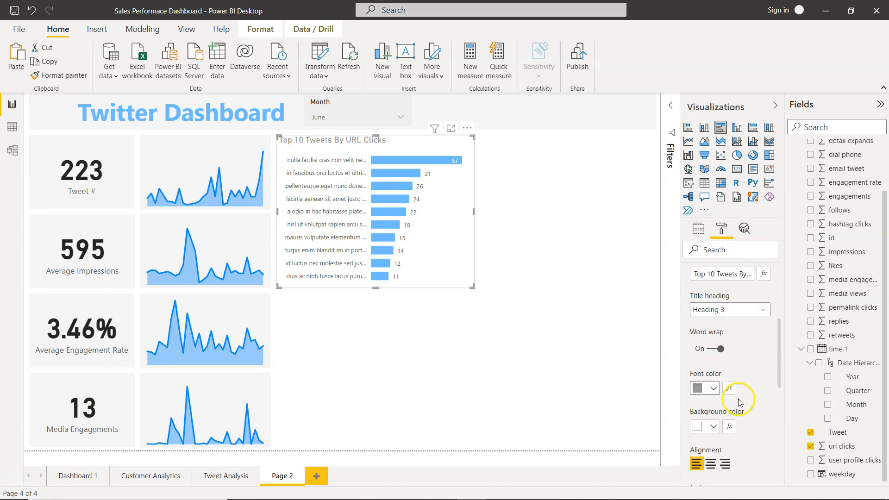
Step: Center the bar chart's title, increase its text size and make it bold
left_click(710, 376)
left_click(721, 409)
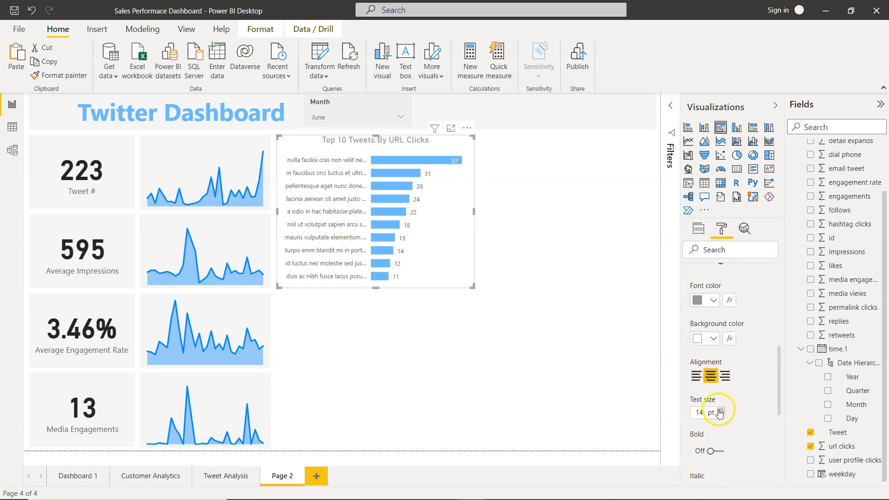
left_click(721, 409)
left_click(720, 451)
left_click(544, 345)
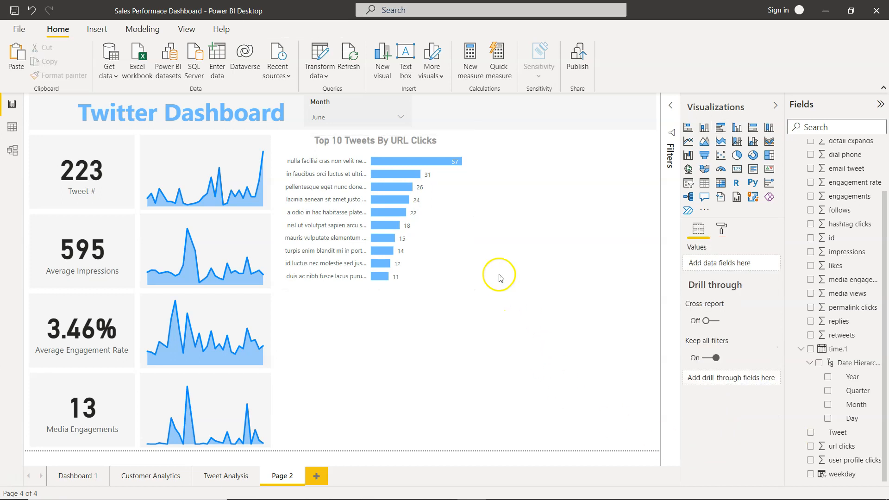
Step: Give the bar chart a "White, 10% darker" background color with 60% transparency
left_click(449, 229)
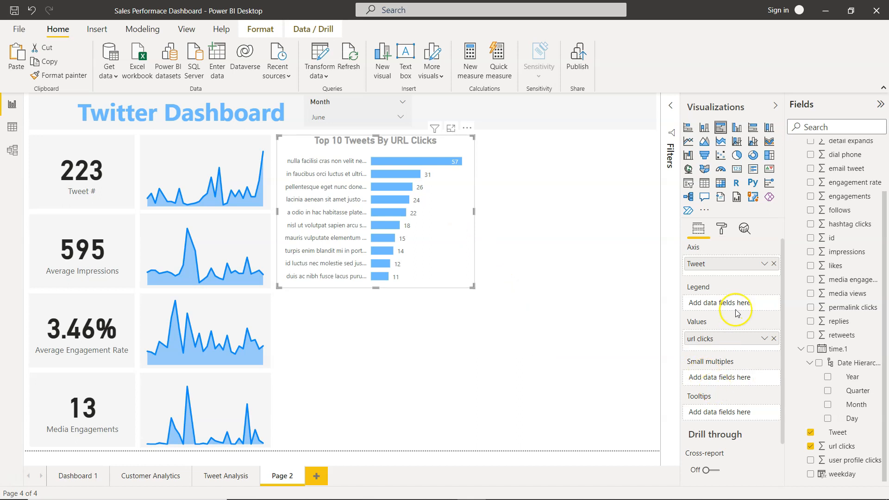
left_click(722, 229)
left_click(689, 439)
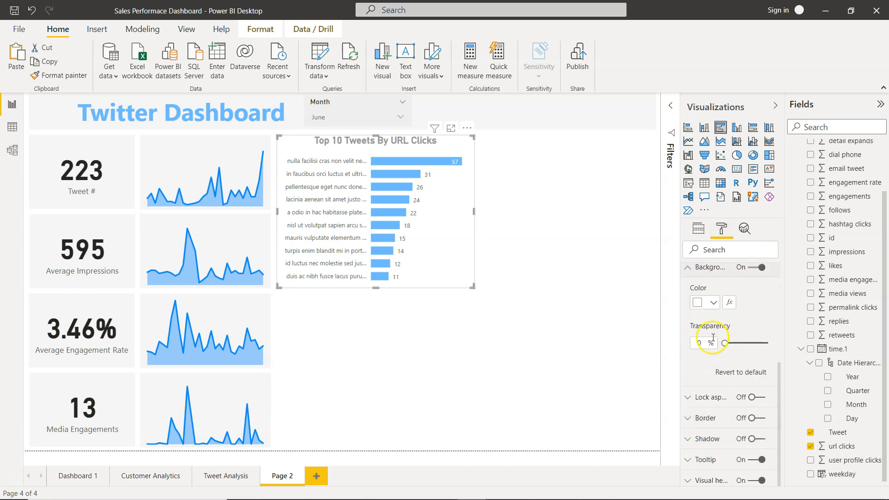
left_click(705, 302)
left_click(710, 142)
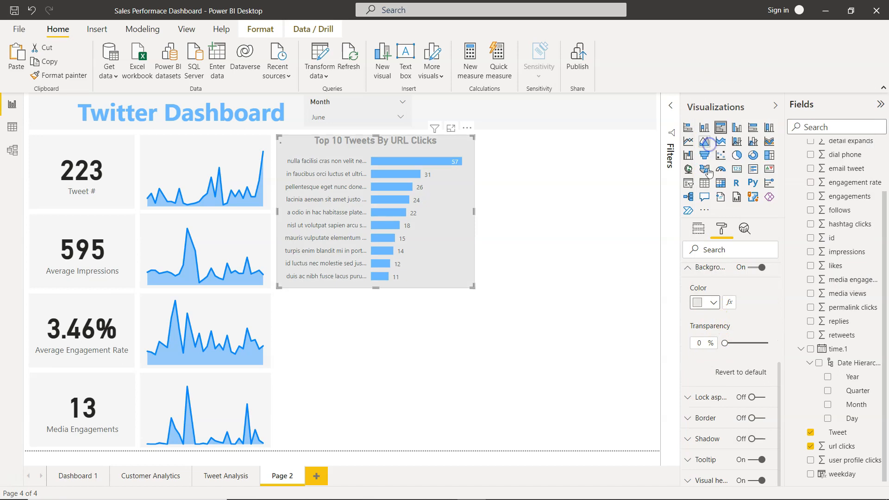
left_click(702, 343)
type("60")
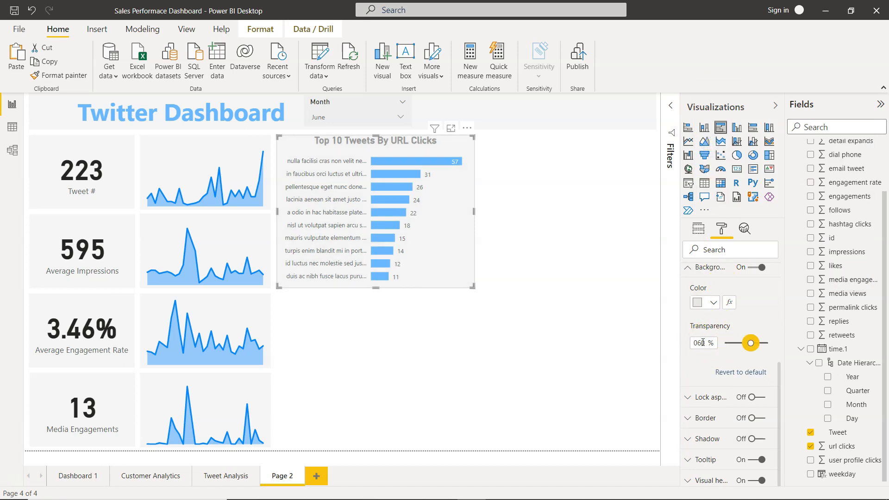
left_click(543, 382)
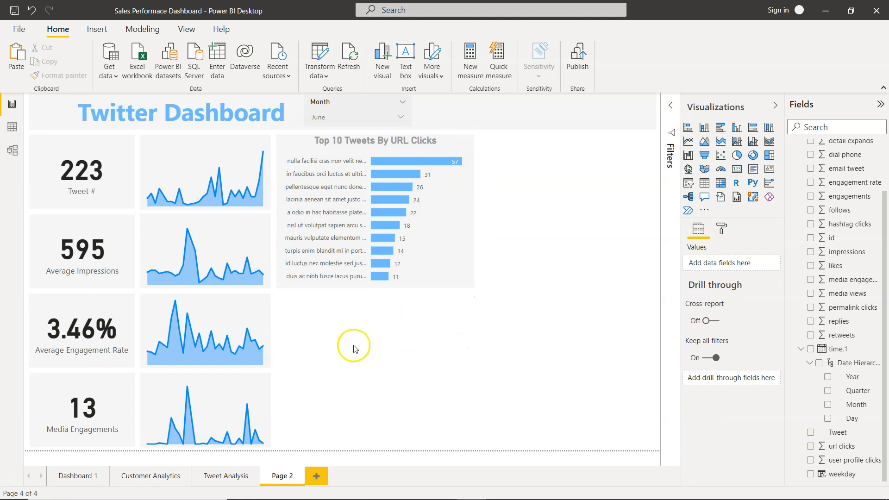
Step: Following the Tweet Analysis page layout, duplicate the Top 10 Tweets bar chart on Page 2 and place the copy beside the original
left_click(229, 478)
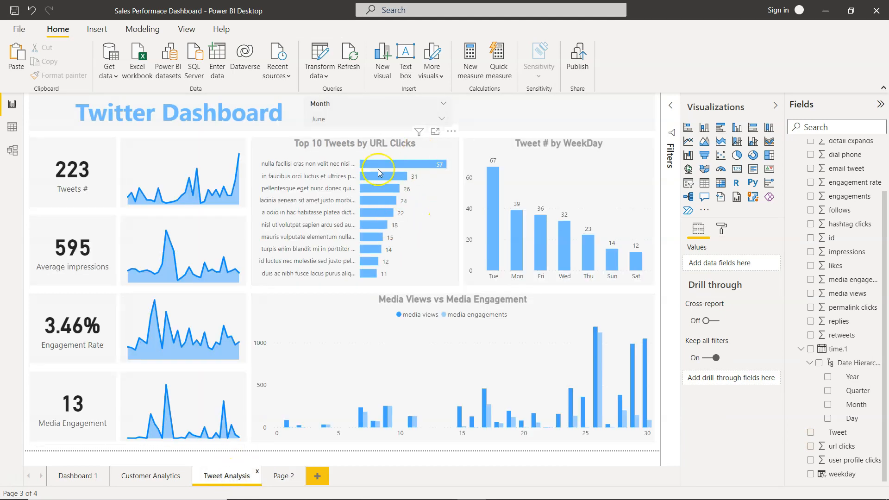
mouse_move(381, 229)
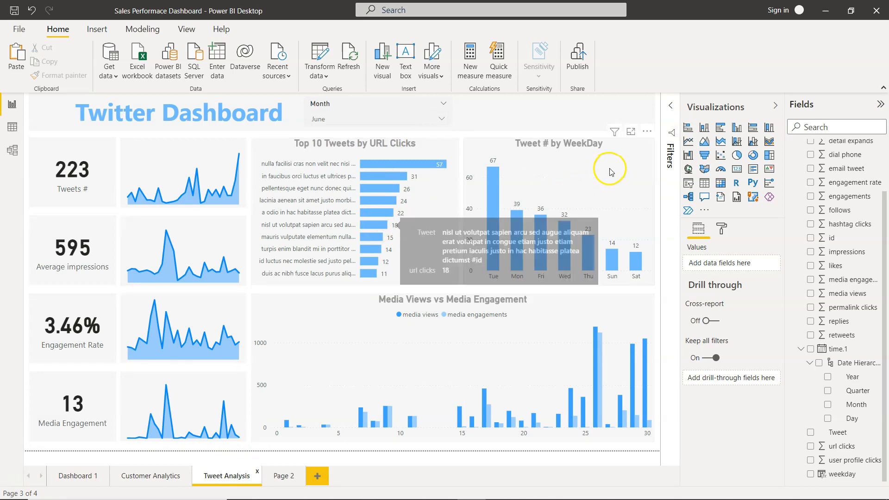
left_click(290, 481)
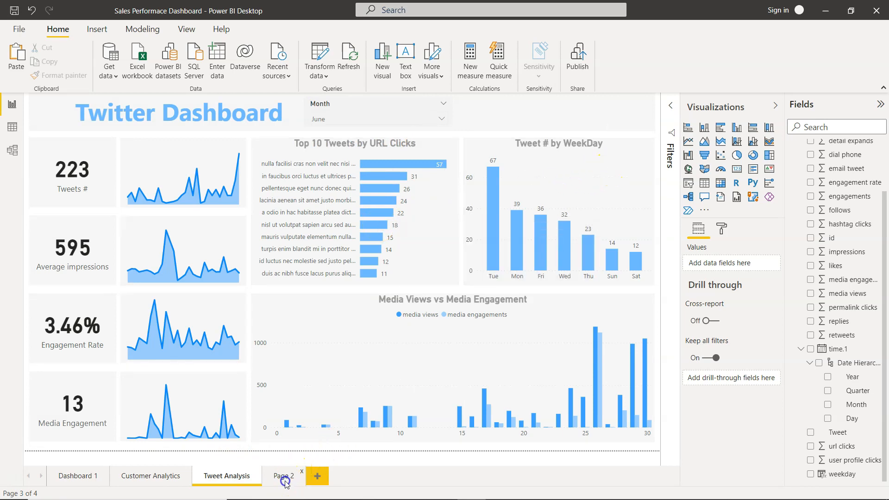
left_click(459, 213)
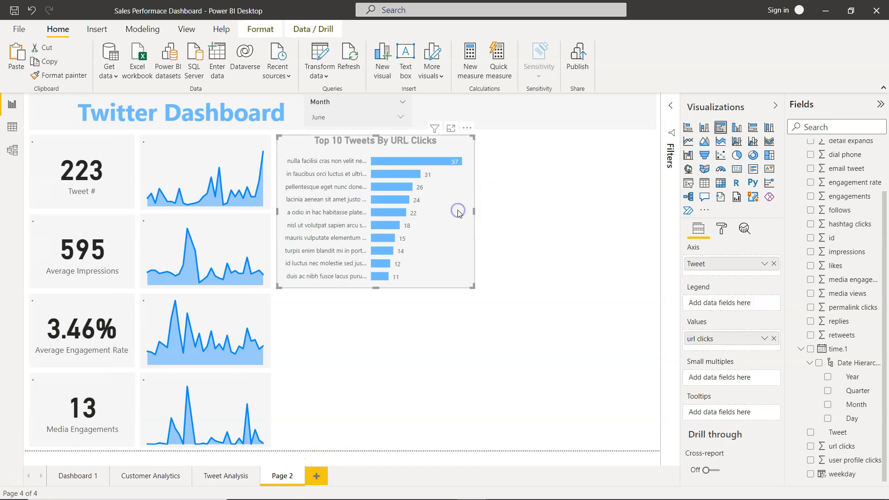
key("ctrl+v")
left_click_drag(458, 210, 635, 206)
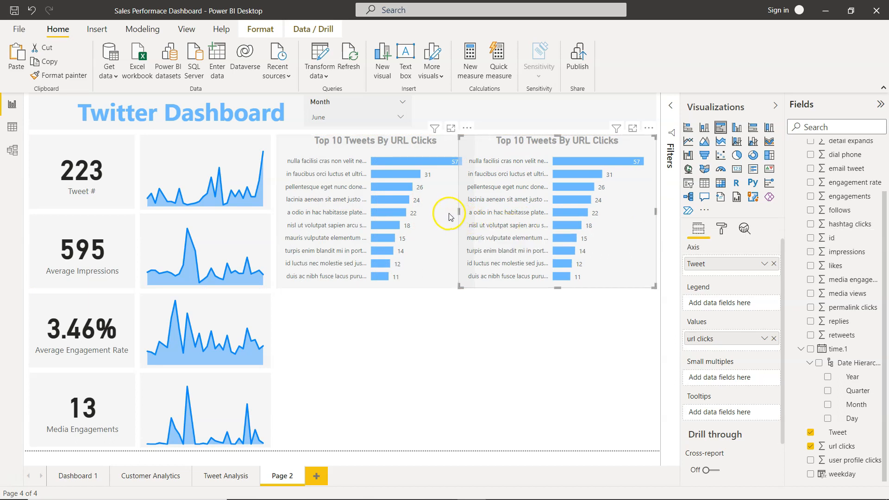
Step: Narrow the two neighbouring bar charts from their facing edges to leave a small gap between them
left_click_drag(459, 211, 469, 212)
left_click(473, 213)
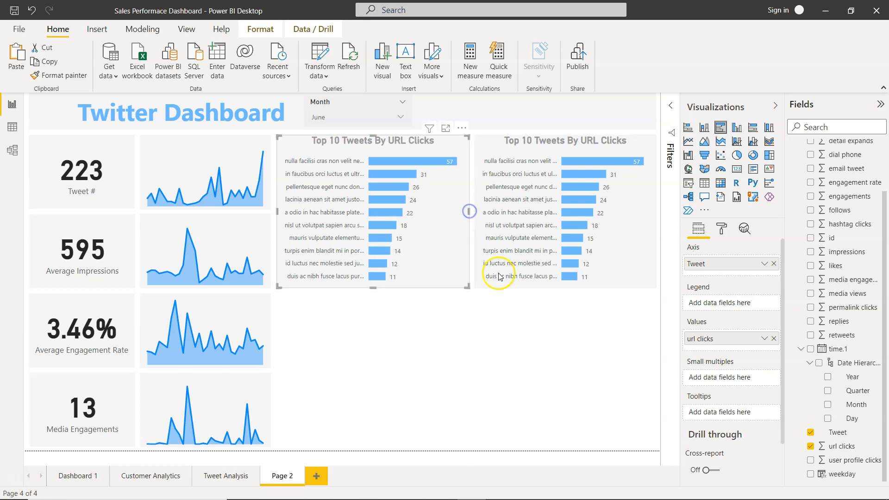
left_click(521, 366)
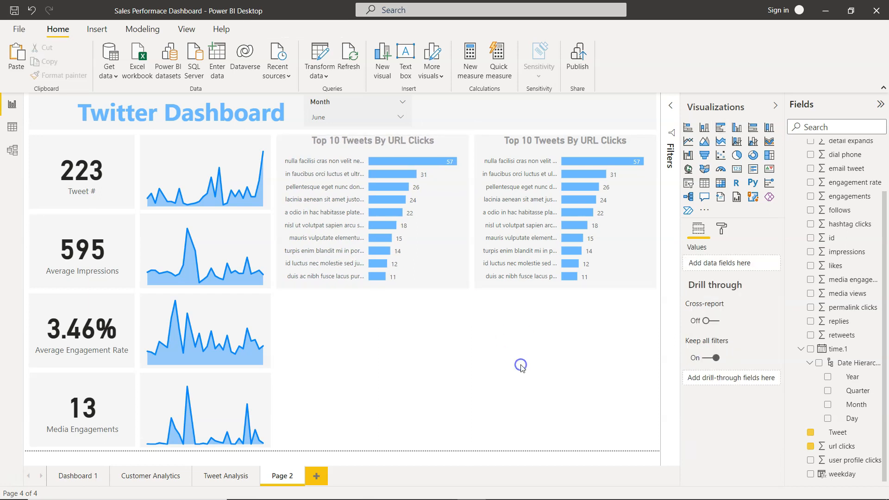
Step: Check which fields the Tweet # by WeekDay chart on the Tweet Analysis page uses, and return to Page 2
left_click(489, 145)
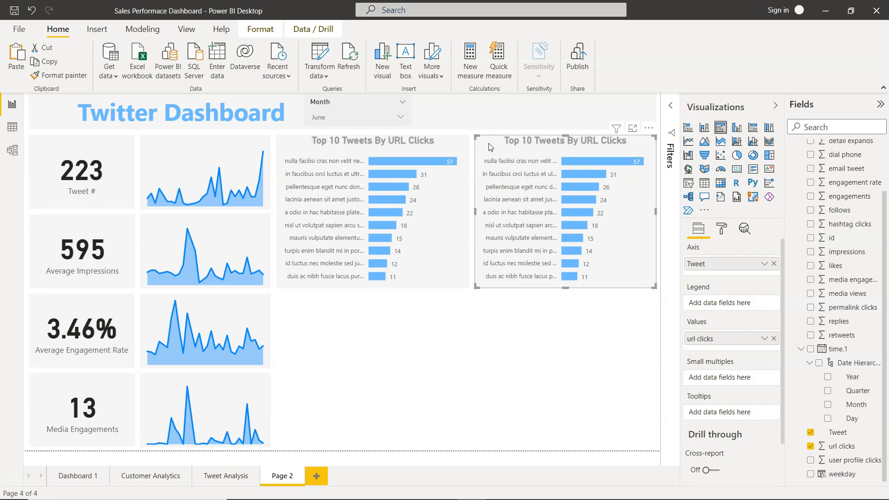
left_click(228, 476)
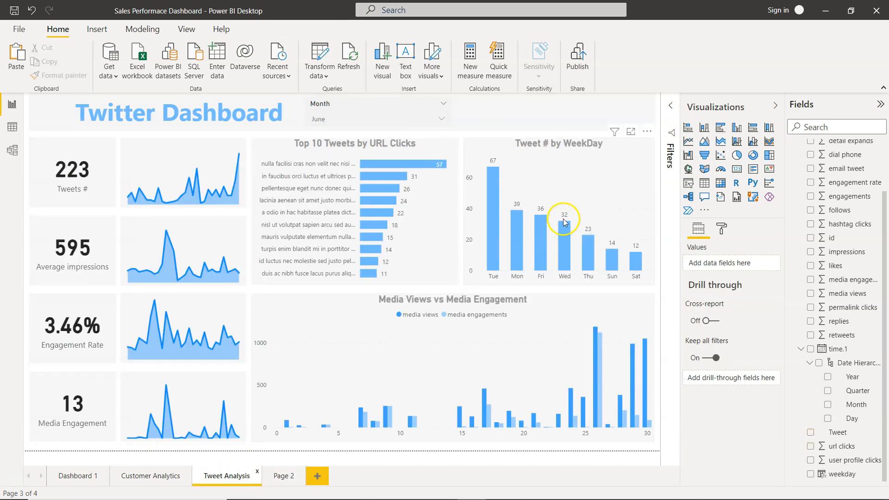
left_click(588, 181)
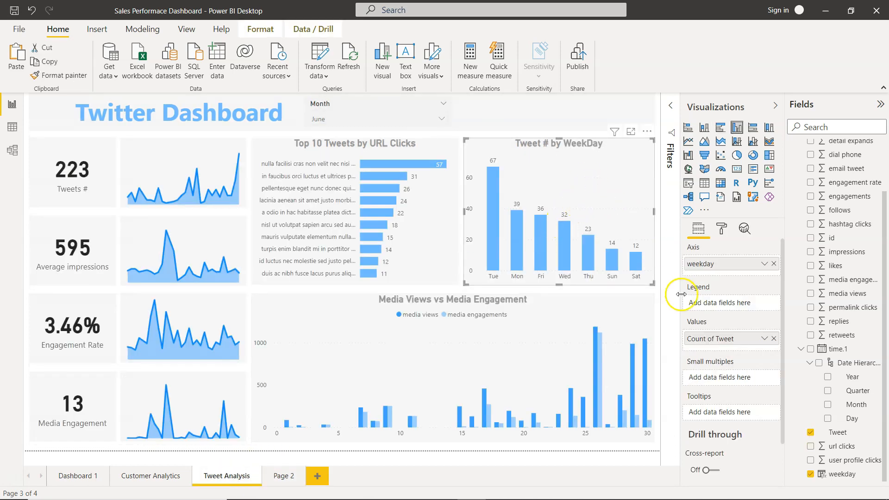
left_click(283, 477)
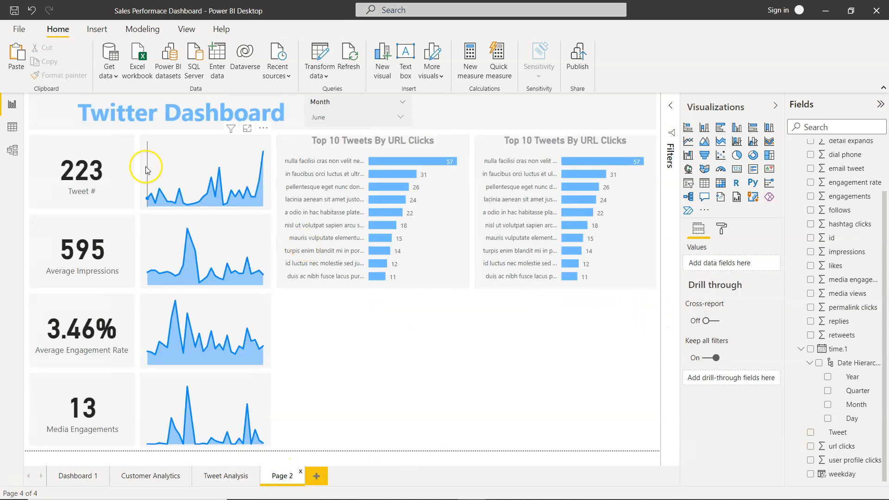
Step: Examine the weekday column's formula in the SocialMedia table data, and return to the report
left_click(11, 130)
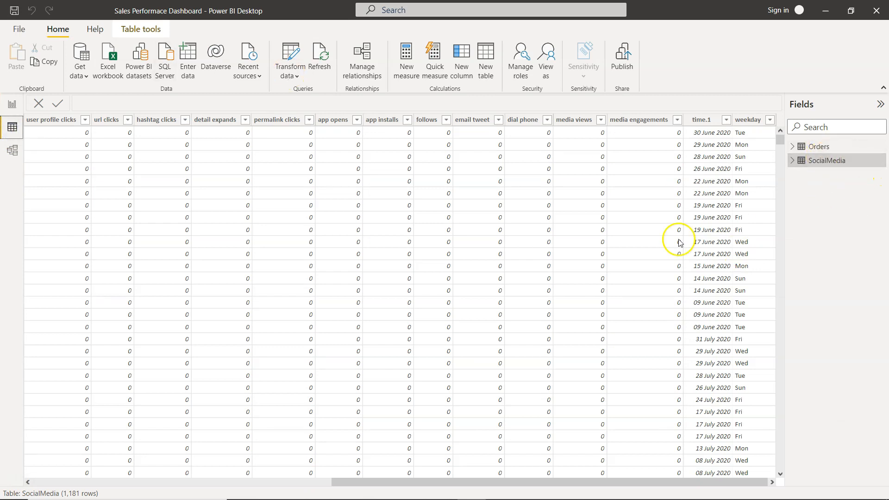
left_click(750, 121)
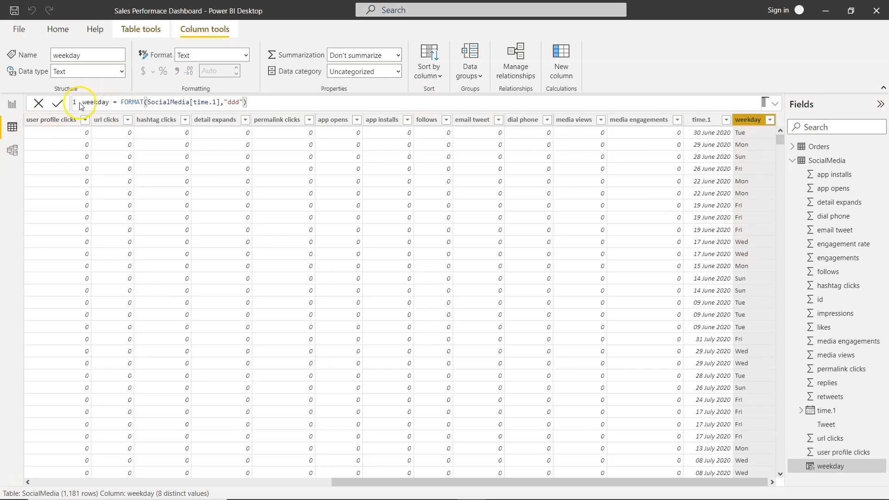
left_click(10, 107)
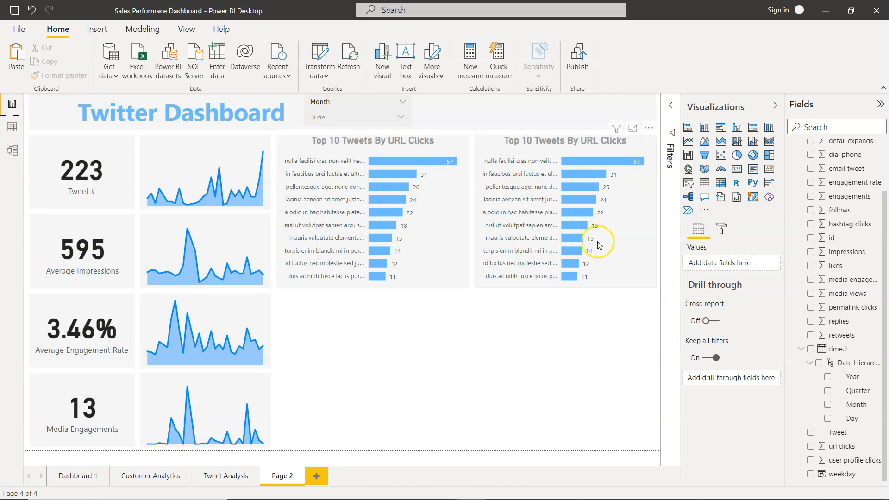
Step: Following the Tweet Analysis page, convert the copied Top 10 Tweets bar chart on Page 2 to a clustered column chart
left_click(636, 246)
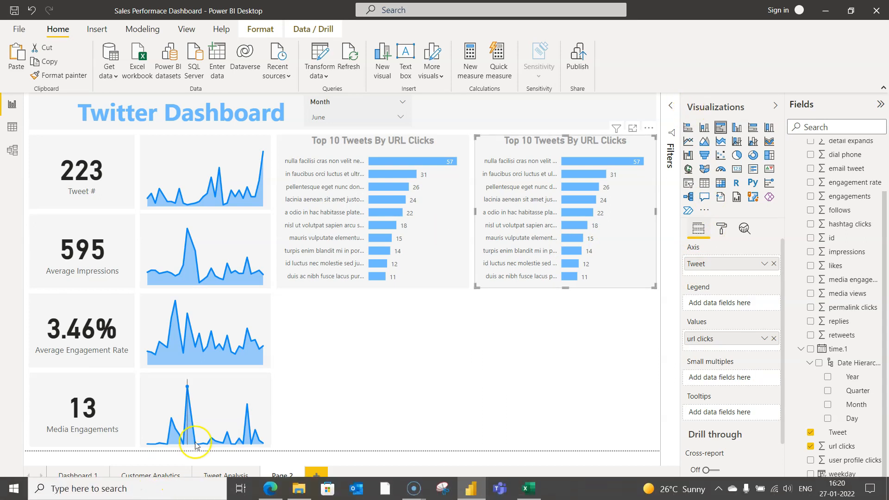
left_click(227, 477)
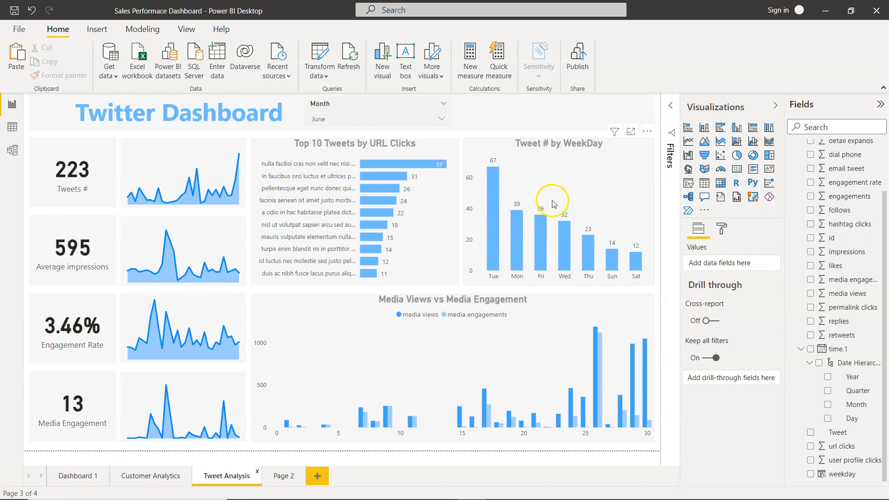
left_click(282, 477)
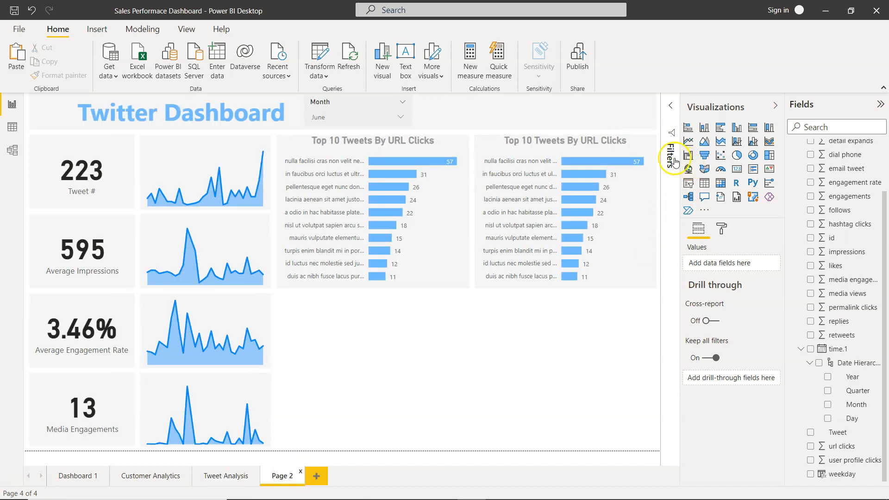
left_click(635, 196)
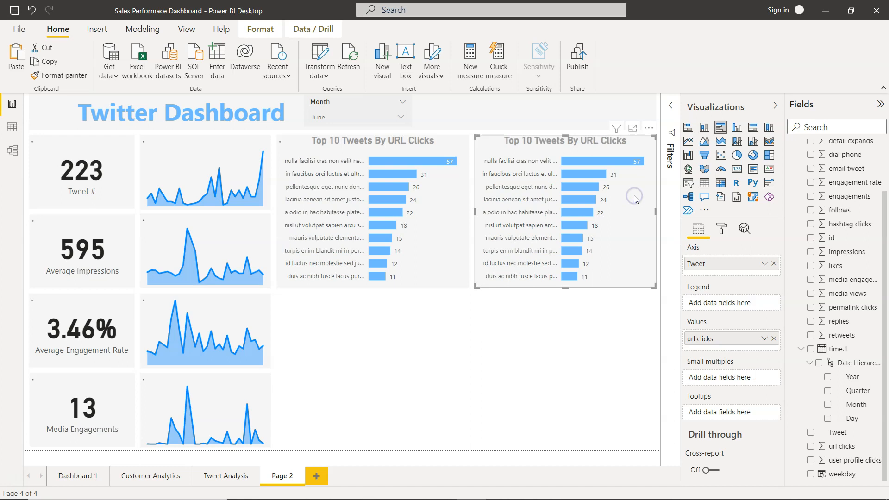
left_click(737, 131)
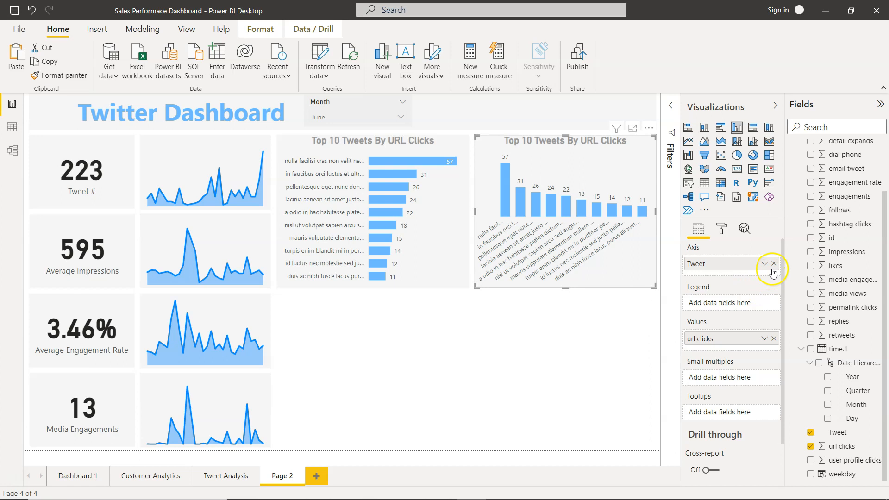
Step: Replace the Tweet field on the column chart's axis with weekday, keeping url clicks as its values
left_click(776, 341)
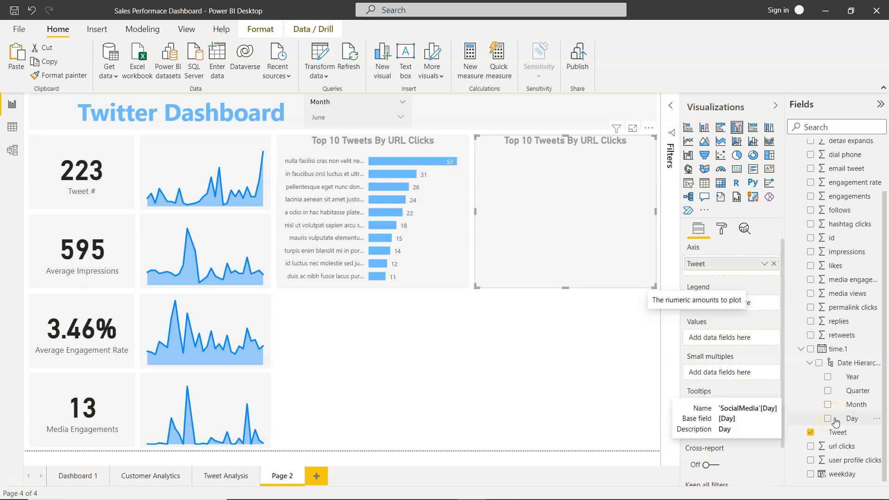
left_click_drag(841, 446, 737, 338)
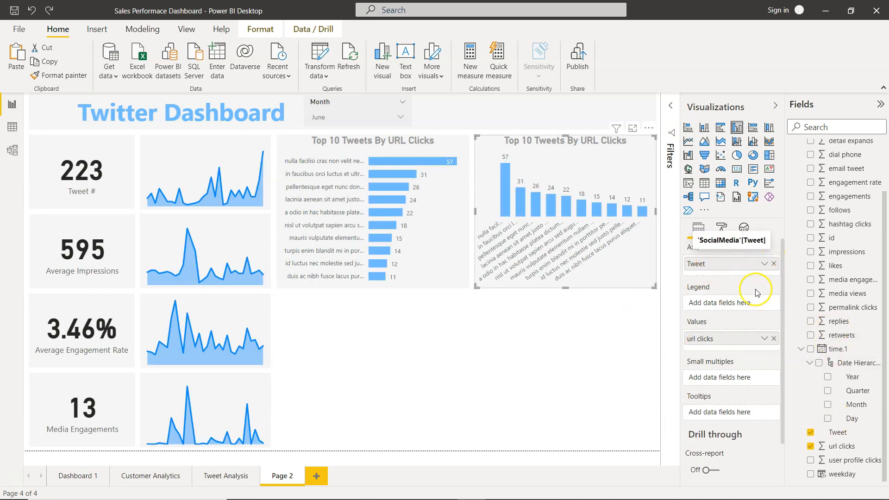
left_click(773, 263)
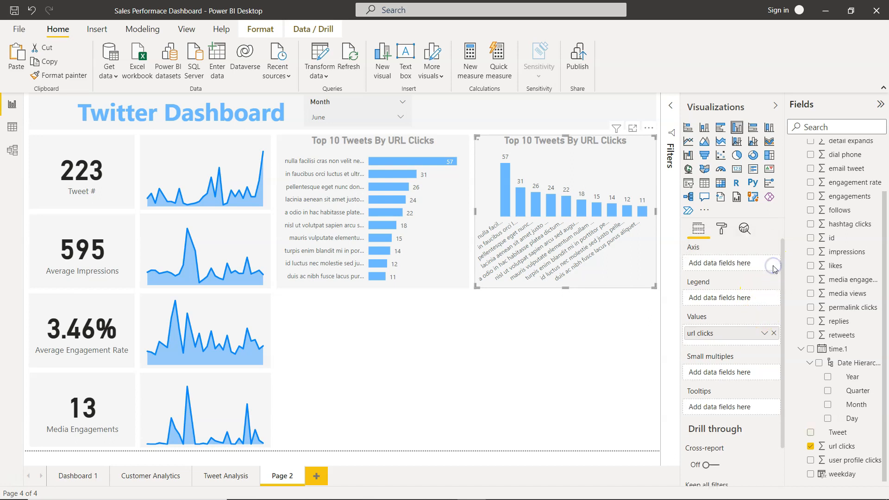
left_click(811, 474)
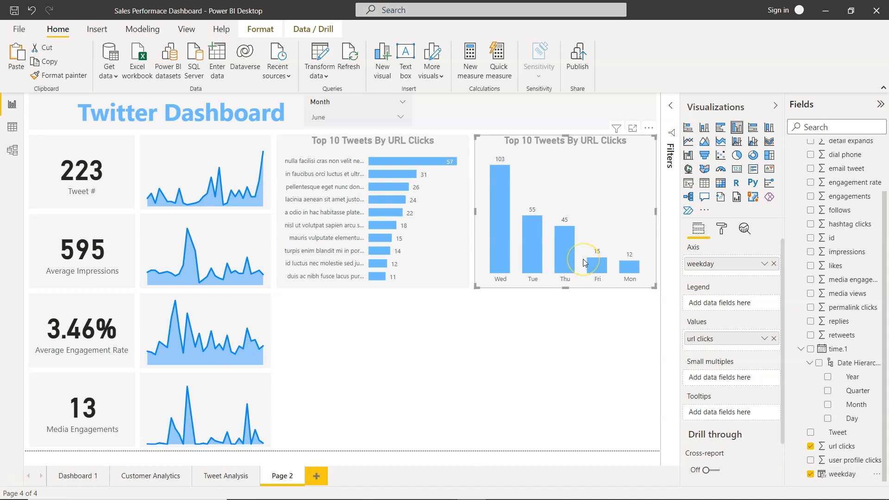
Step: Compare the weekday column chart with the Tweet Analysis page and remove its top 10 Tweet filter on Page 2
left_click(585, 156)
left_click(233, 477)
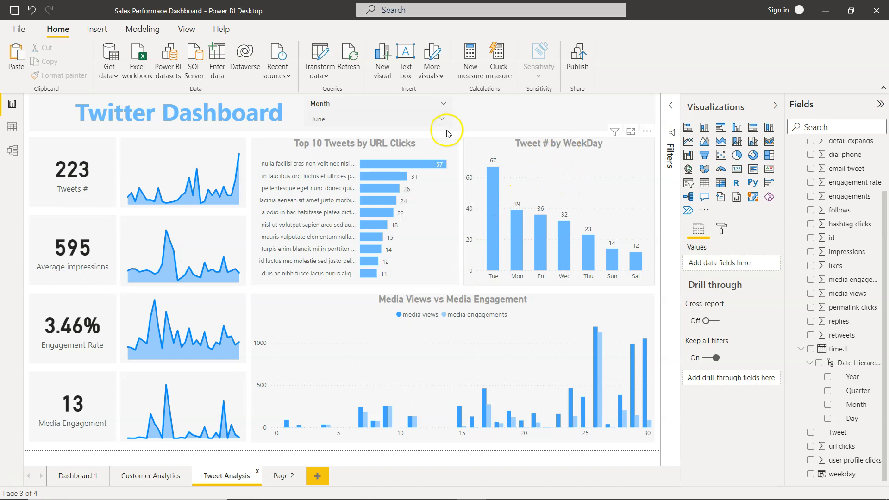
left_click(284, 476)
left_click(626, 204)
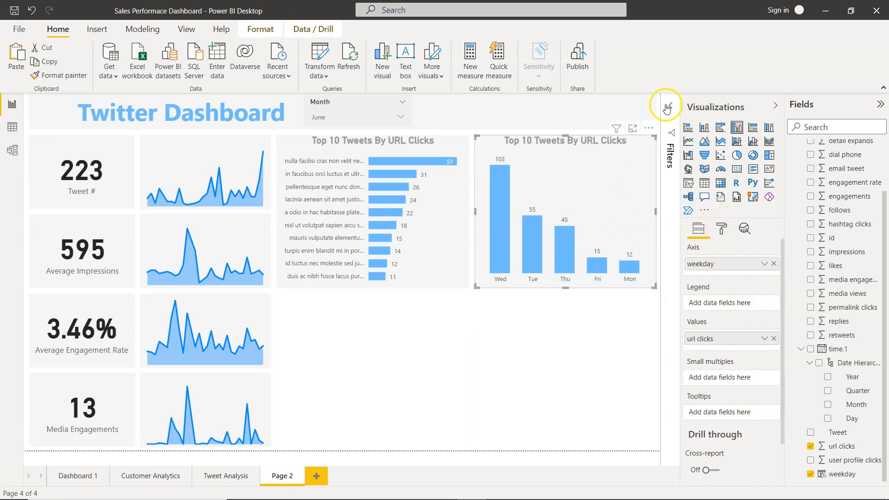
left_click(670, 105)
mouse_move(624, 184)
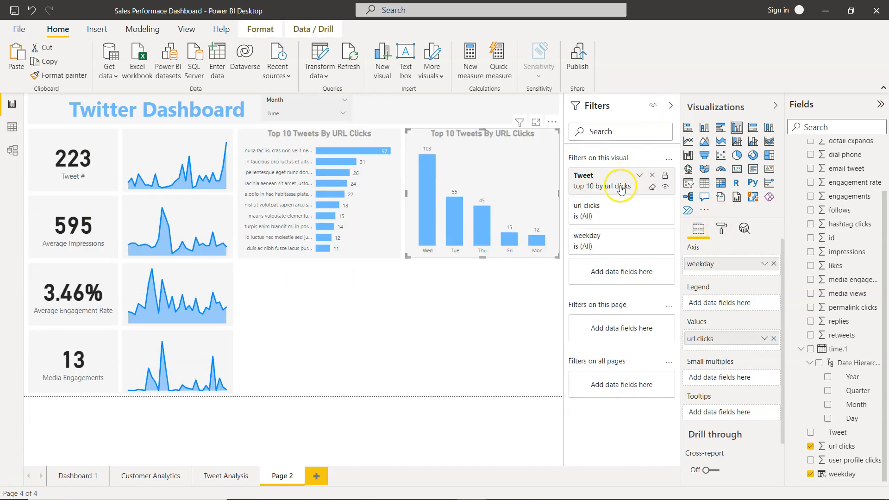
left_click(652, 176)
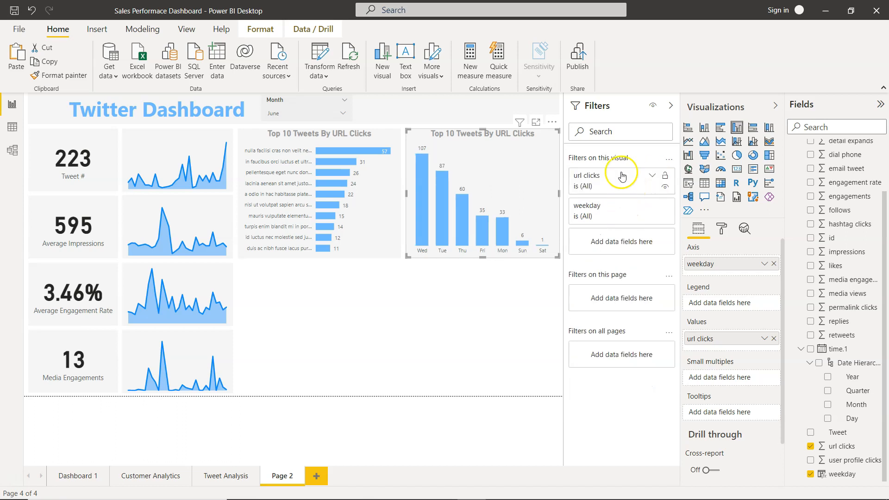
left_click(507, 339)
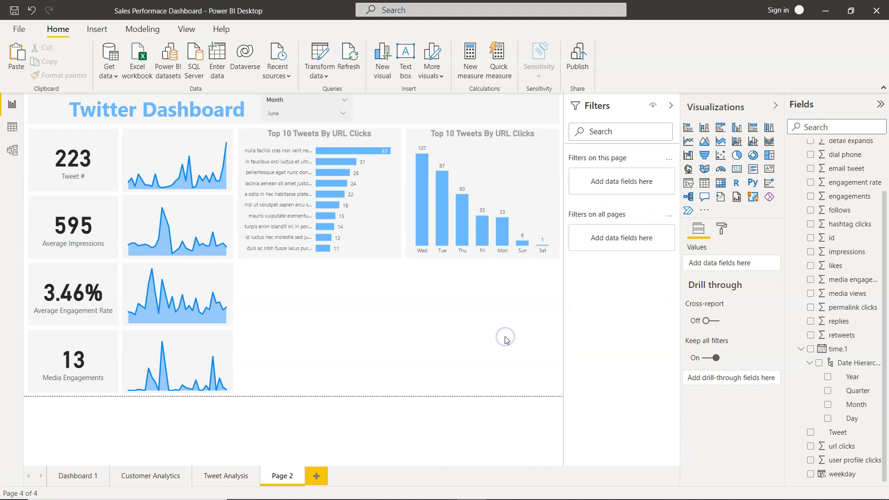
left_click(671, 106)
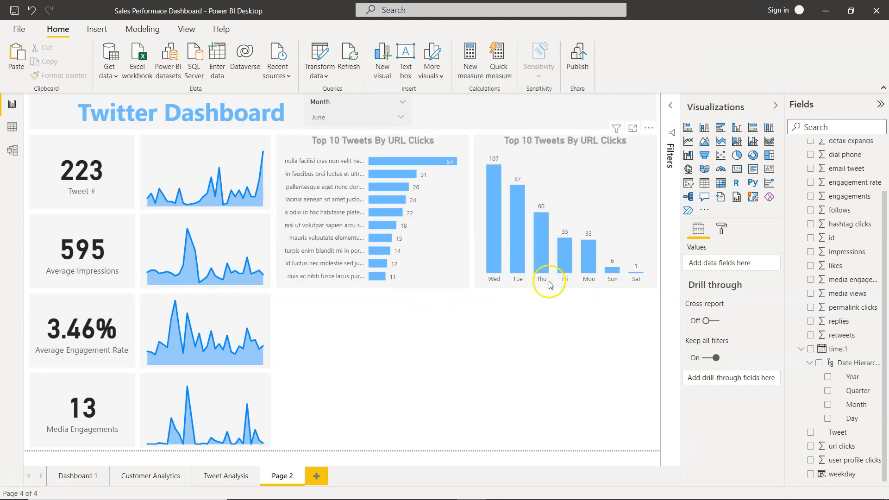
Step: Change the weekday column chart's title text to "Tweet # by WeekDay"
left_click(589, 143)
left_click(724, 233)
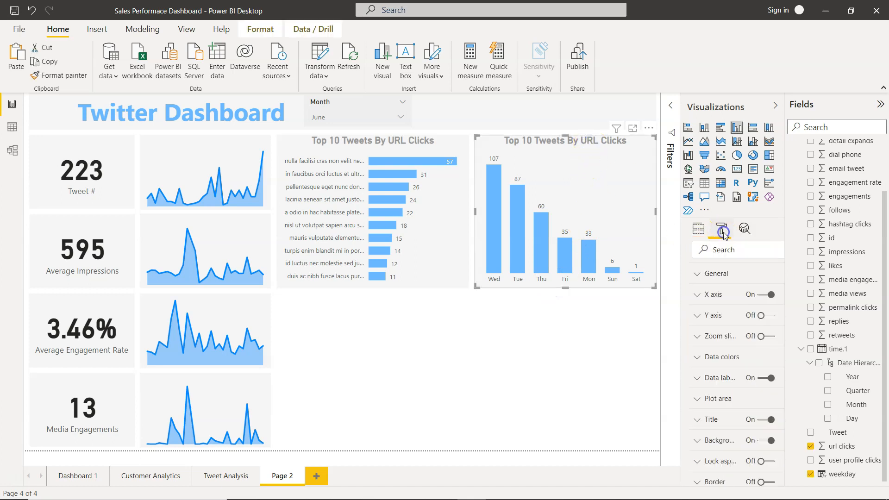
left_click(690, 423)
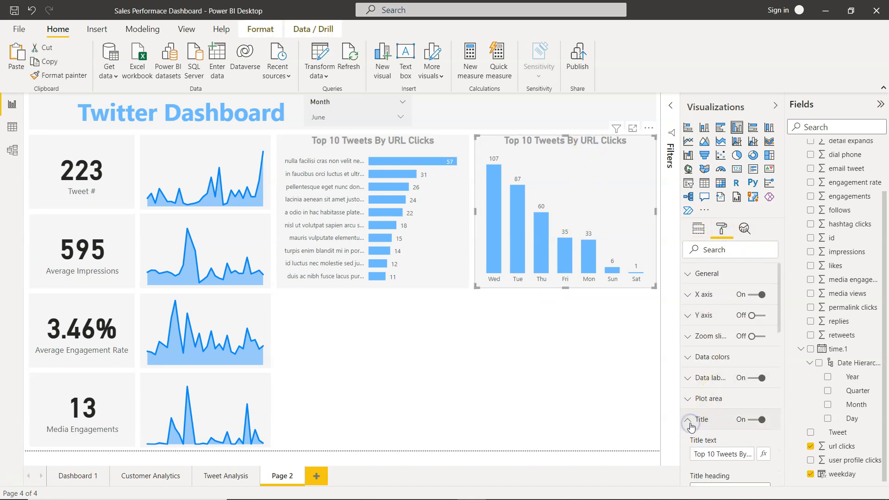
left_click(699, 406)
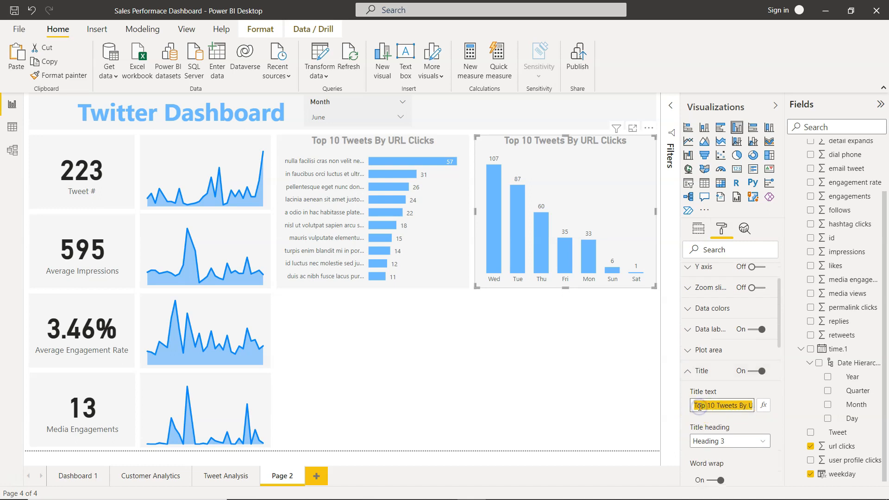
type("Tweet")
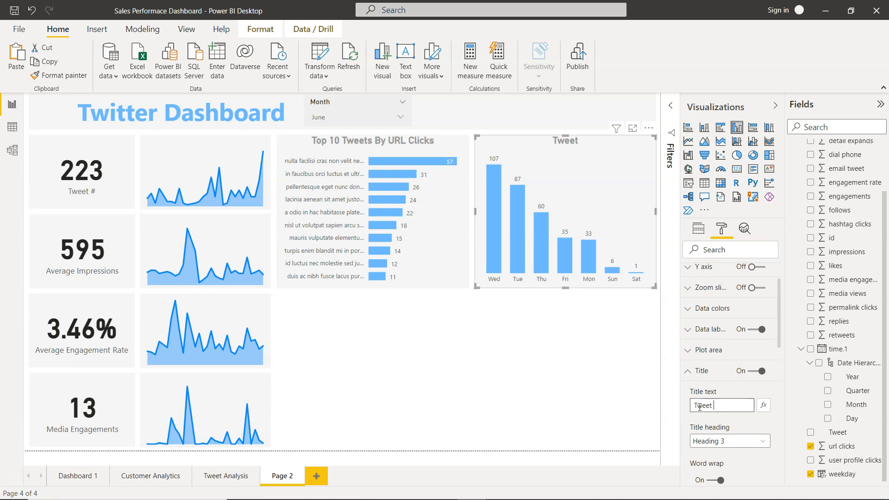
type(" # by WeekDay")
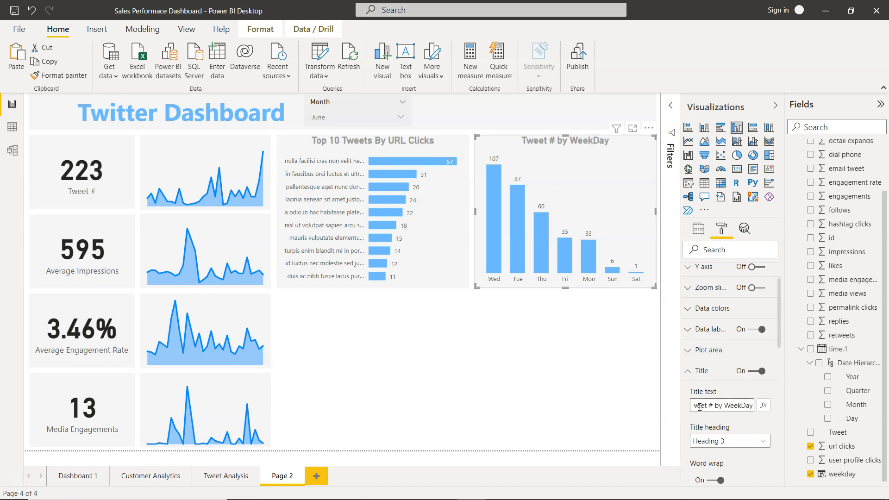
key("Return")
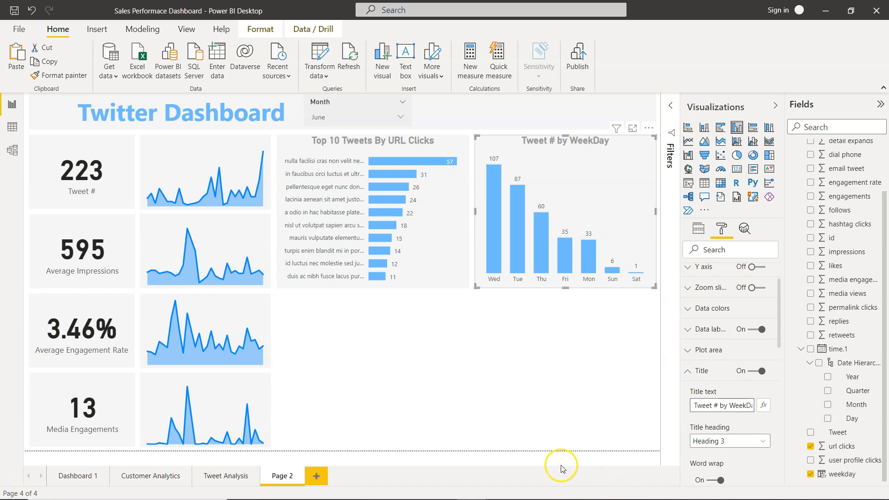
Step: Compare the value fields and aggregation options of the Tweet # by WeekDay charts on the Tweet Analysis page and Page 2
left_click(234, 482)
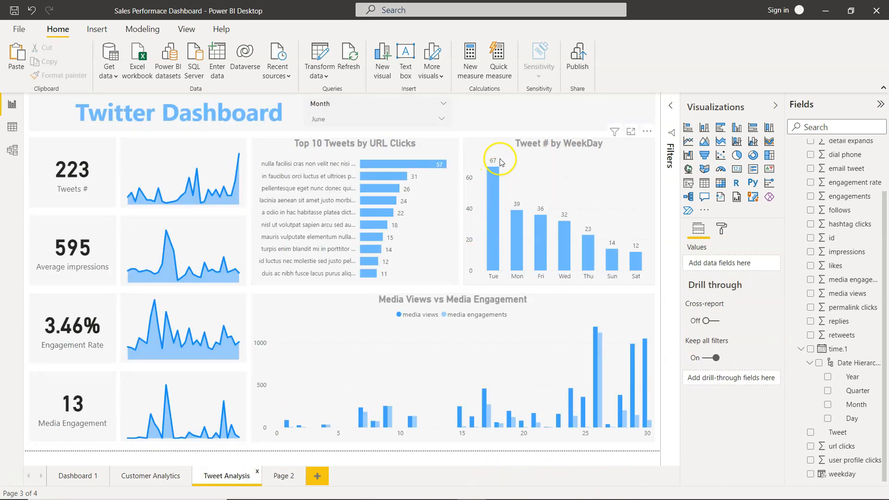
left_click(287, 481)
left_click(235, 476)
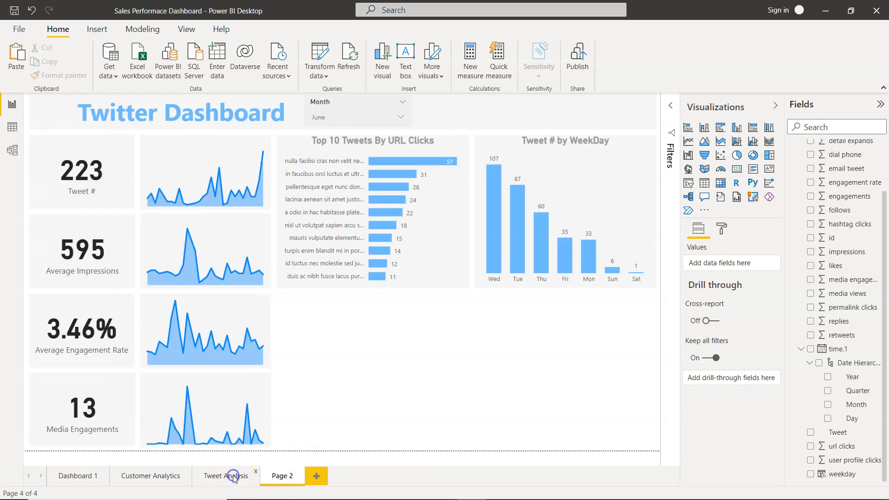
left_click(619, 199)
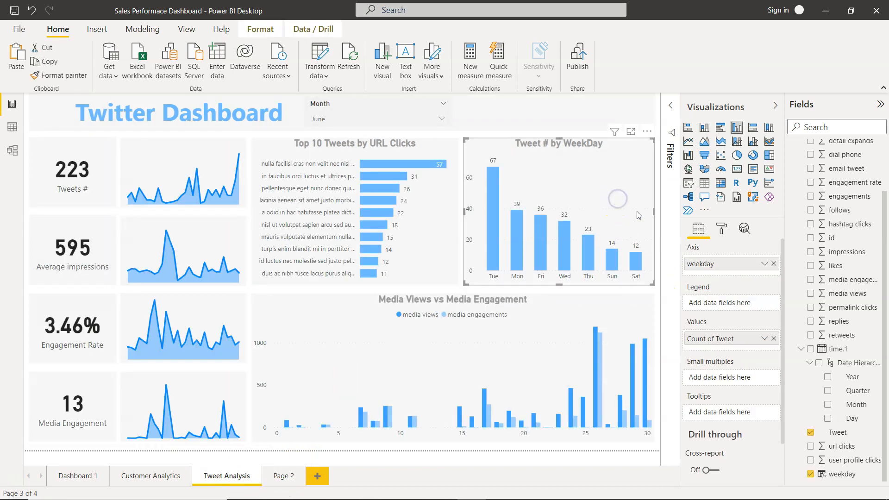
left_click(765, 340)
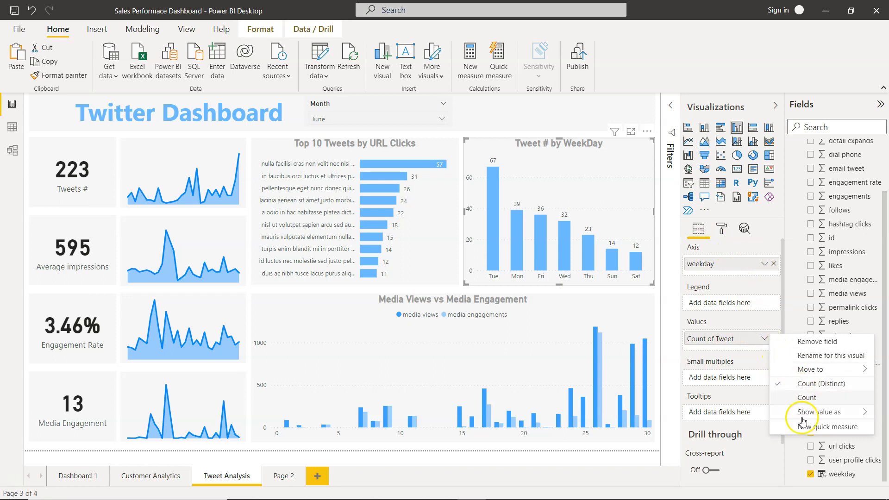
left_click(288, 477)
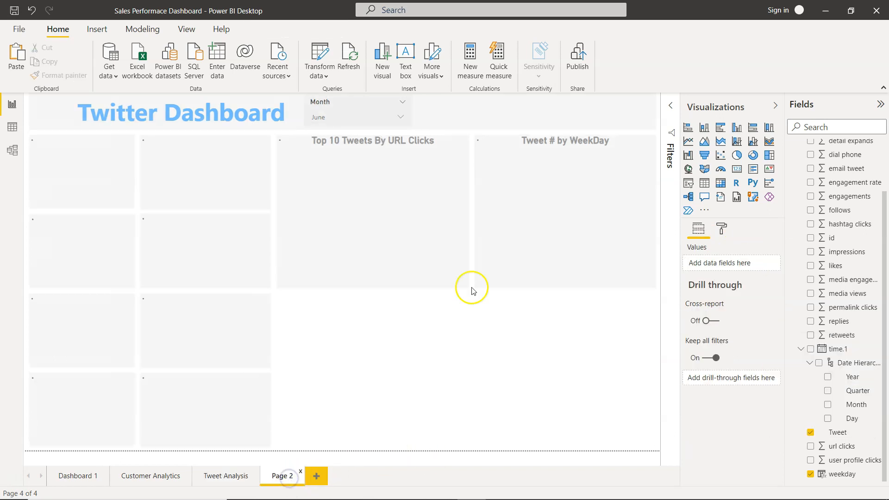
left_click(628, 199)
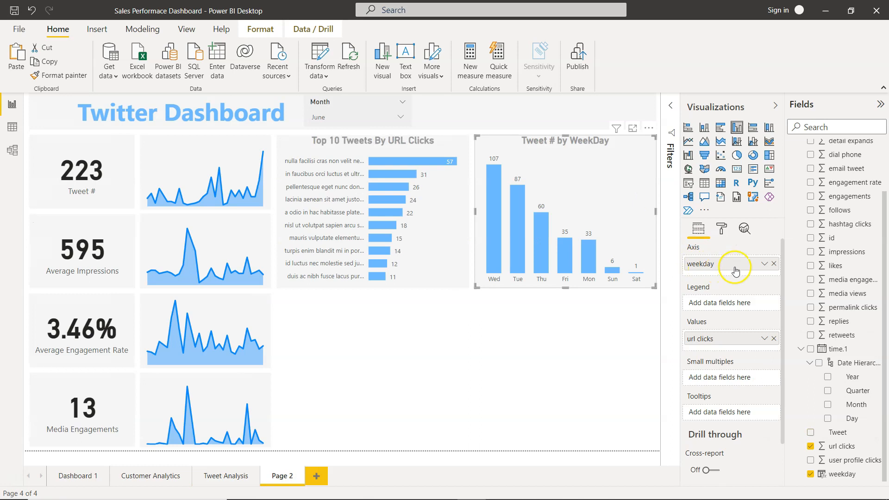
left_click(764, 339)
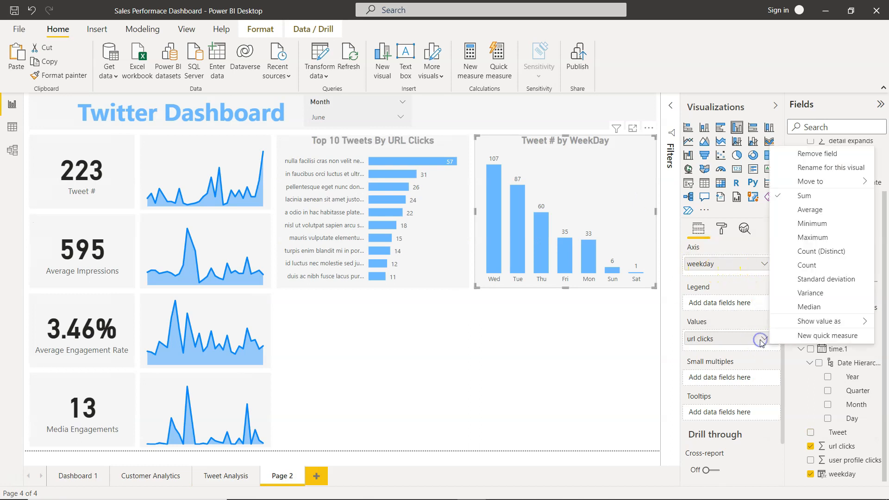
left_click(601, 353)
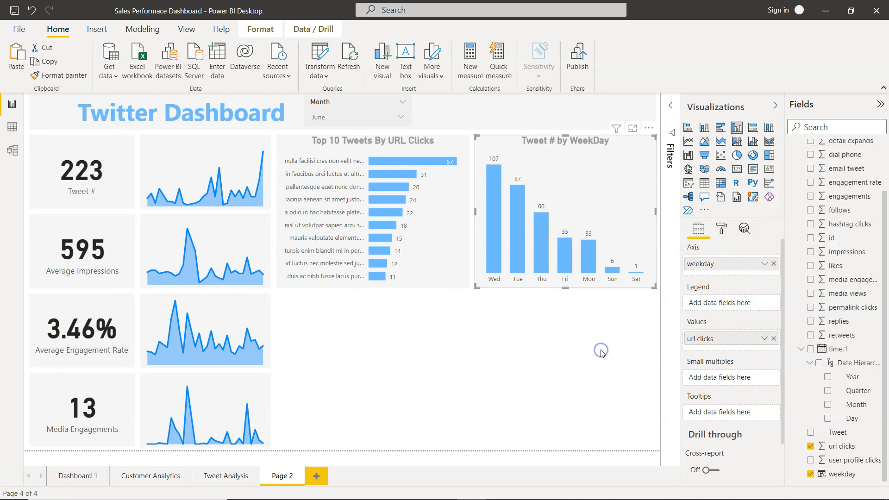
Step: Replace url clicks with the count of Tweet as the values of the Tweet # by WeekDay chart on Page 2, matching the Tweet Analysis page
left_click(227, 476)
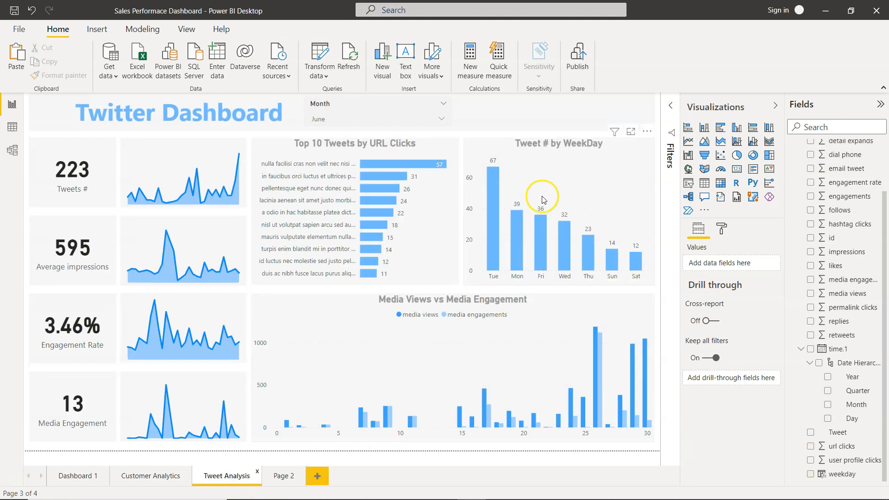
left_click(622, 203)
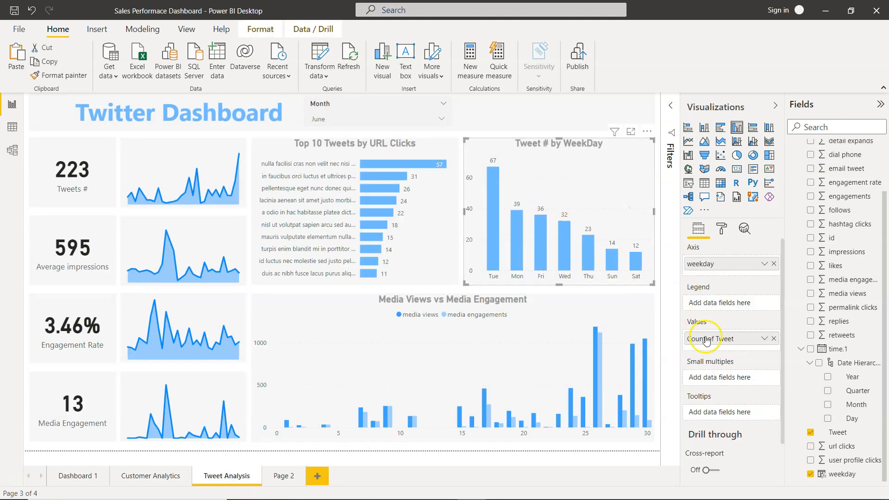
left_click(281, 476)
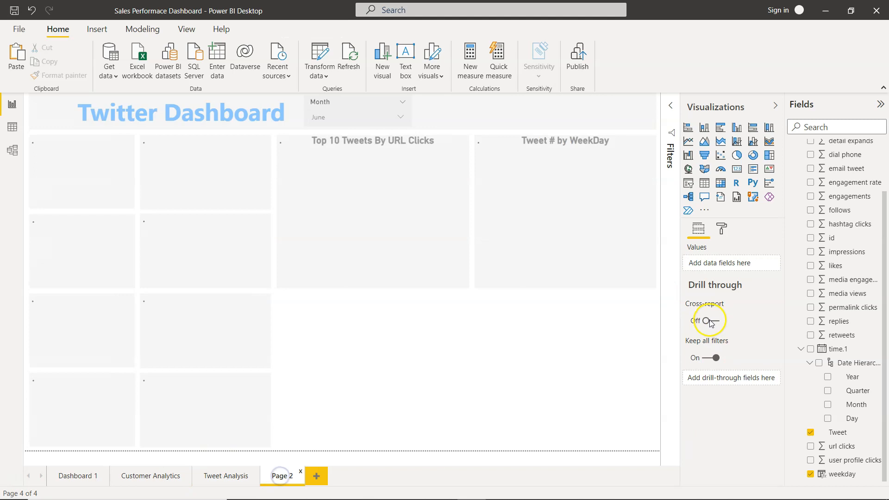
left_click(610, 224)
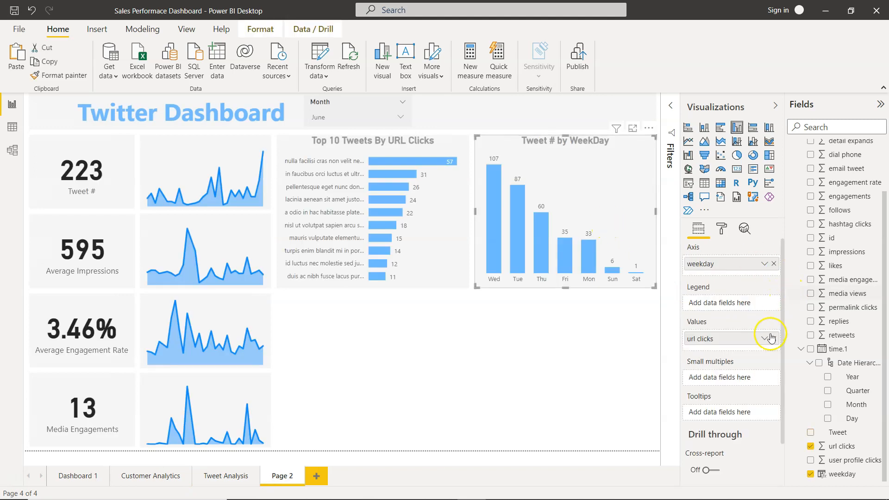
left_click(774, 339)
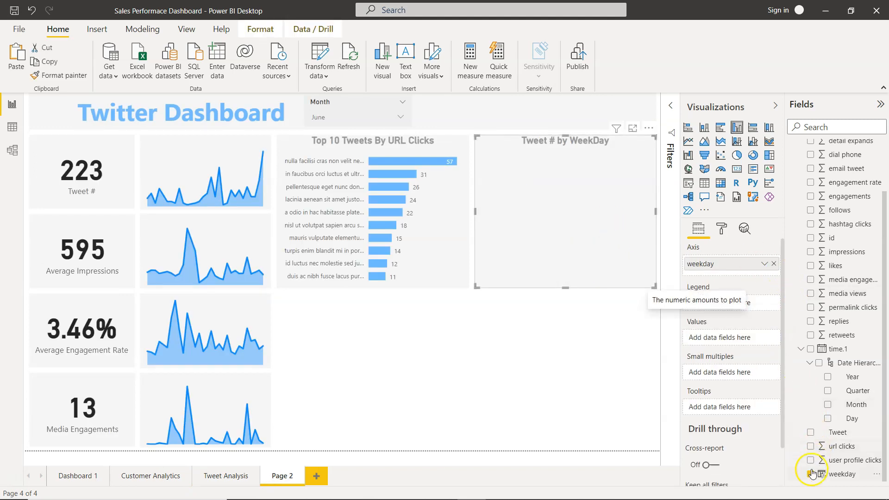
left_click(811, 433)
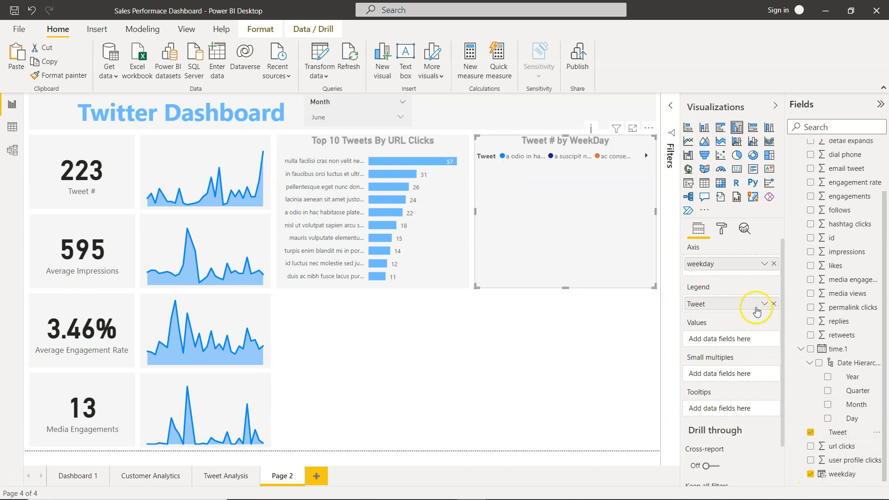
left_click_drag(757, 309, 753, 346)
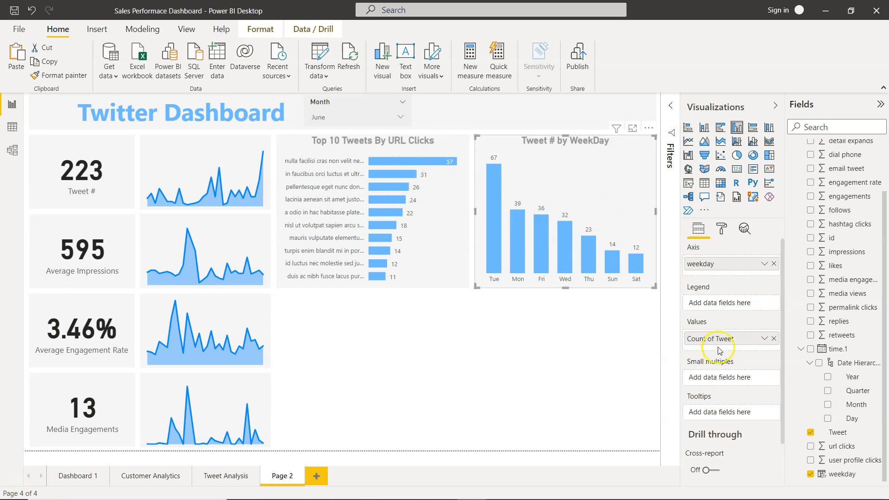
Step: Set the inner padding of the Tweet # by WeekDay chart's X axis to 47%
left_click(722, 228)
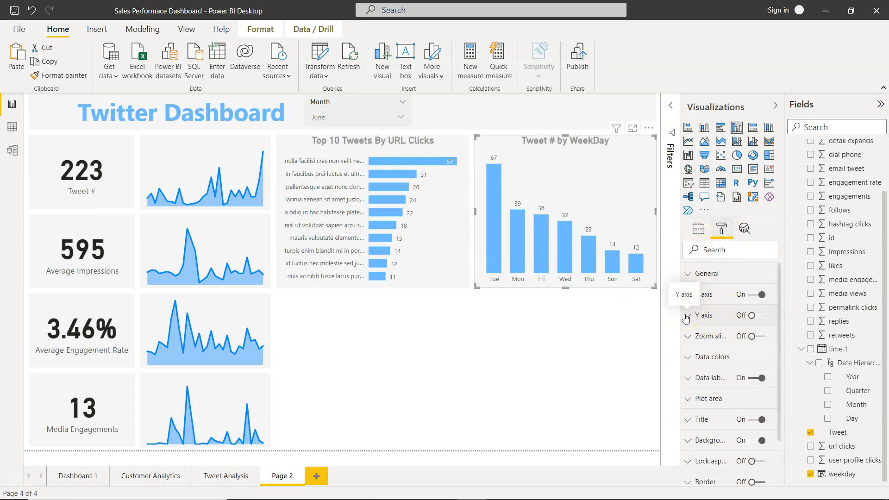
left_click(685, 319)
scroll(715, 383, "down", 5)
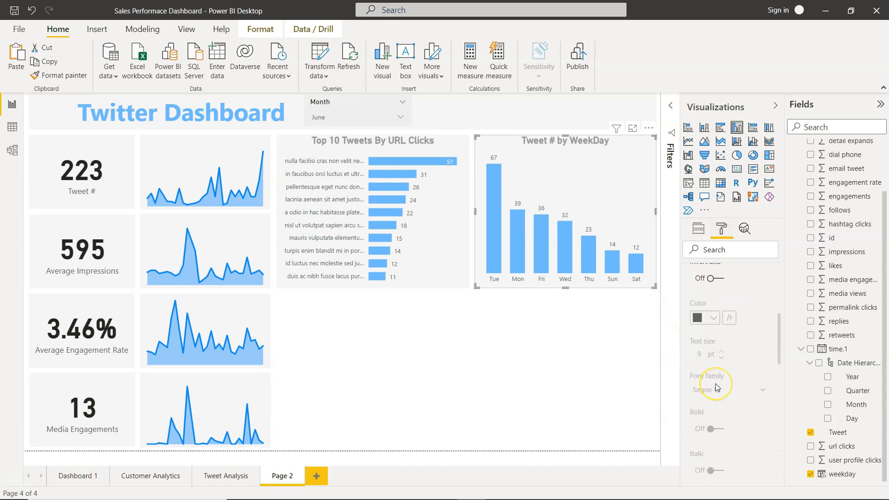
scroll(715, 383, "down", 5)
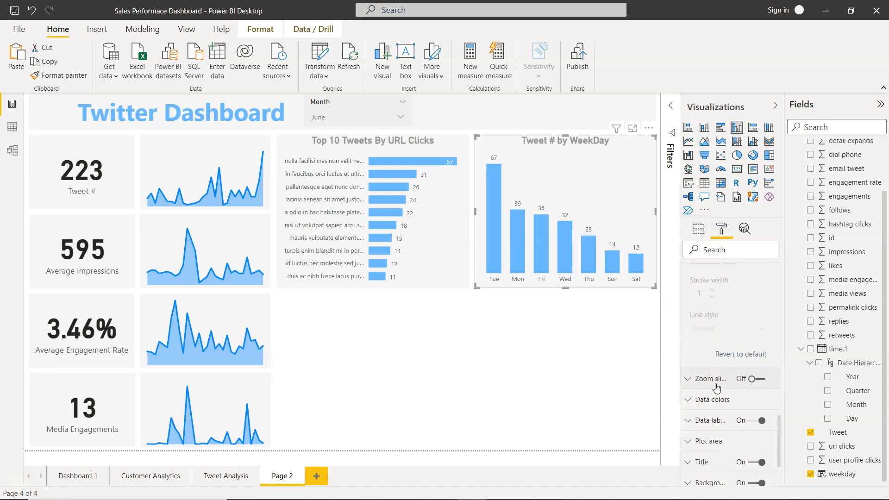
scroll(716, 384, "up", 5)
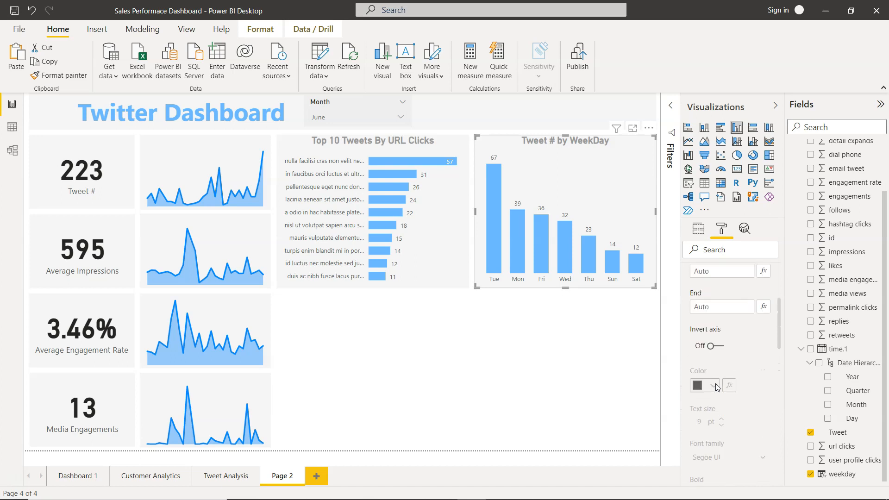
scroll(715, 384, "up", 3)
left_click(688, 295)
left_click(715, 391)
scroll(713, 393, "down", 4)
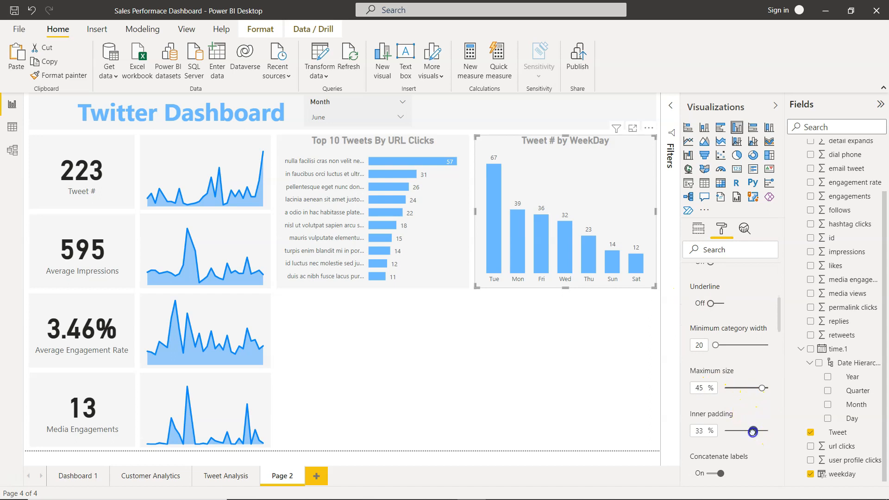
left_click_drag(761, 432, 764, 432)
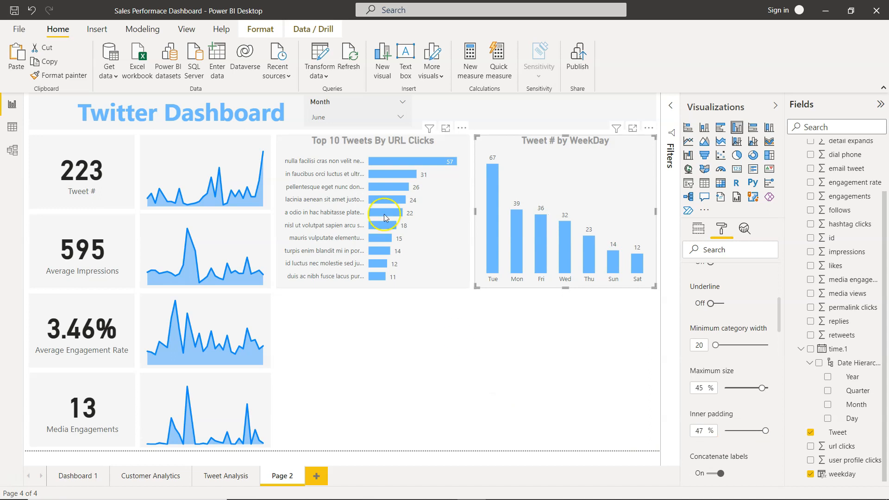
left_click(516, 370)
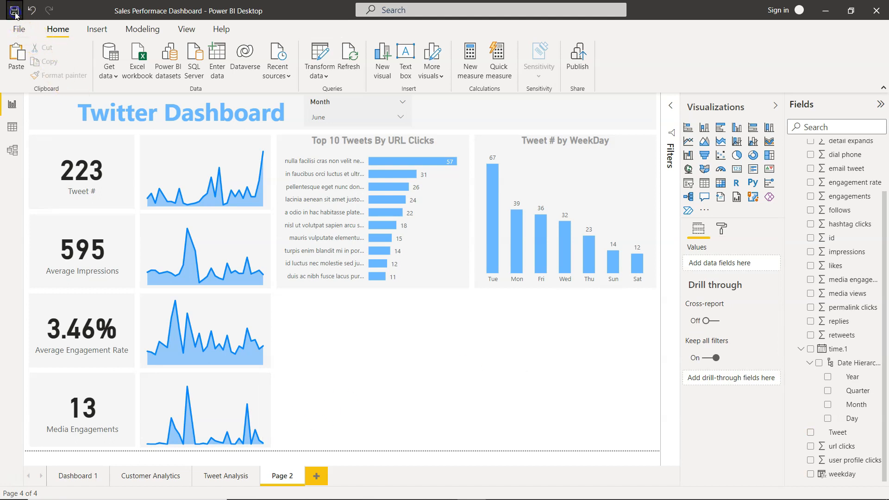
Step: Add a clustered column chart to Page 2 and enlarge it to fill the empty area below the top 10 tweets and weekday charts
left_click(230, 475)
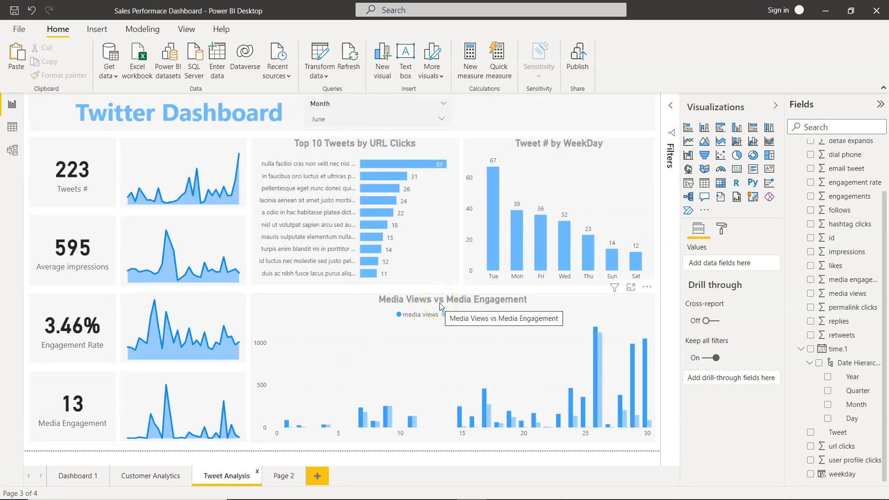
left_click(278, 477)
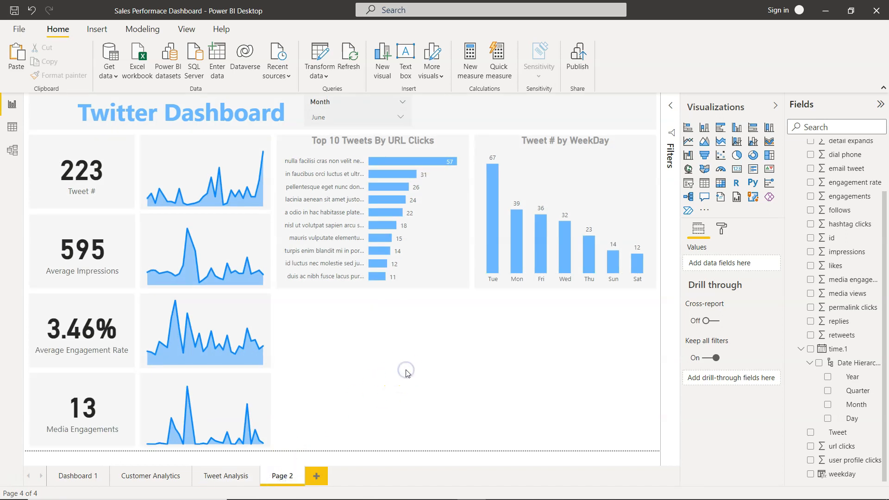
left_click(737, 128)
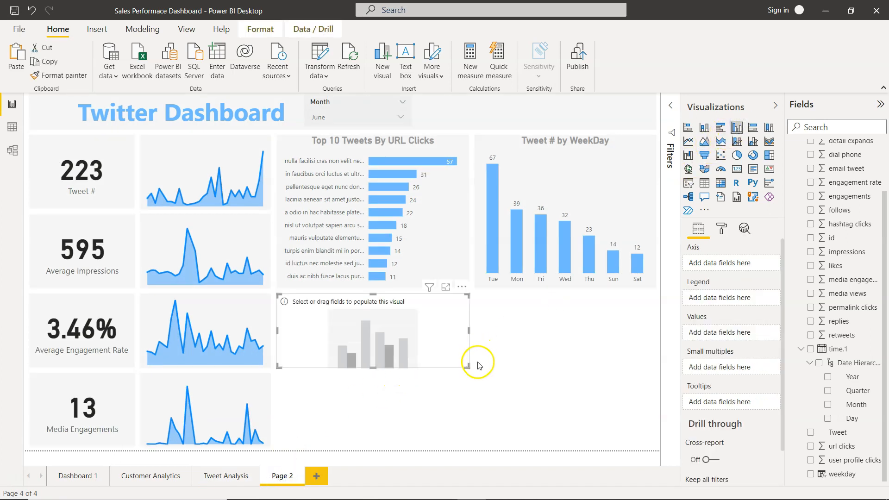
left_click_drag(466, 367, 655, 443)
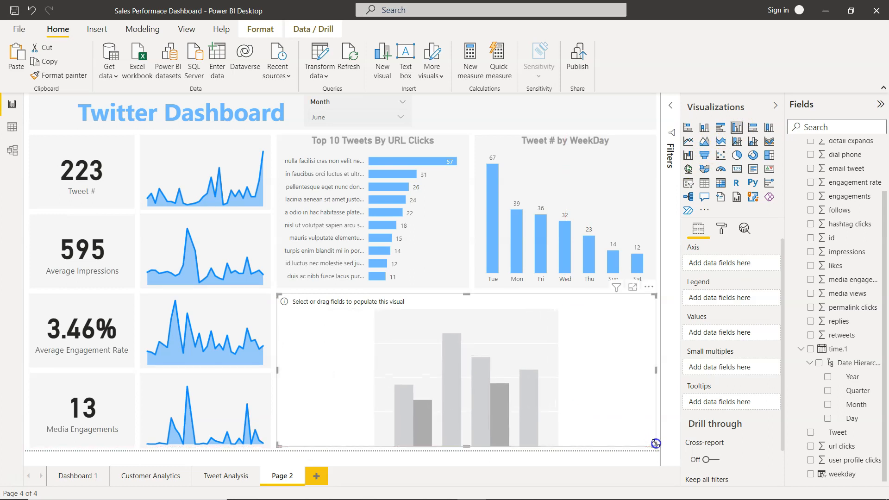
left_click(596, 390)
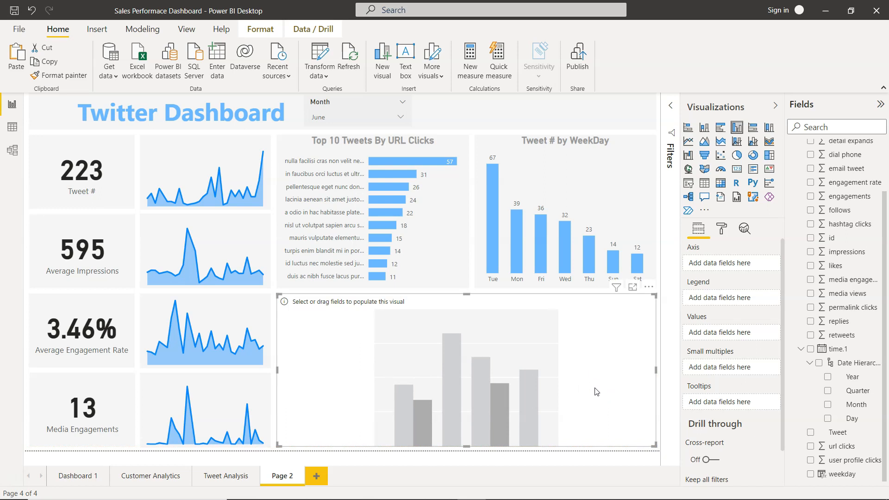
Step: Check the axis and value fields of the Media Views vs Media Engagement chart on the Tweet Analysis page, returning to Page 2
left_click(699, 340)
left_click(236, 477)
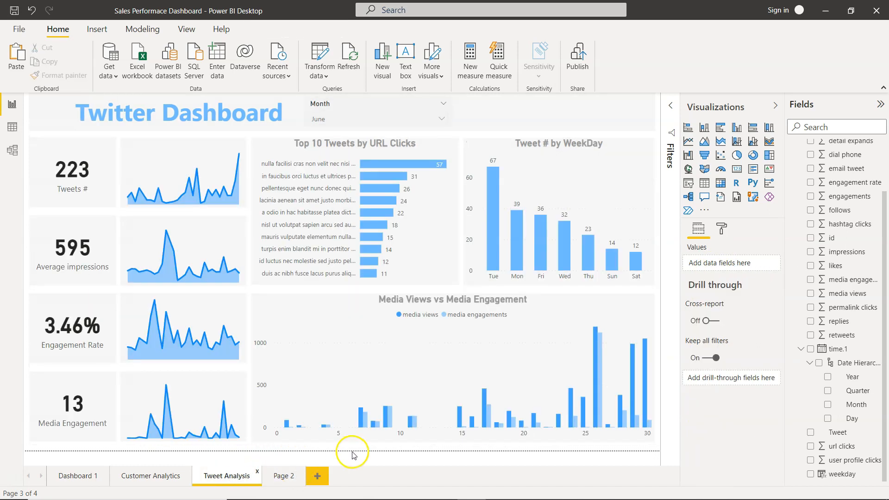
left_click(557, 356)
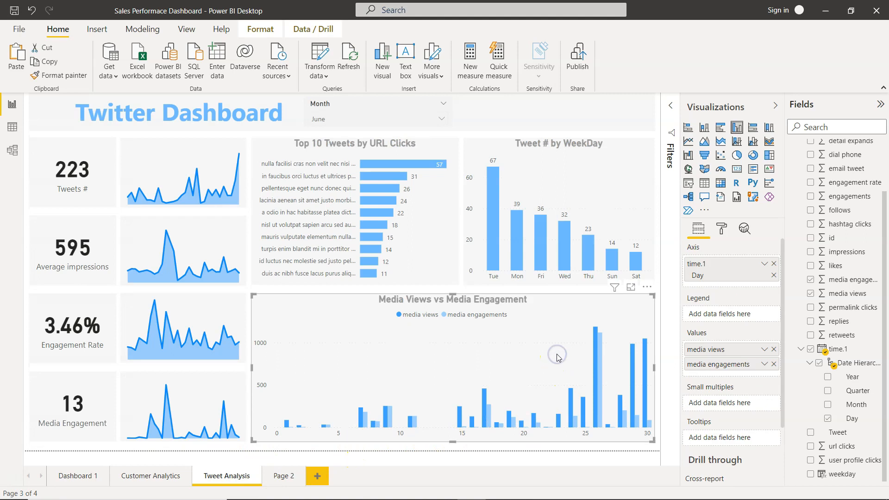
left_click(283, 475)
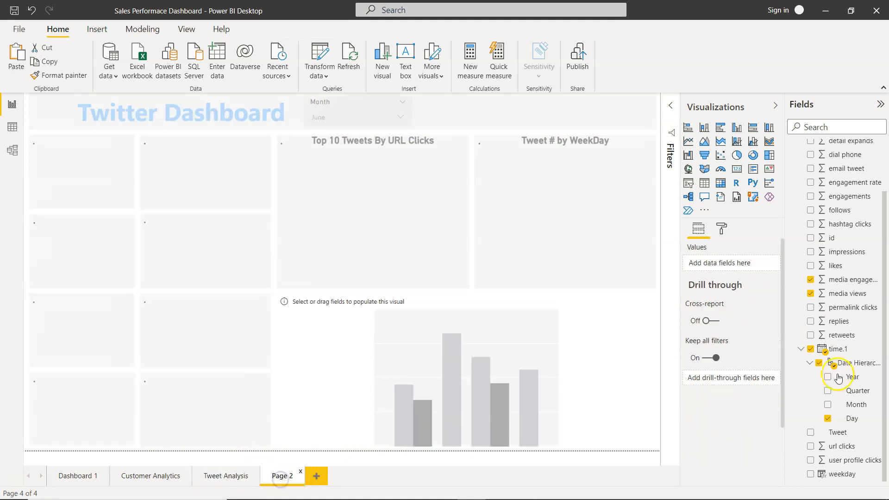
left_click(827, 420)
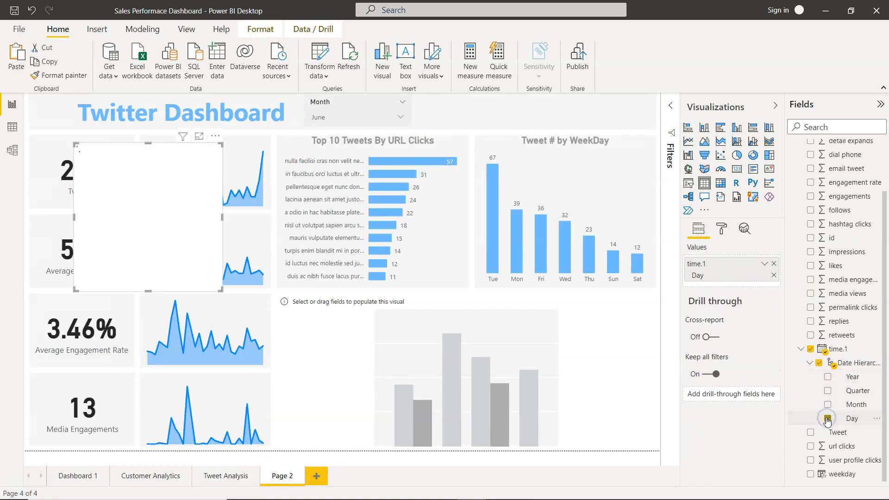
left_click(776, 260)
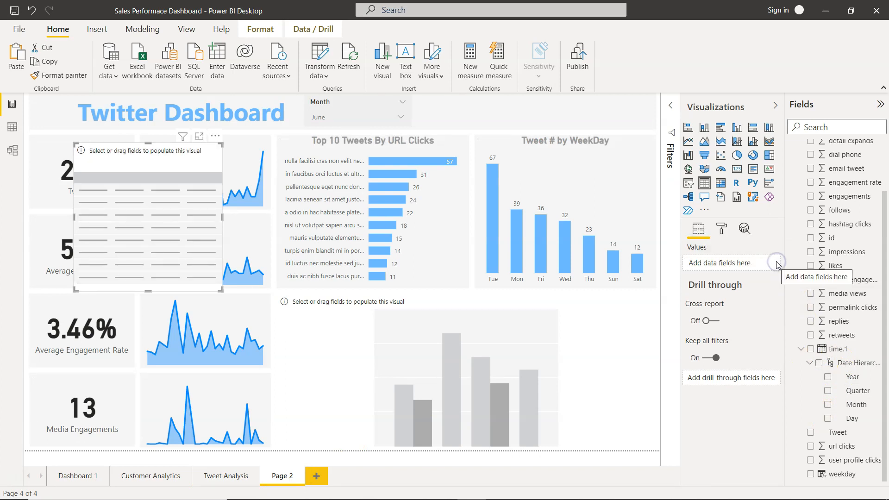
left_click(138, 190)
key("Delete")
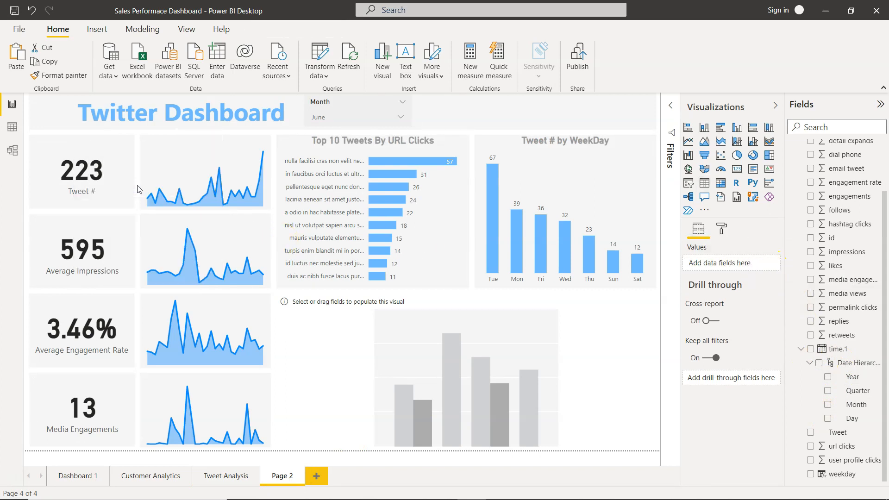
Step: Fill the empty column chart with Day from time.1 on the axis and media views and media engagements as values
left_click(550, 355)
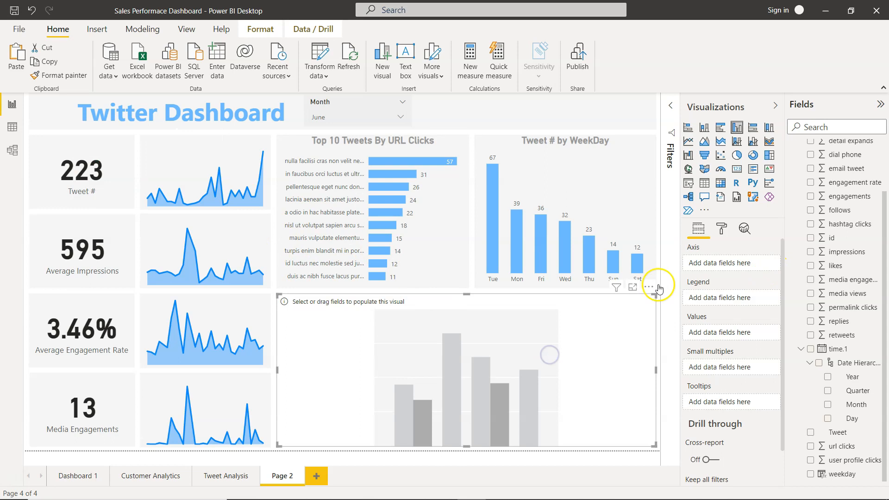
left_click(827, 415)
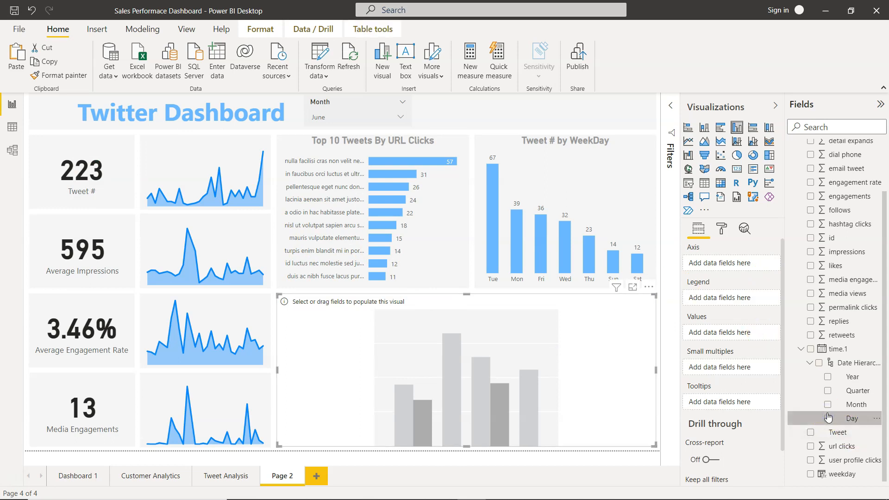
left_click(828, 418)
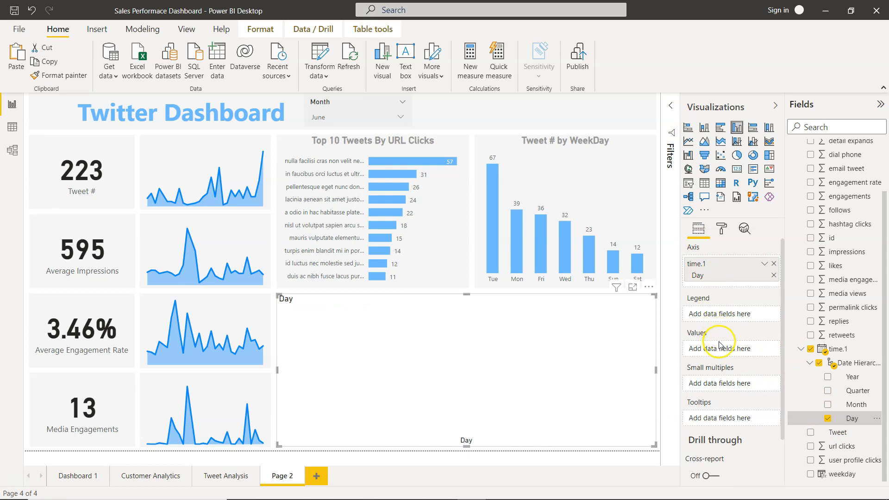
left_click_drag(737, 352, 737, 351)
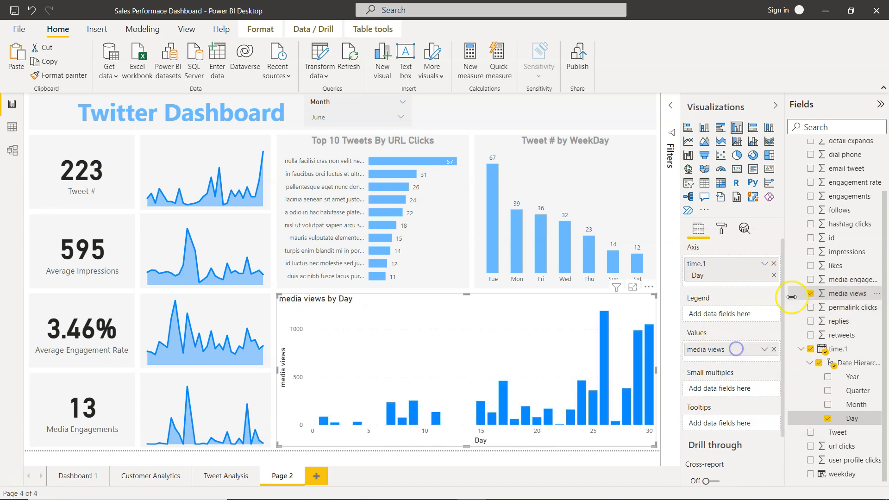
left_click_drag(848, 279, 733, 360)
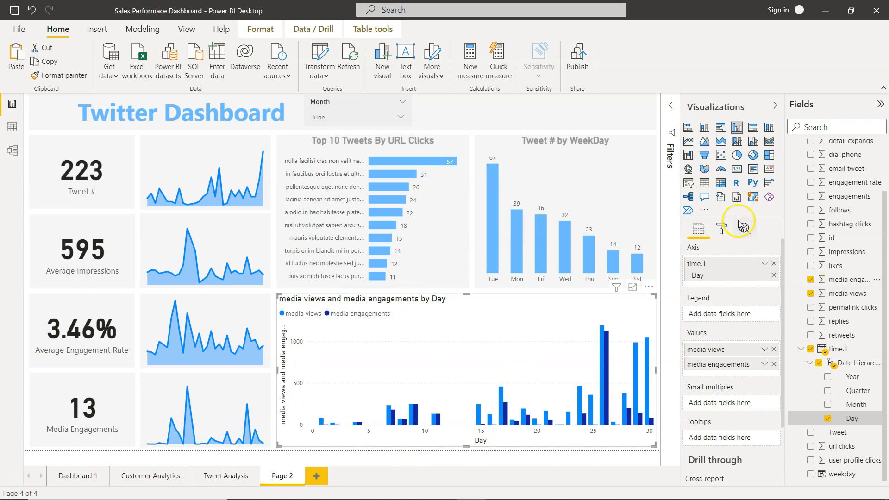
Step: Turn off the X axis and Y axis of the media views and media engagements column chart
left_click(722, 228)
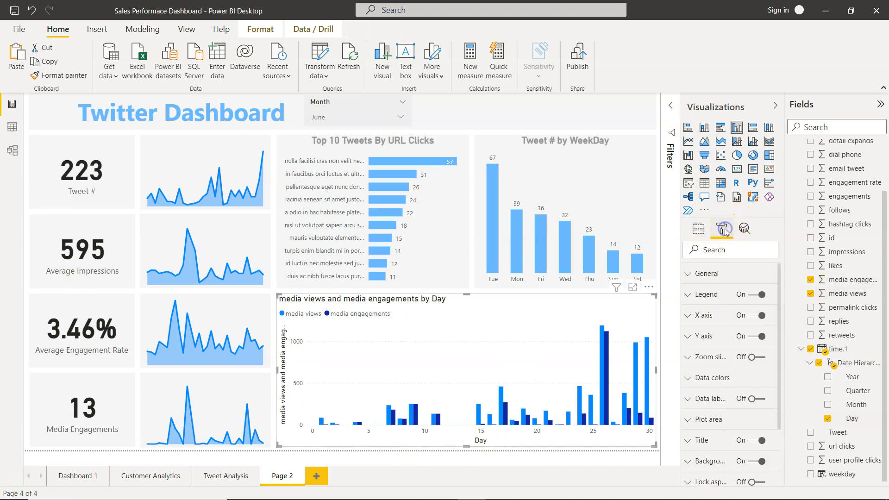
left_click(752, 317)
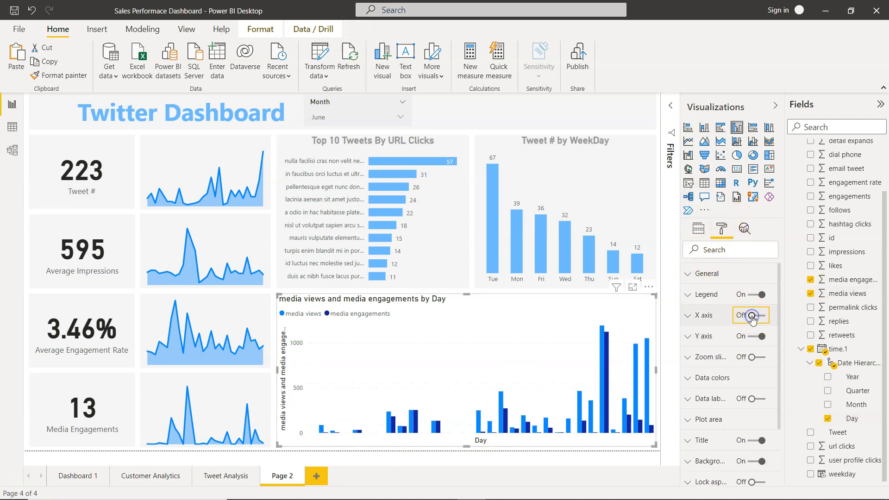
left_click(753, 336)
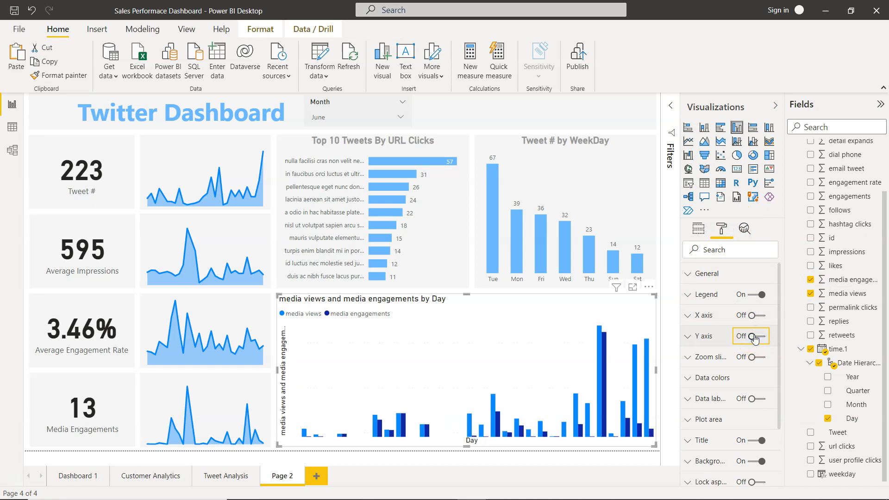
Step: Turn off the titles of the column chart's Y axis and X axis
left_click(695, 336)
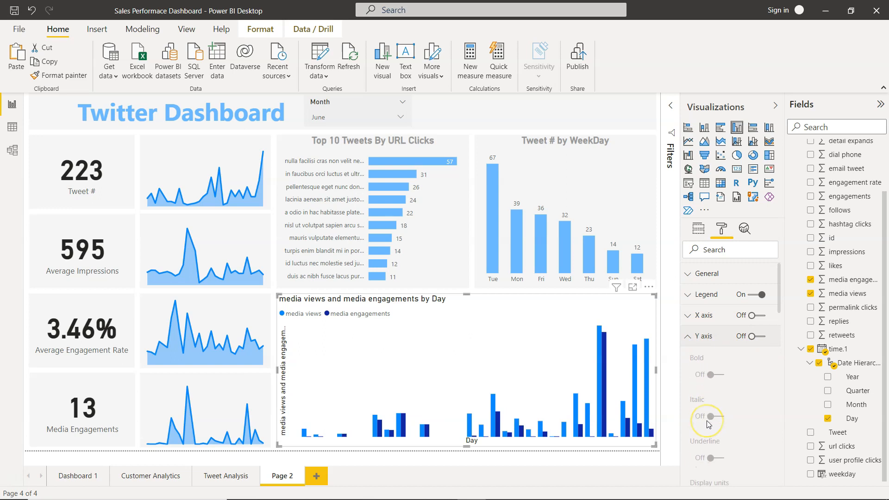
scroll(707, 420, "down", 3)
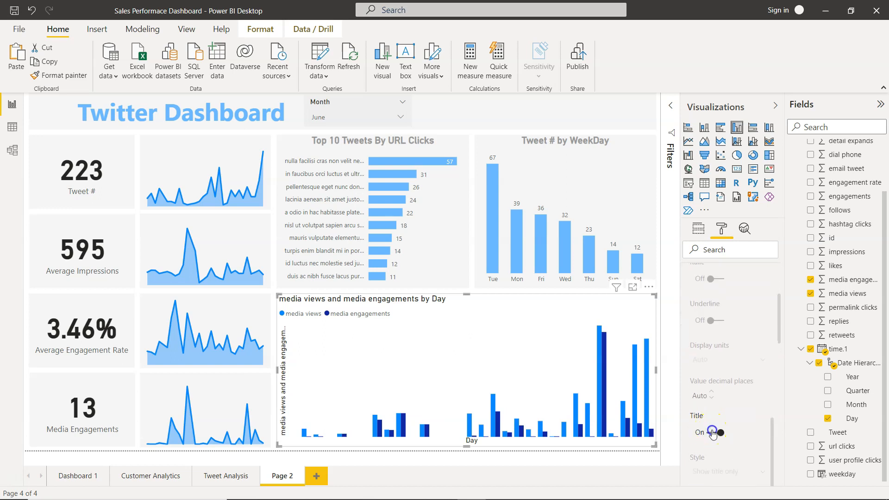
scroll(712, 429, "up", 5)
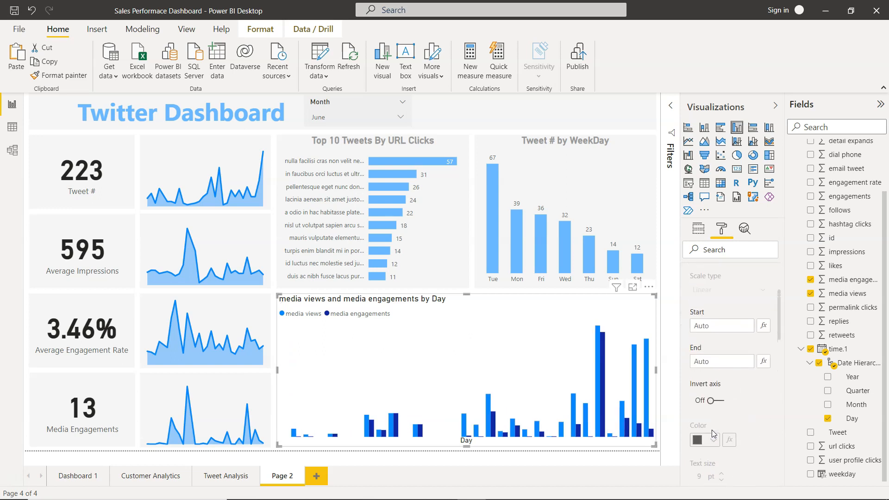
scroll(713, 433, "up", 2)
left_click(689, 317)
left_click(690, 297)
scroll(716, 376, "down", 5)
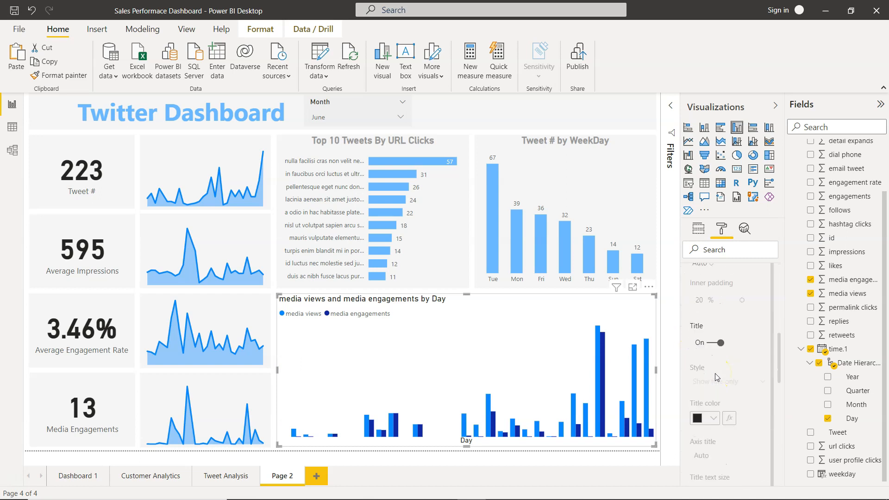
scroll(716, 375, "up", 2)
left_click(715, 318)
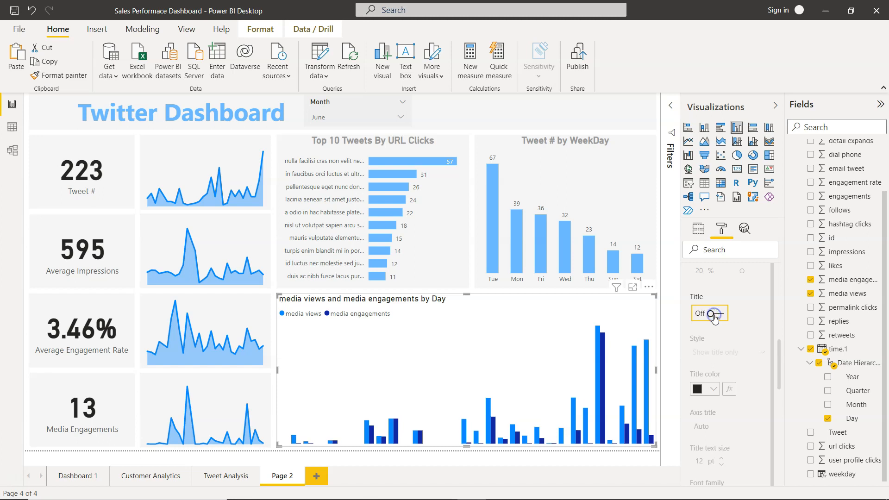
scroll(715, 318, "up", 5)
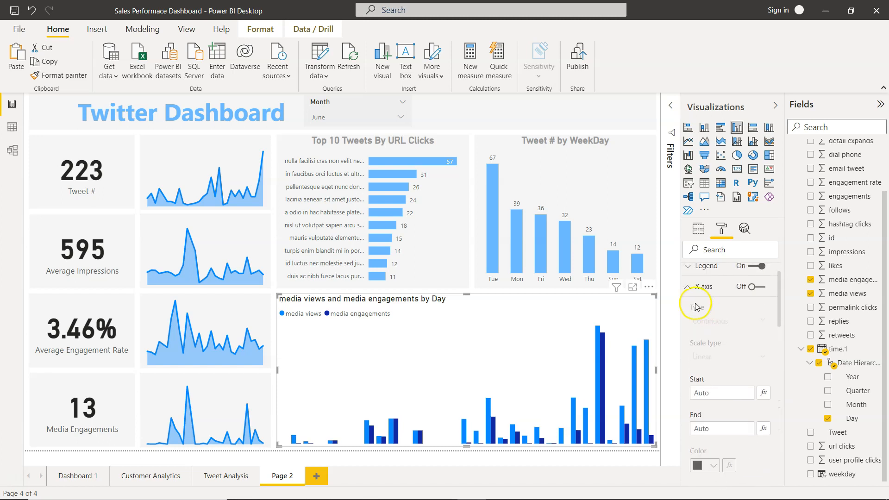
left_click(688, 287)
Step: Change the column chart's title text to Media Views vs Media Engagements
scroll(712, 372, "down", 3)
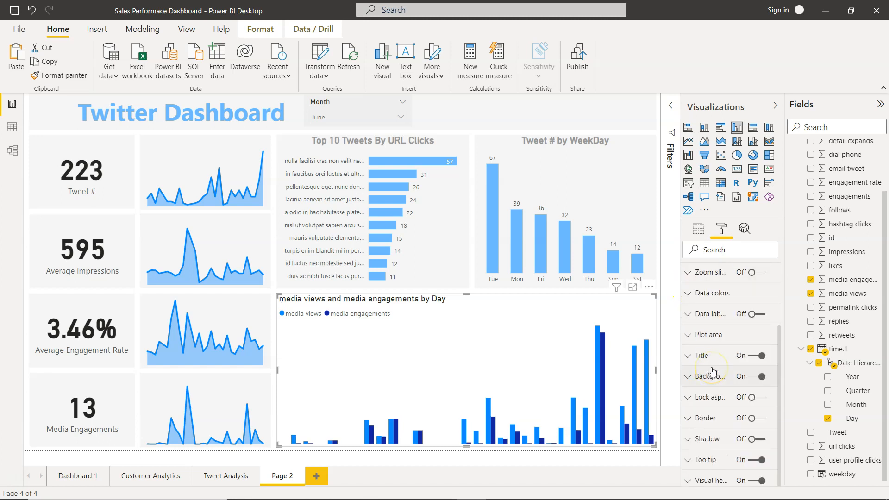
left_click(687, 355)
left_click(713, 390)
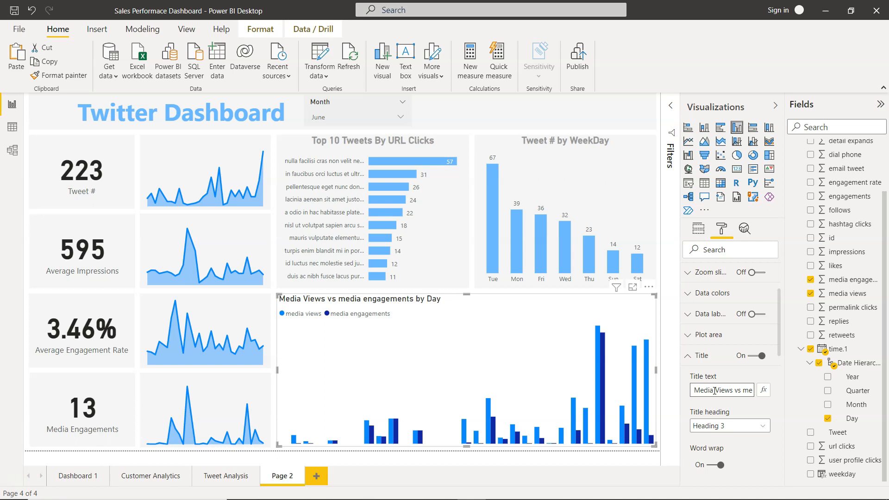
type("M")
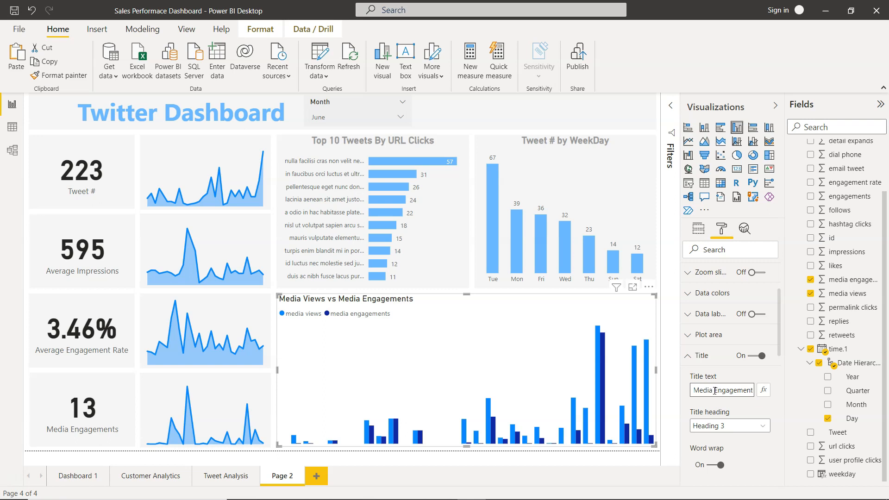
Step: Format the Media Views vs Media Engagements title as centered, 16 pt, gray and bold
scroll(715, 390, "down", 3)
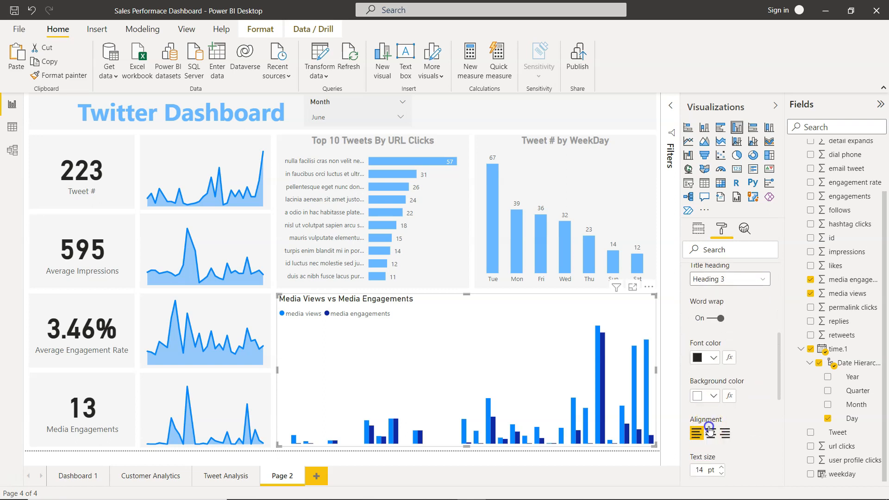
left_click(711, 434)
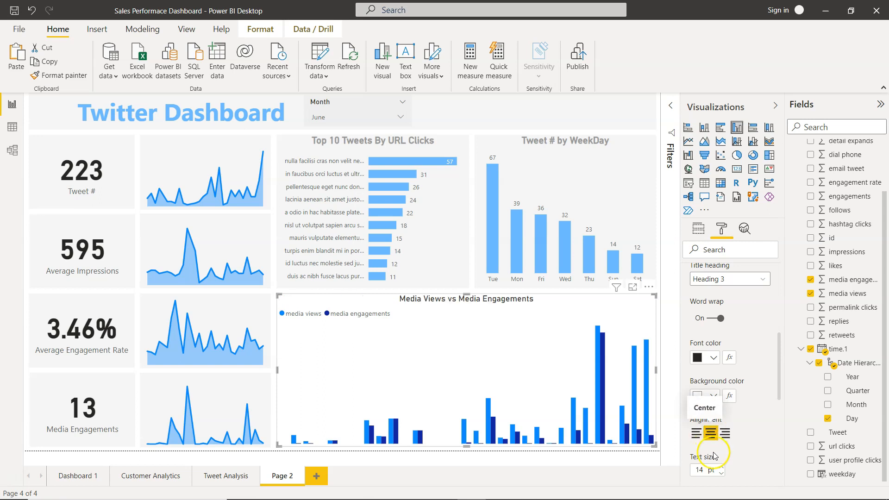
left_click(721, 467)
left_click(721, 467)
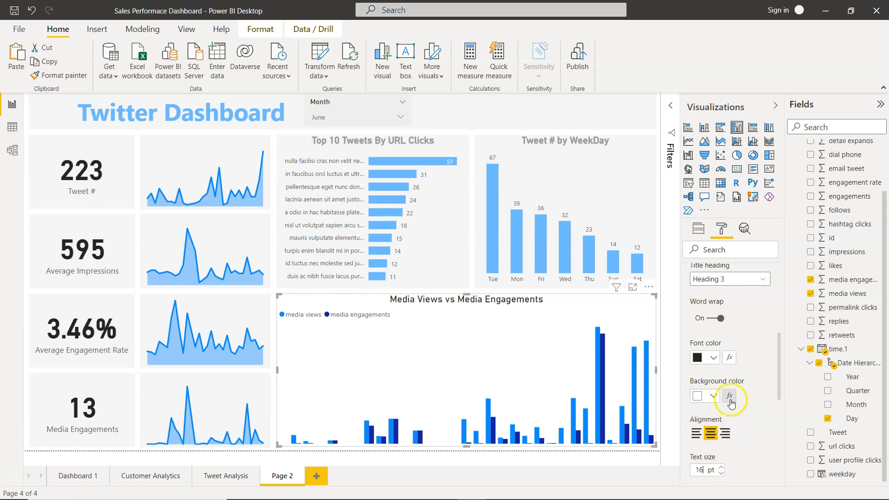
left_click(713, 358)
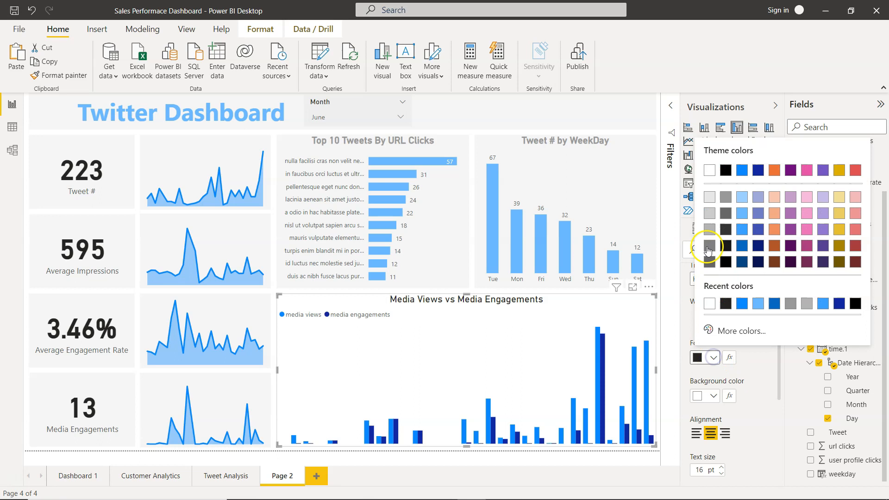
left_click(725, 196)
scroll(750, 399, "down", 3)
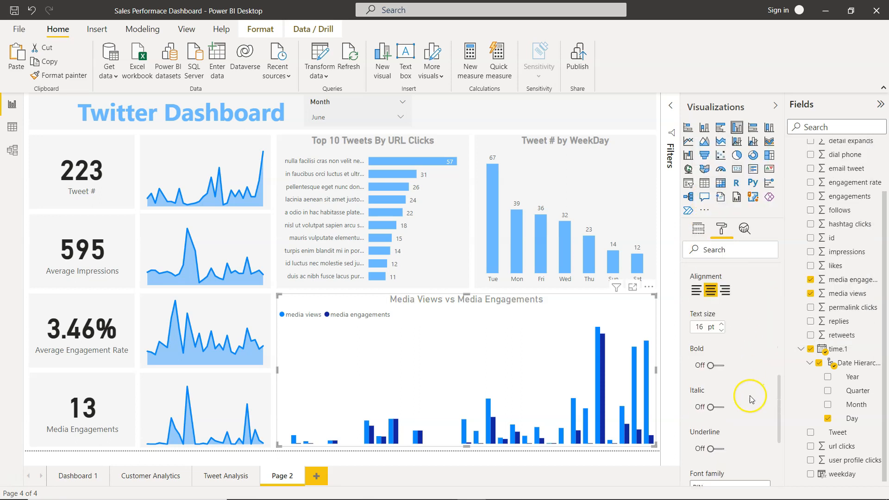
left_click(716, 365)
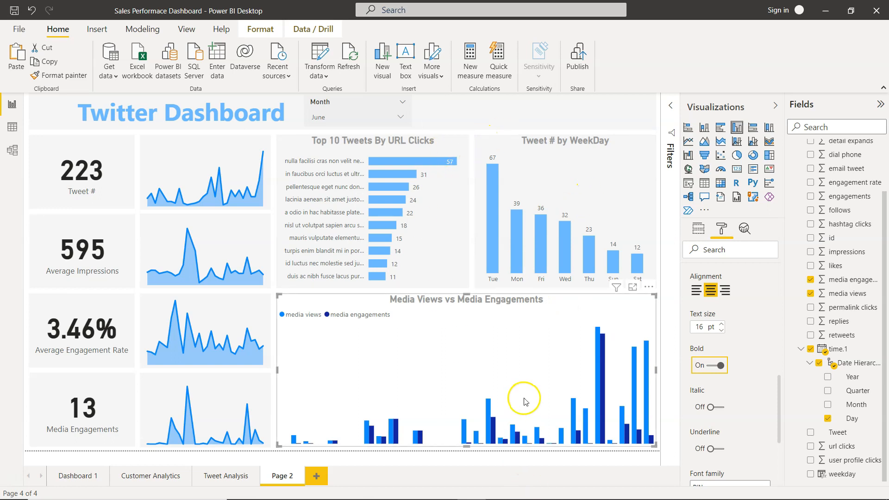
scroll(702, 336, "up", 5)
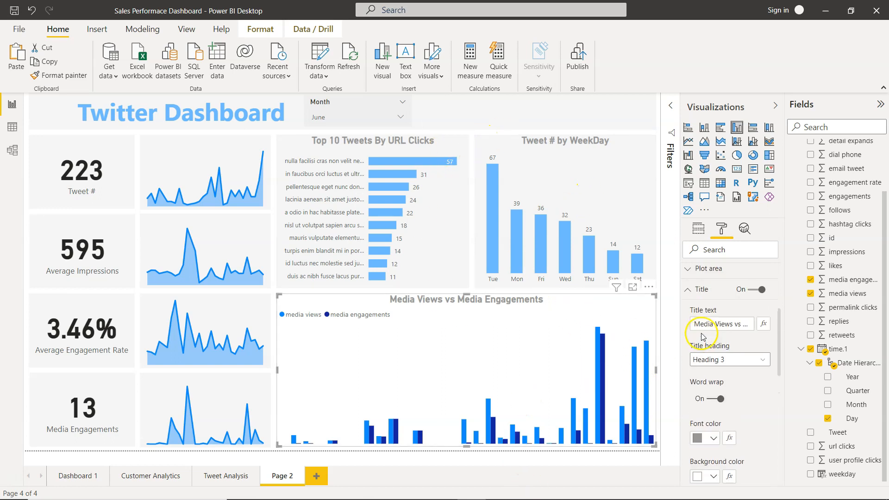
left_click(687, 291)
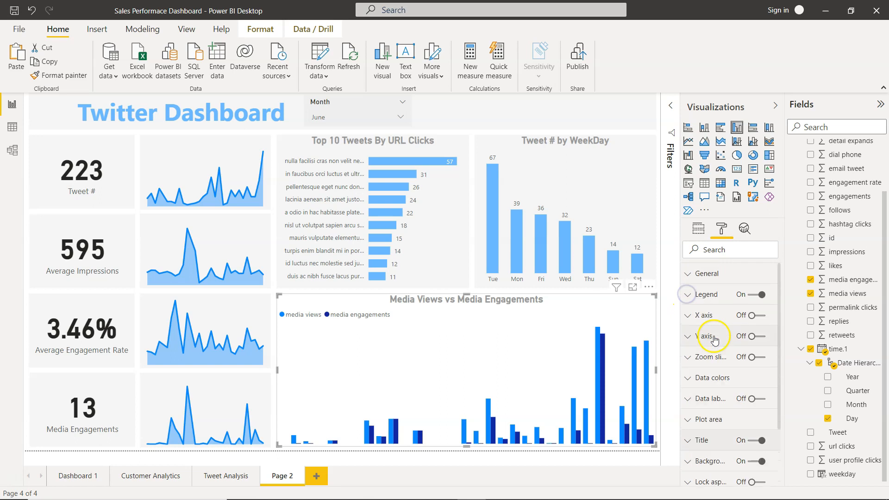
Step: Set the legend position of the Media Views vs Media Engagements chart to Top center
left_click(688, 295)
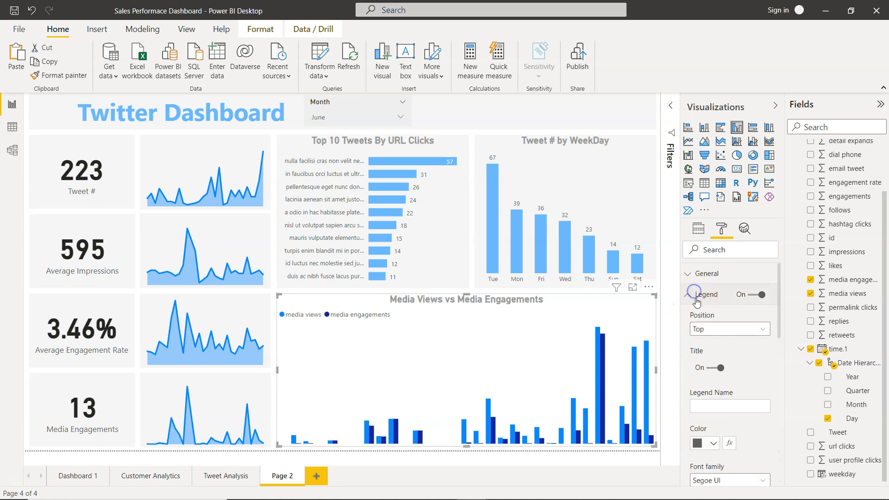
left_click(726, 329)
left_click(709, 393)
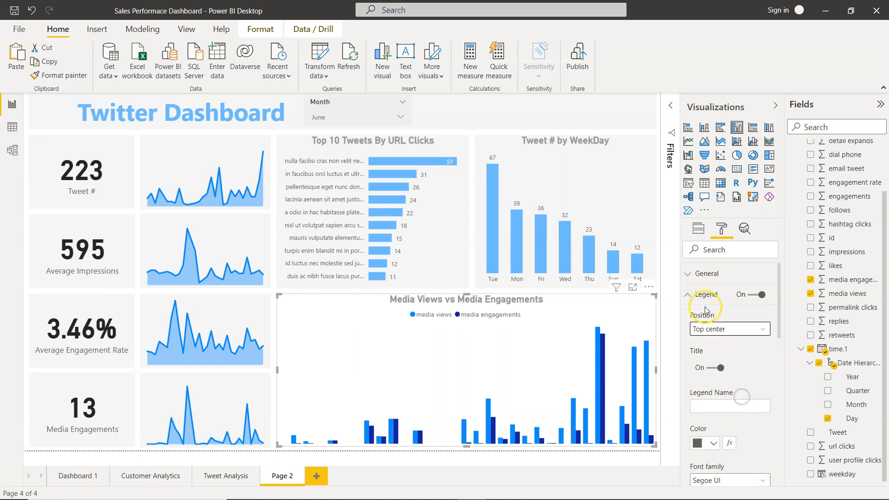
left_click(689, 294)
Step: Give the Media Views vs Media Engagements chart a light gray background with 60% transparency
scroll(704, 357, "down", 2)
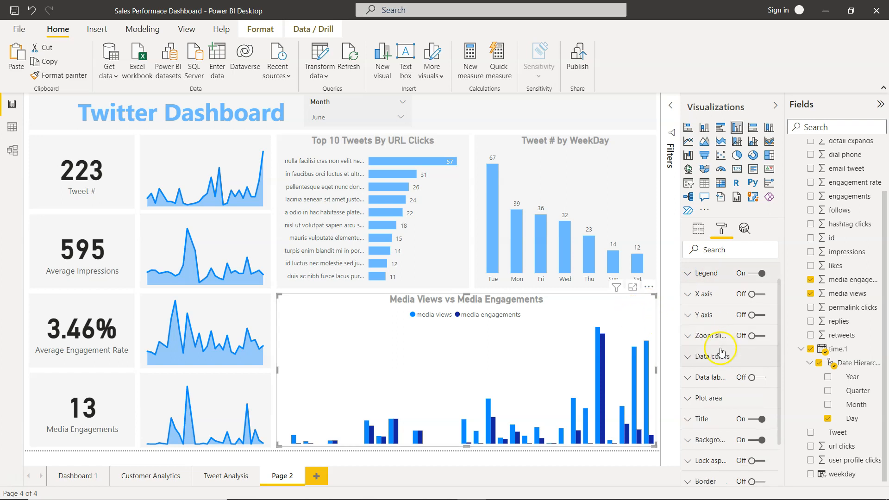
left_click(690, 376)
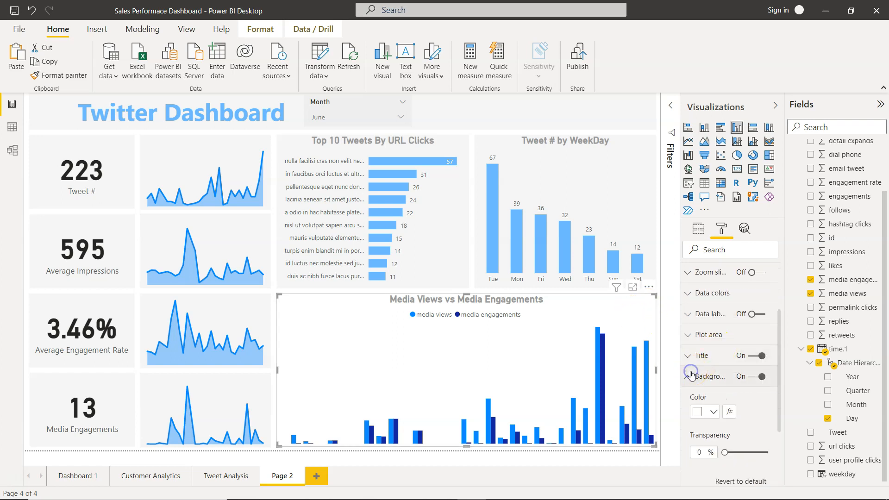
left_click(712, 416)
left_click(708, 252)
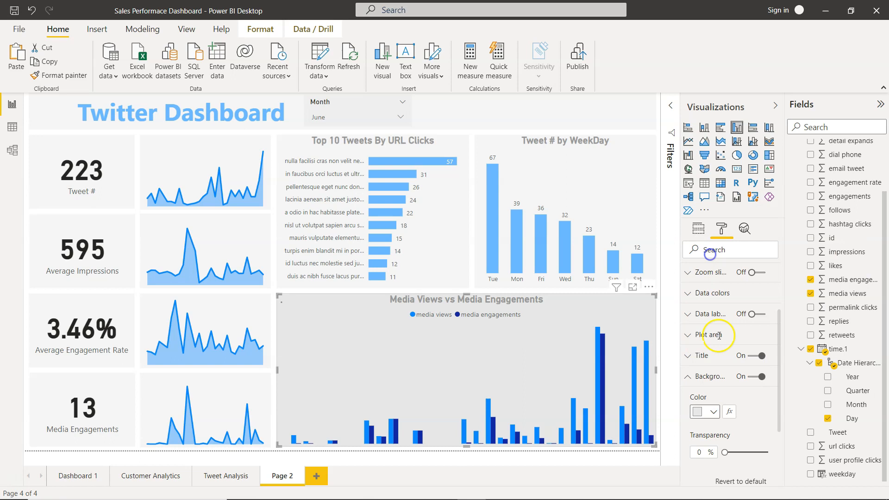
left_click(710, 452)
type("60")
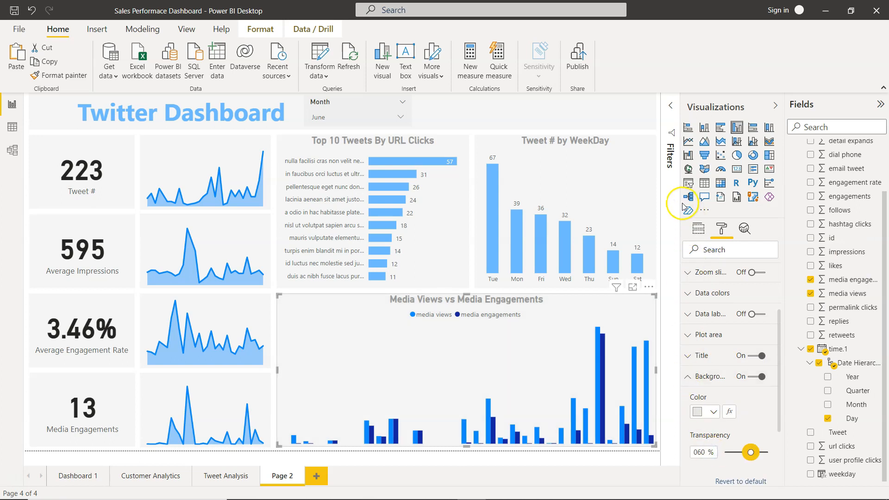
left_click(778, 110)
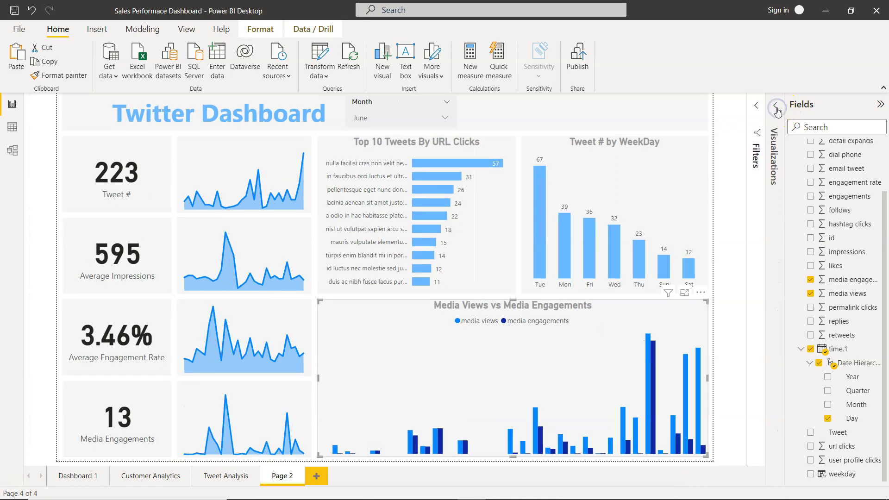
left_click(778, 108)
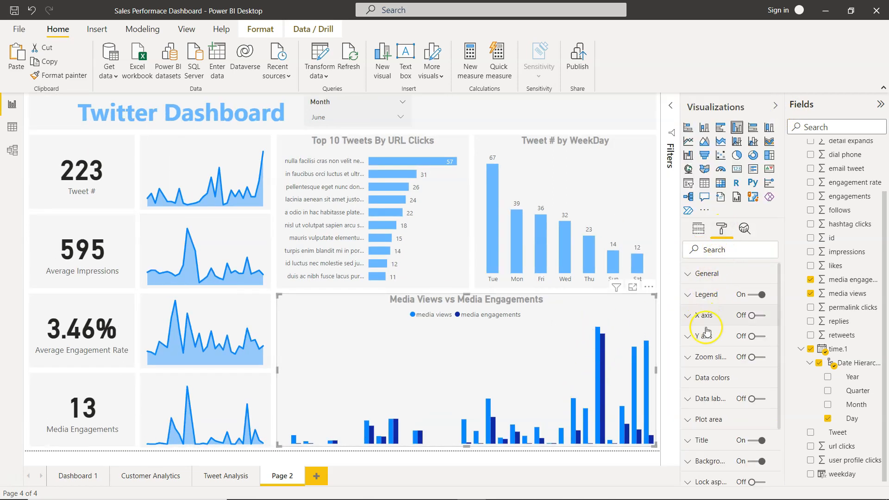
Step: Set the chart's data colors, keeping media views blue and making media engagements light blue
left_click(700, 368)
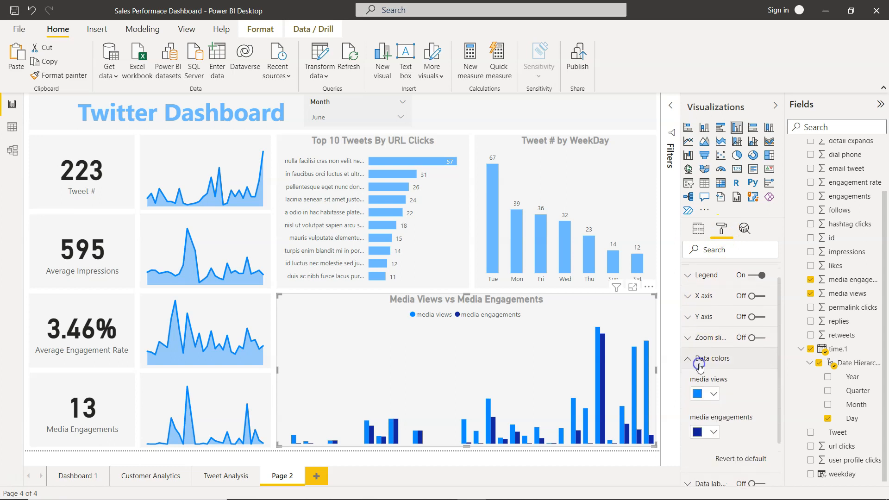
left_click(706, 393)
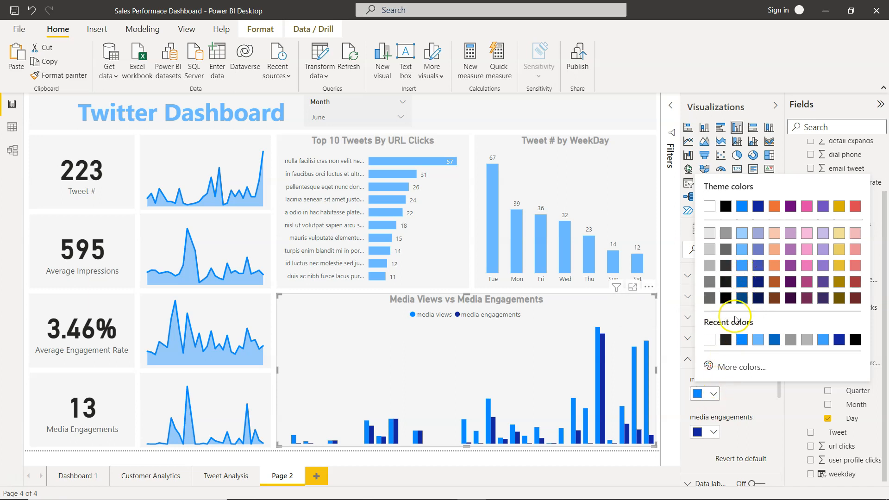
left_click(715, 431)
left_click(715, 431)
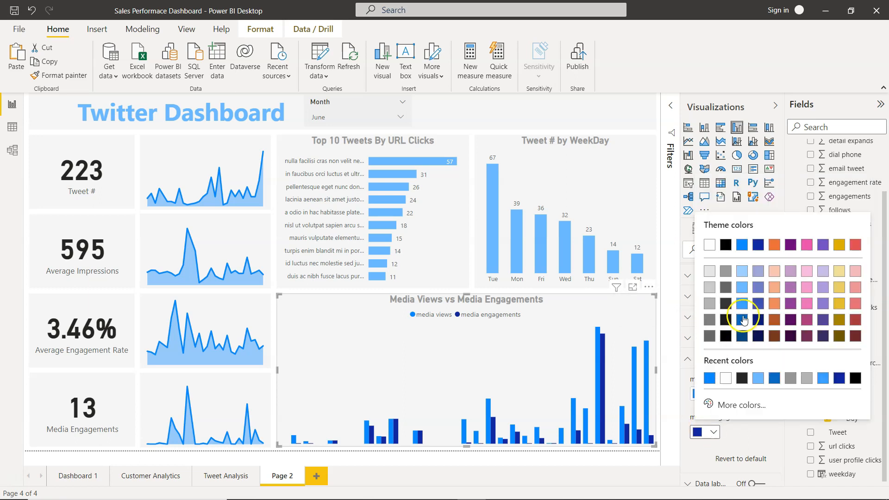
left_click(739, 292)
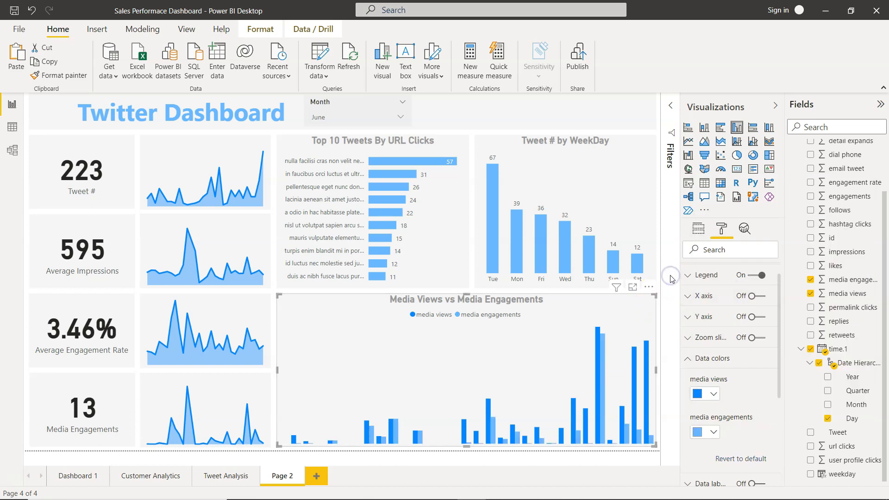
Step: Collapse the Visualizations and Fields panes, deselect the chart and compare the finished page with the Tweet Analysis page
left_click(776, 106)
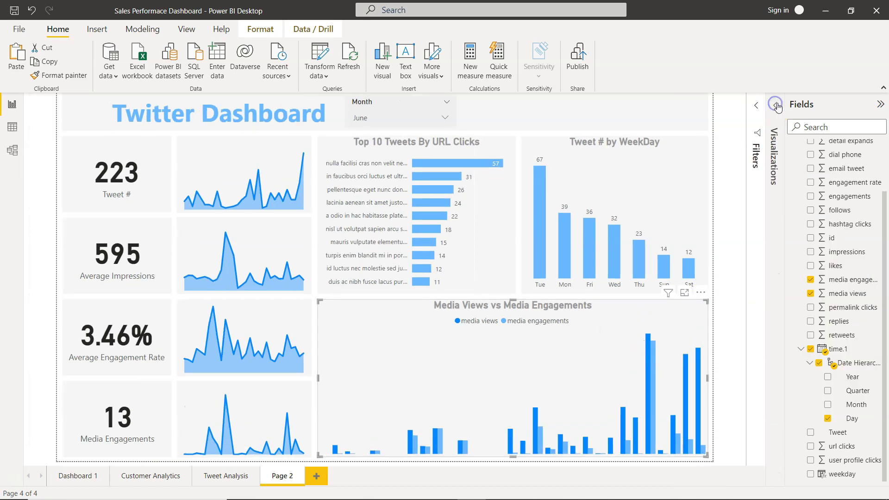
left_click(879, 112)
left_click(357, 135)
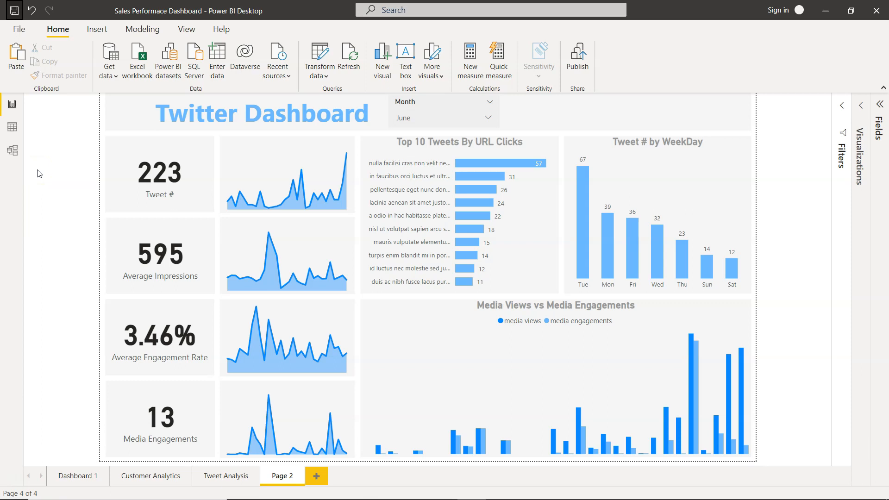
left_click(234, 480)
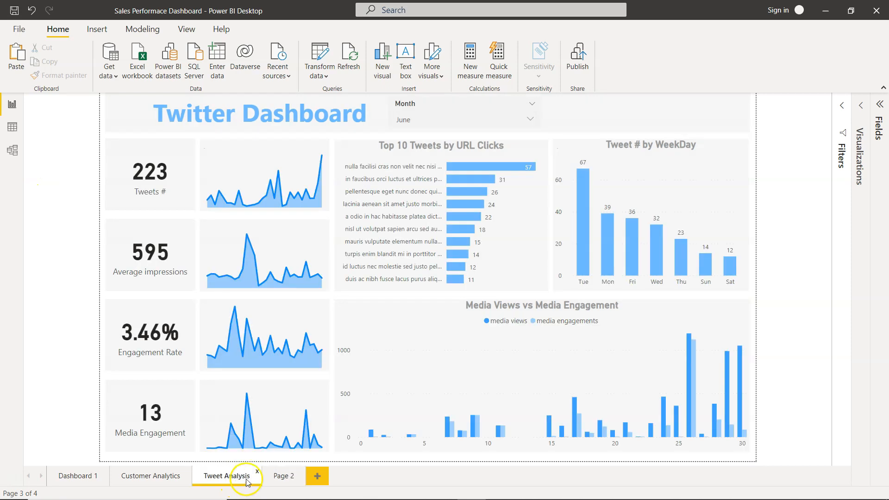
Step: Compare the Media Views vs Media Engagements chart on Page 2 with its counterpart on the Tweet Analysis page
left_click(282, 479)
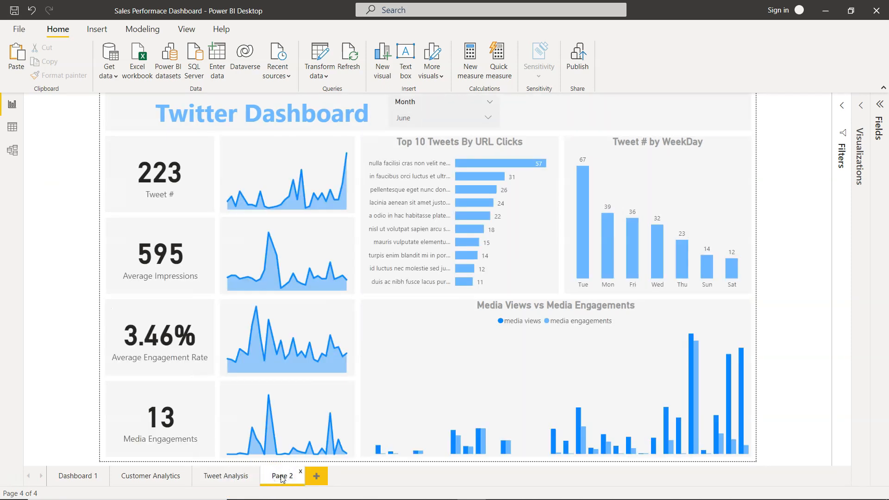
left_click(234, 476)
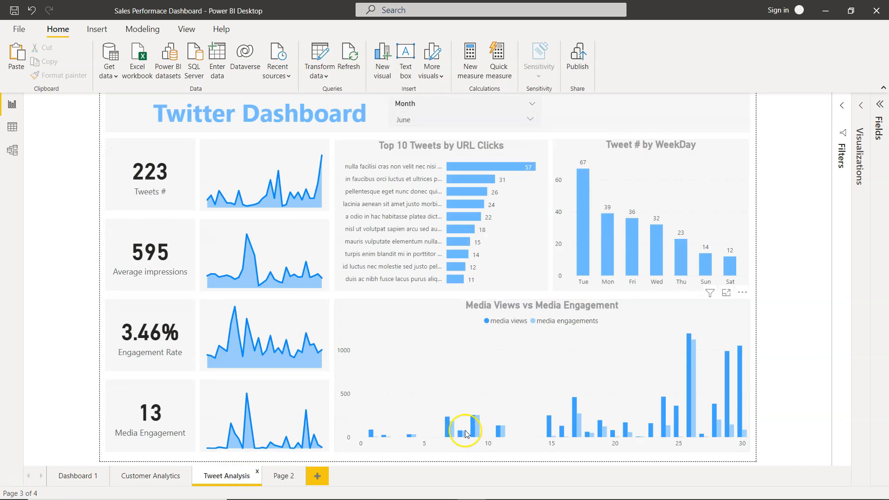
left_click(282, 477)
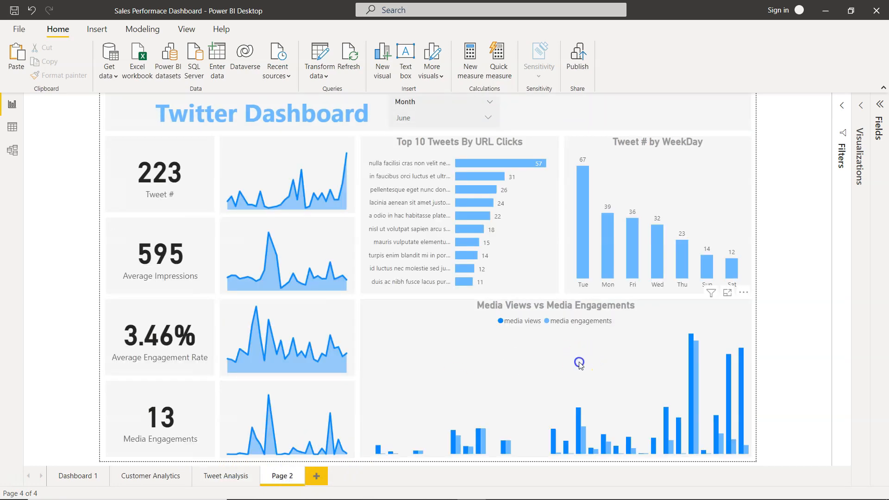
Step: Lighten the Media Views vs Media Engagements chart's data colors to softer blue theme shades and check them against the Tweet Analysis page
left_click(579, 363)
left_click(861, 105)
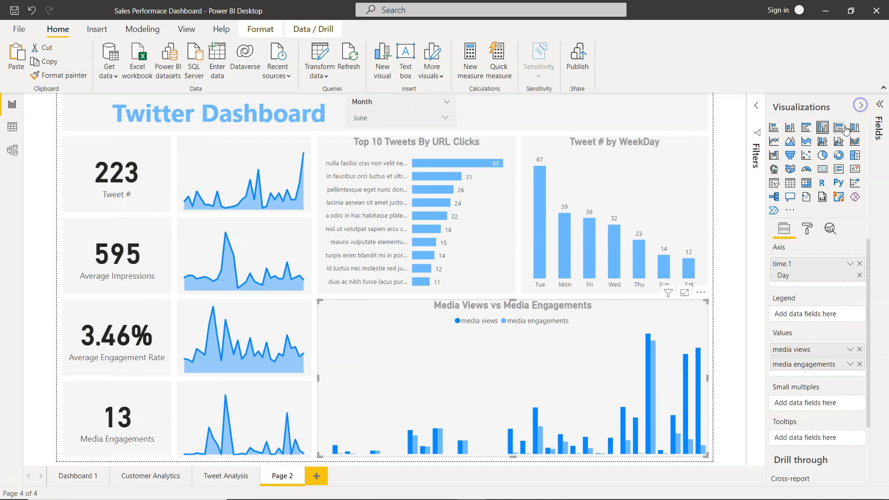
left_click(807, 228)
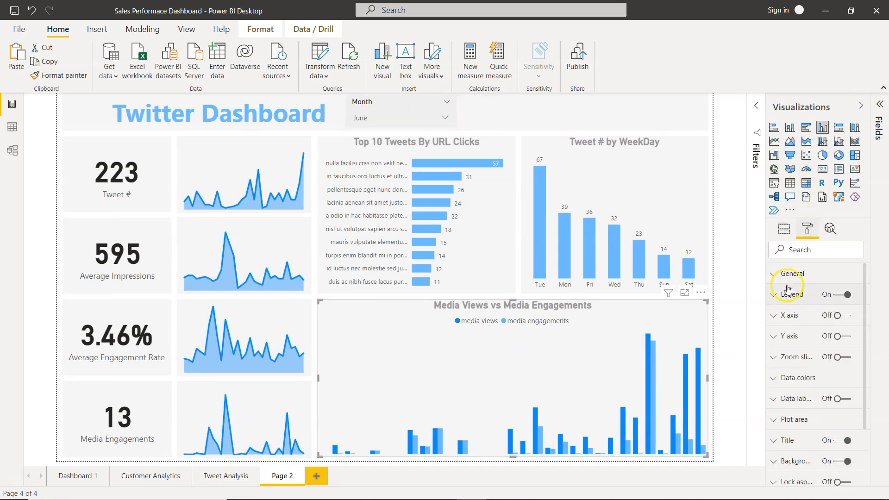
left_click(773, 376)
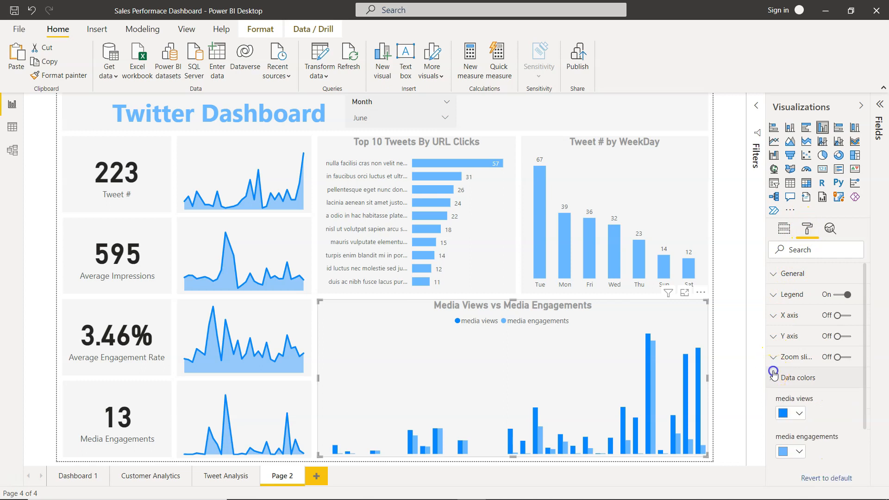
left_click(794, 413)
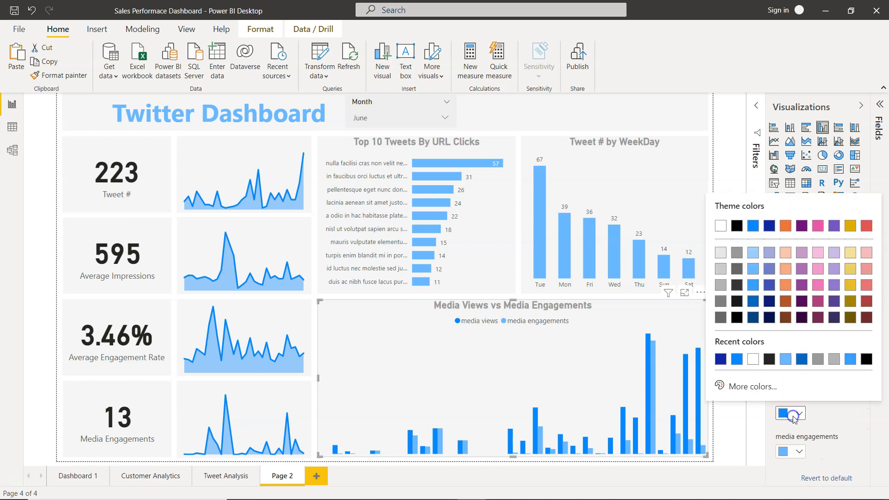
left_click(752, 285)
left_click(800, 452)
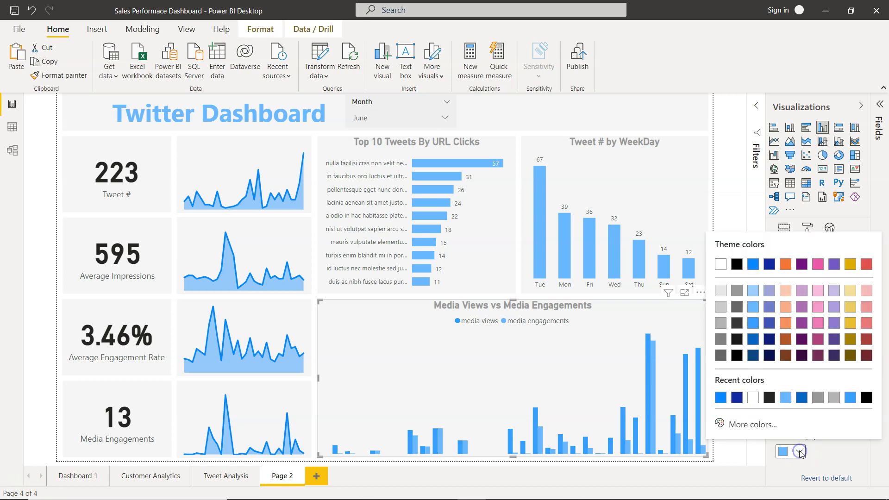
left_click(753, 291)
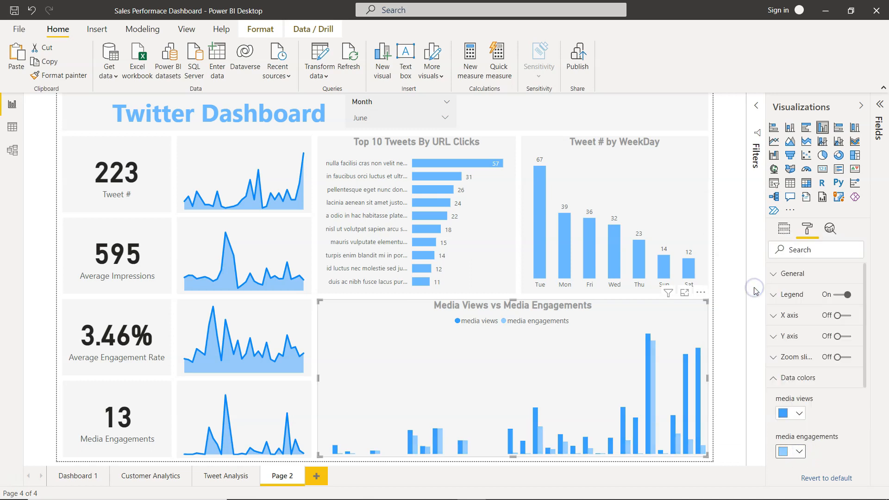
left_click(236, 475)
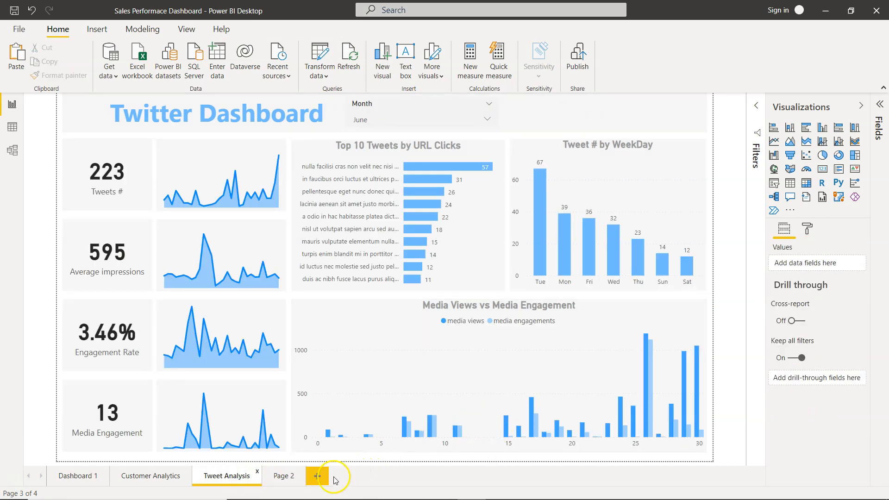
left_click(283, 476)
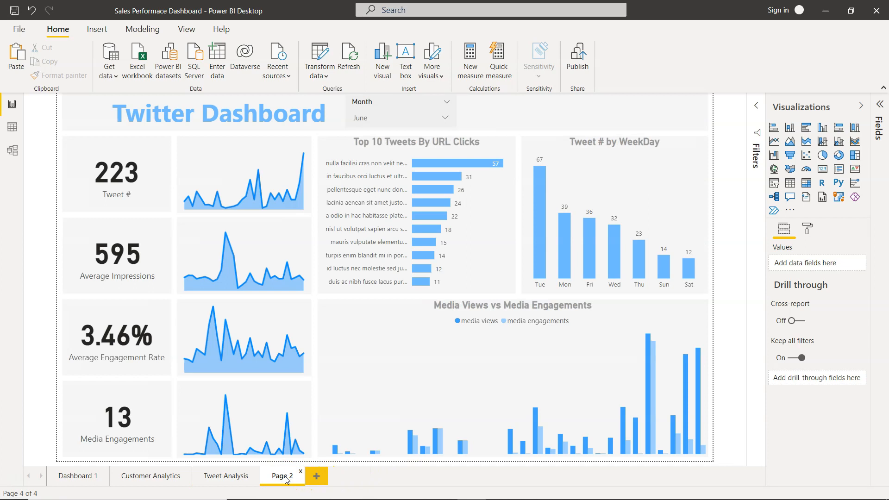
Step: Test the Month slicer on Page 2 by filtering to July, August, September, October and November in turn
left_click(444, 118)
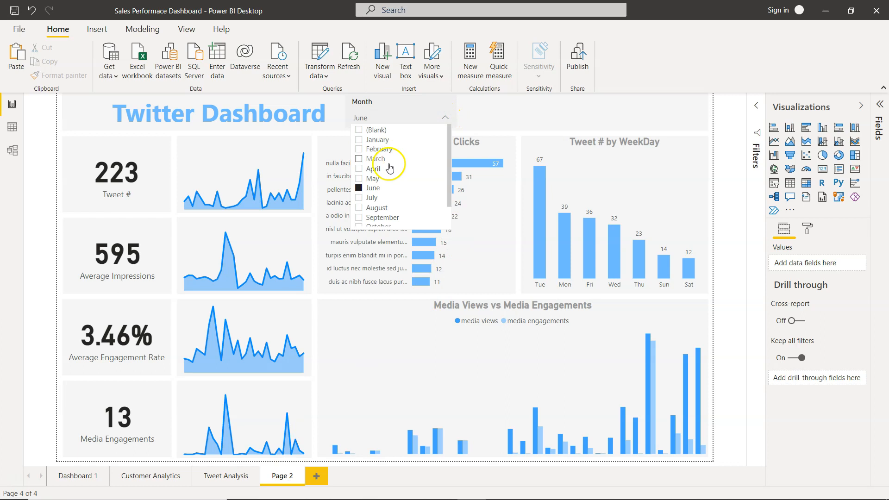
left_click(360, 198)
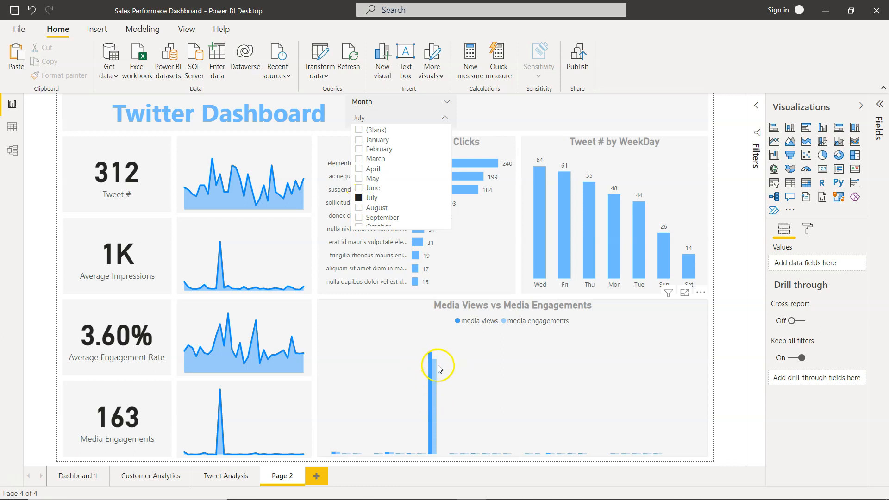
left_click(359, 208)
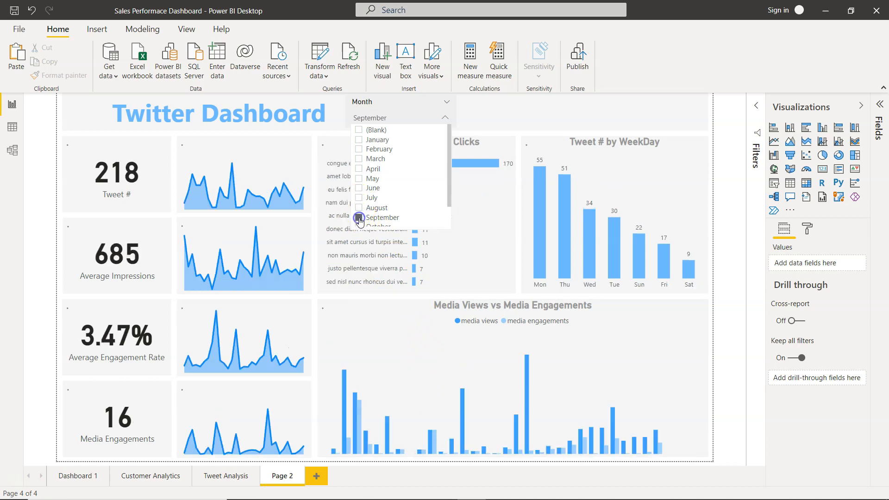
scroll(391, 200, "down", 1)
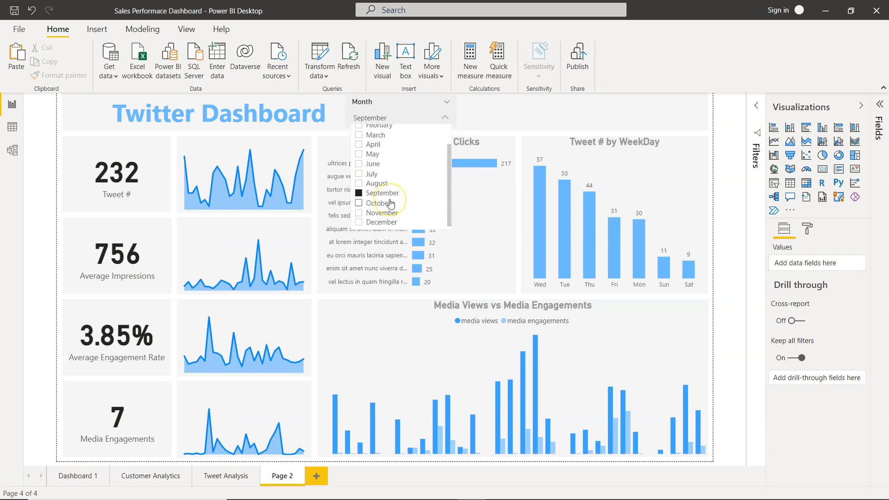
left_click(359, 204)
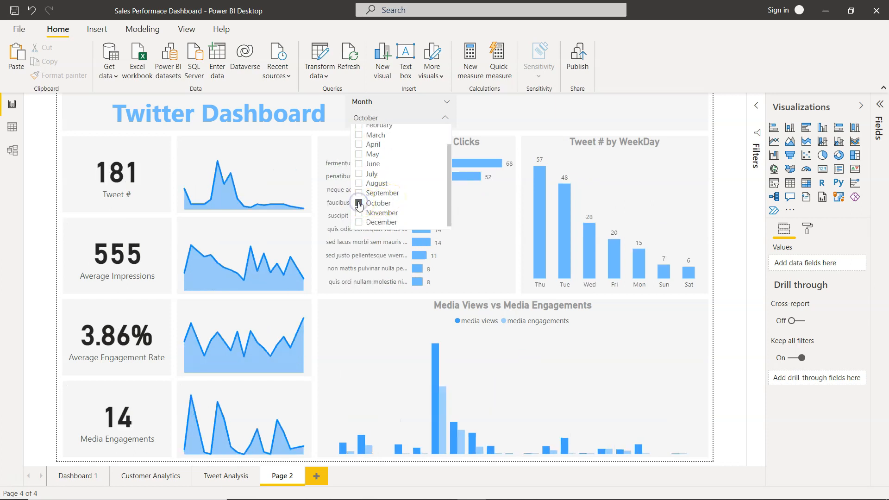
left_click(359, 213)
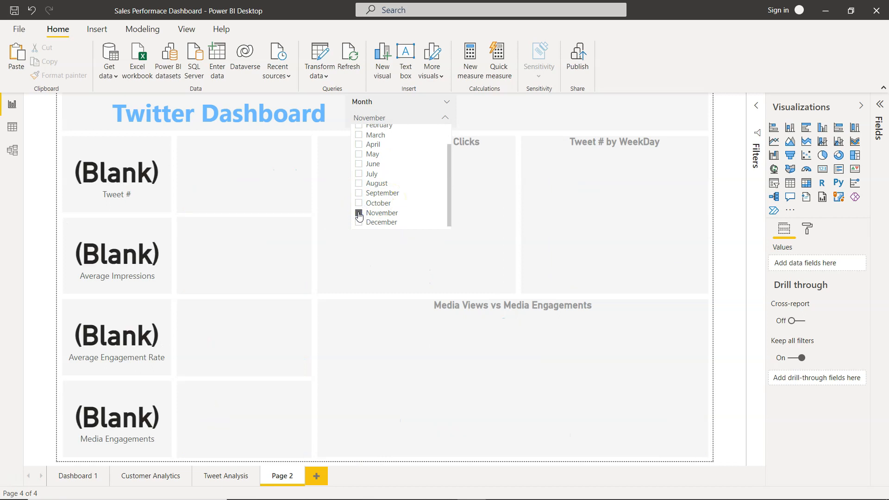
Step: Switch the Month slicer back through October, September, August and July, then return it to June and close its list
left_click(357, 204)
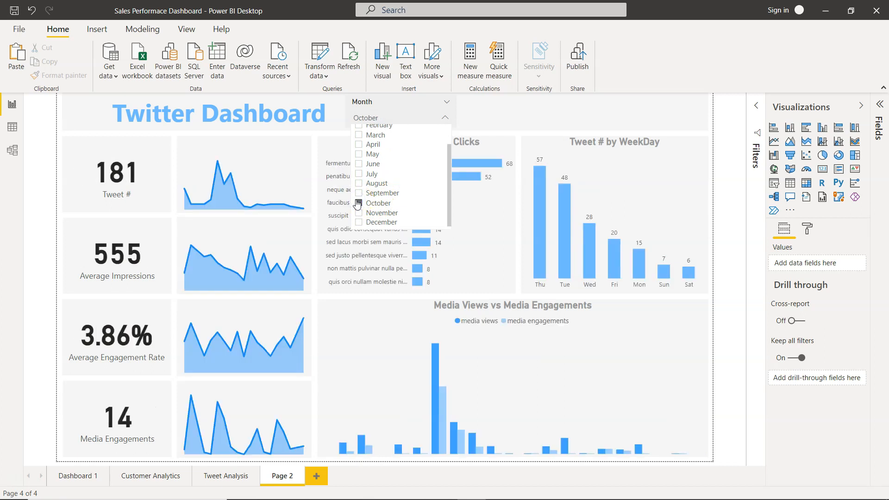
left_click(359, 194)
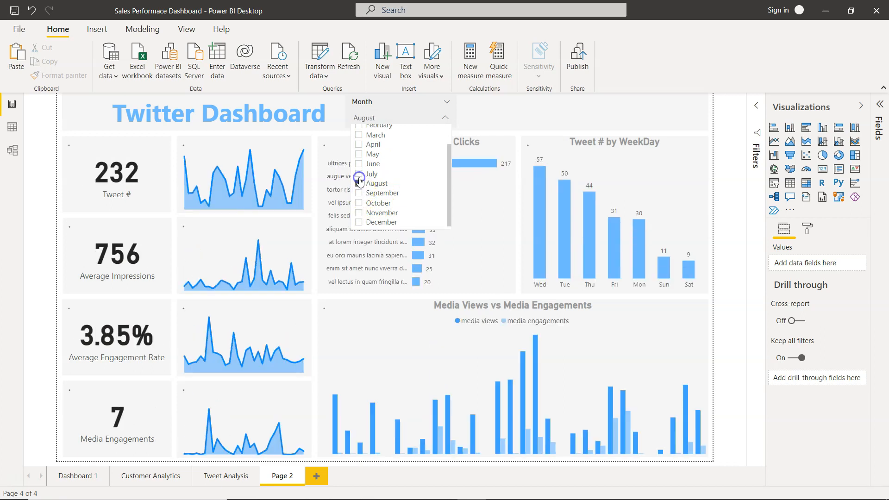
left_click(359, 175)
left_click(445, 118)
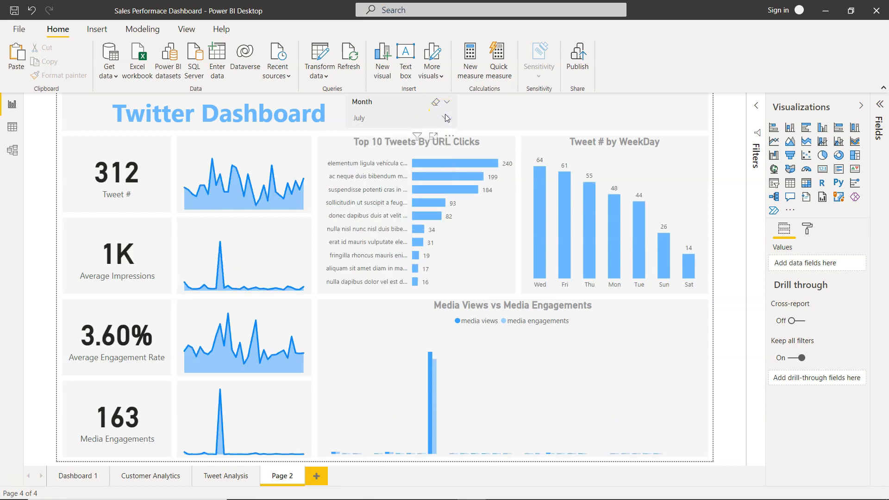
left_click(445, 117)
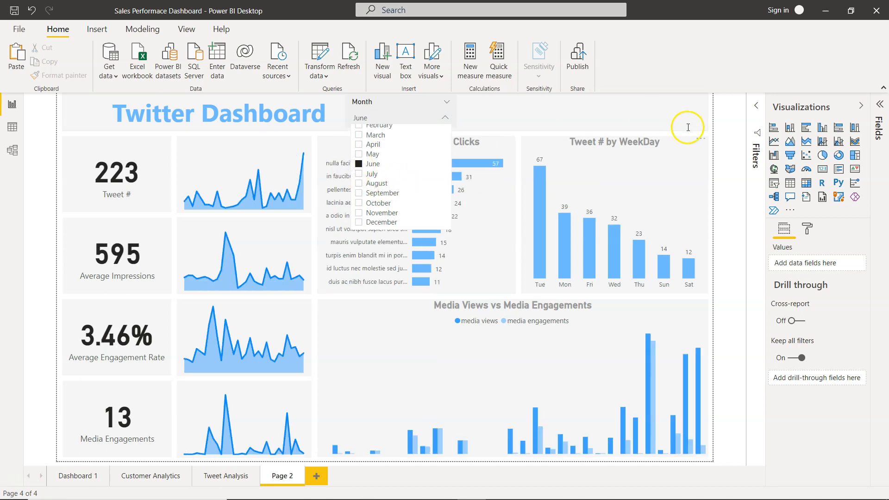
left_click(729, 144)
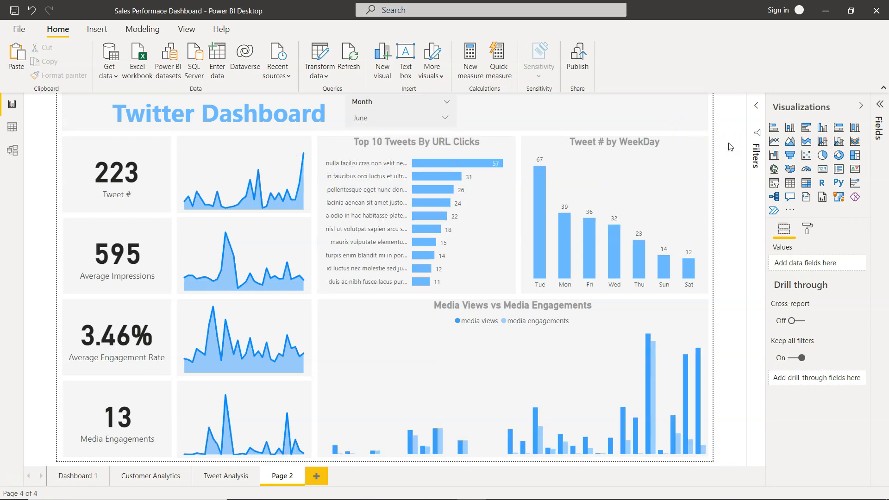